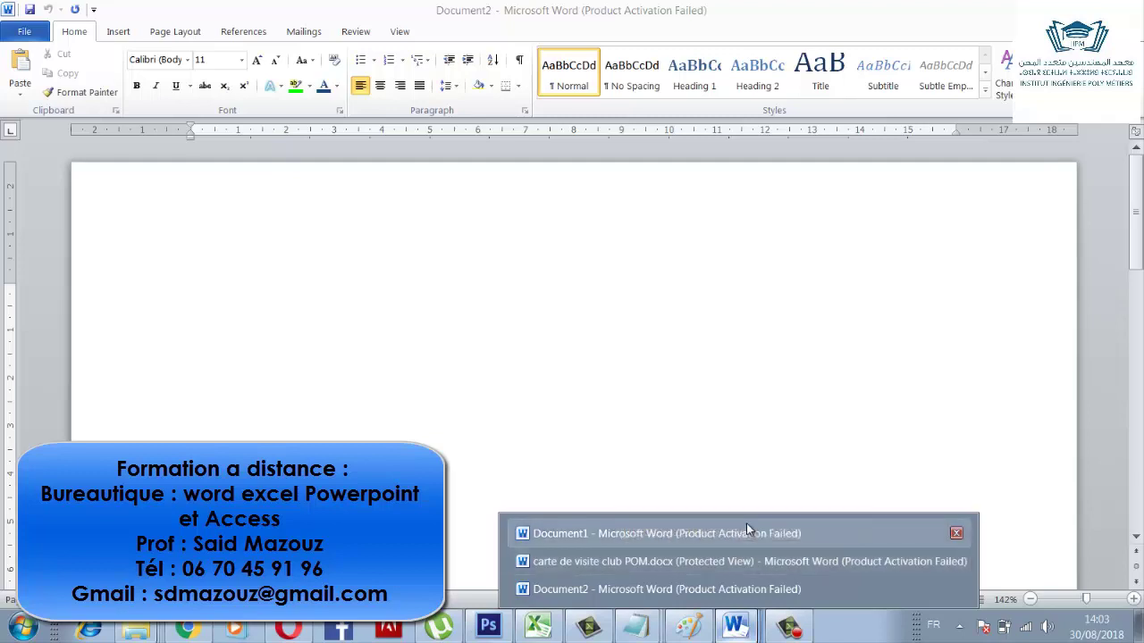
Glance at the finished cards, then split blank Document2 into two columns.
click(771, 536)
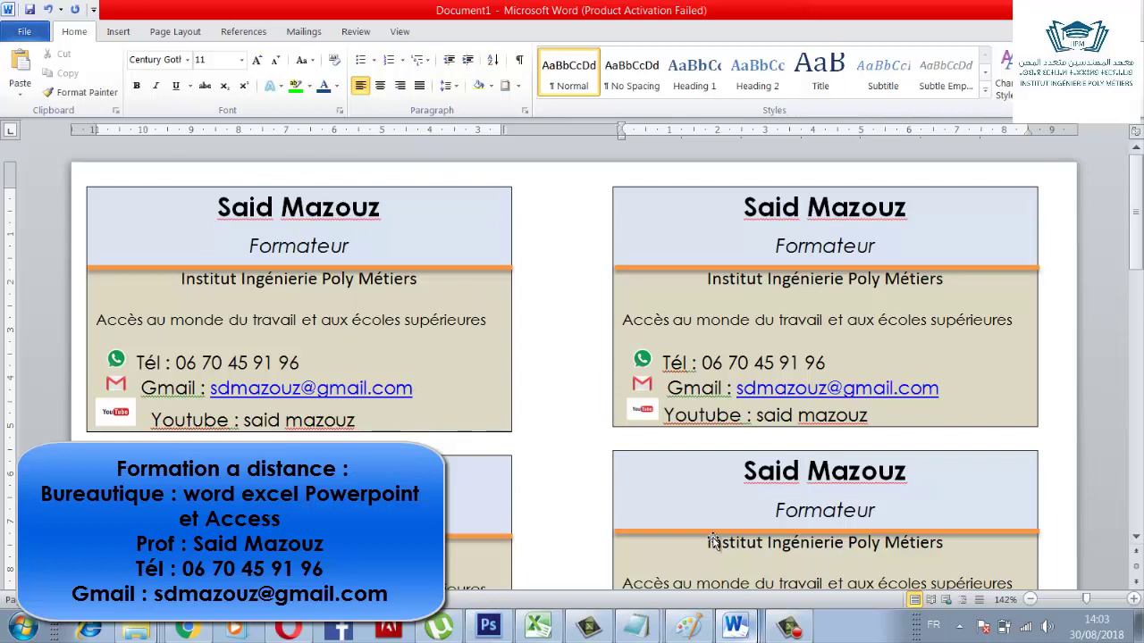
click(750, 589)
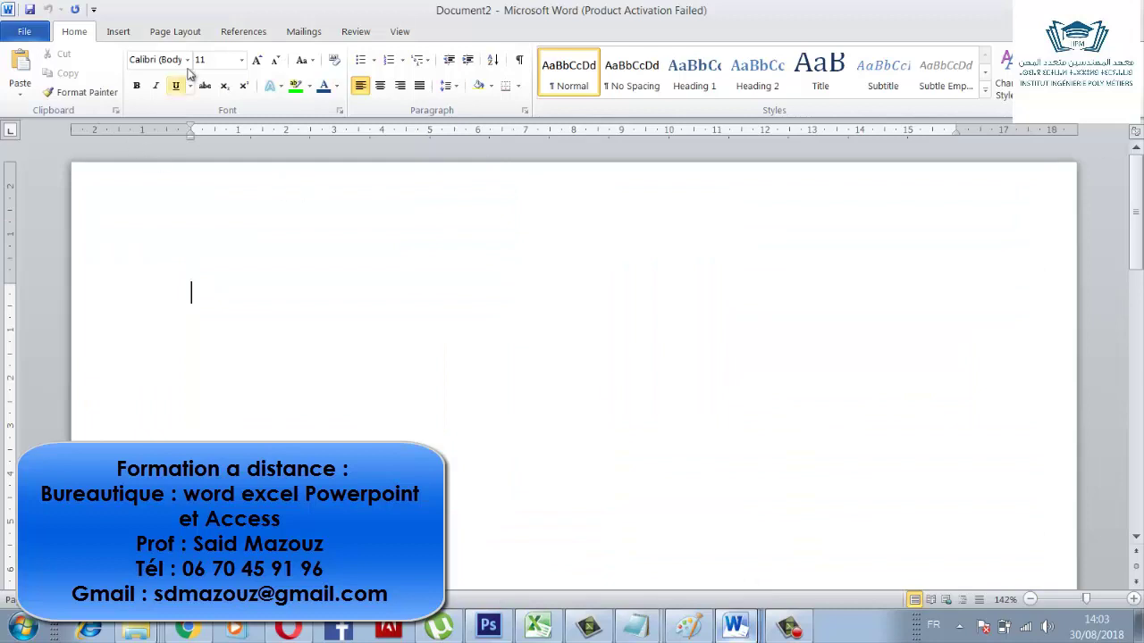
click(167, 33)
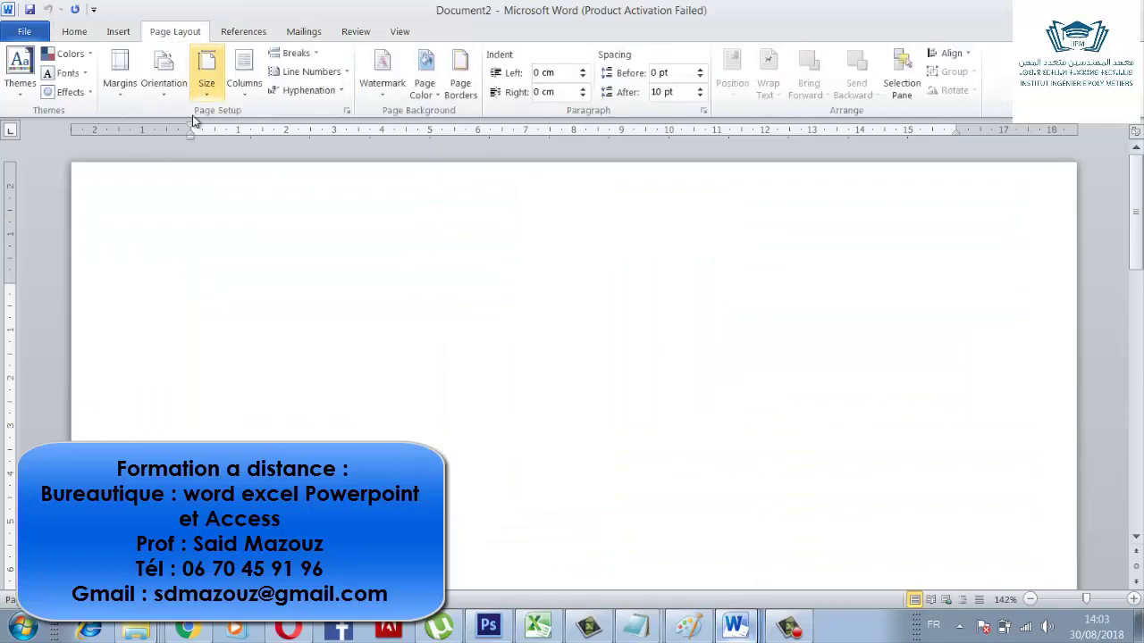
click(244, 71)
click(279, 160)
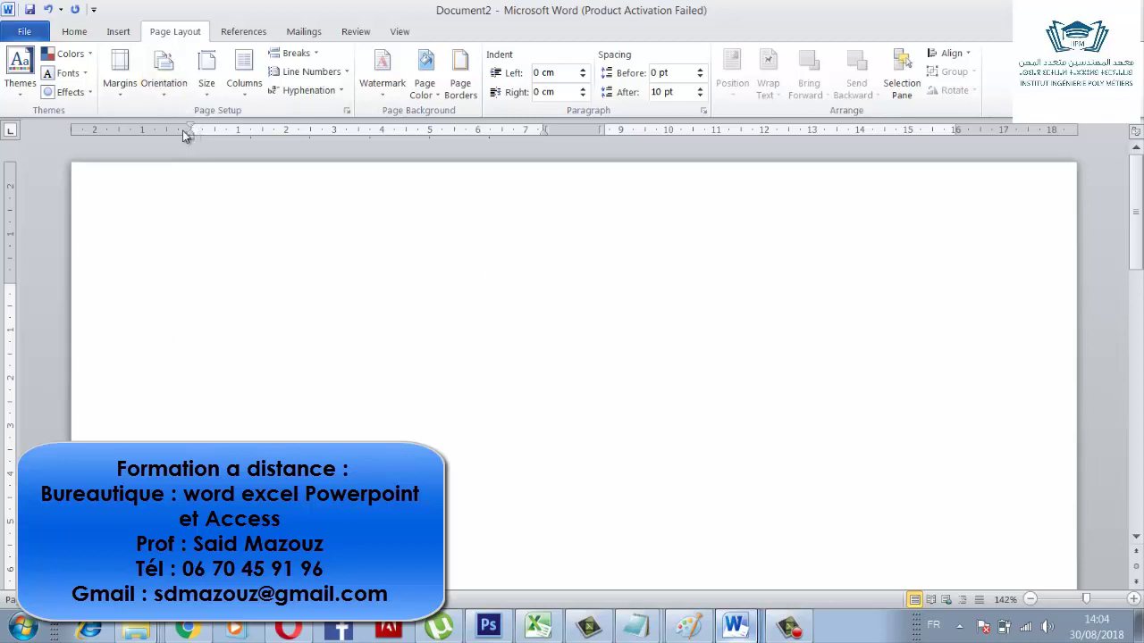
Put the left indent back at the margin, shift the right column start, and widen the right margin.
drag(191, 130, 85, 132)
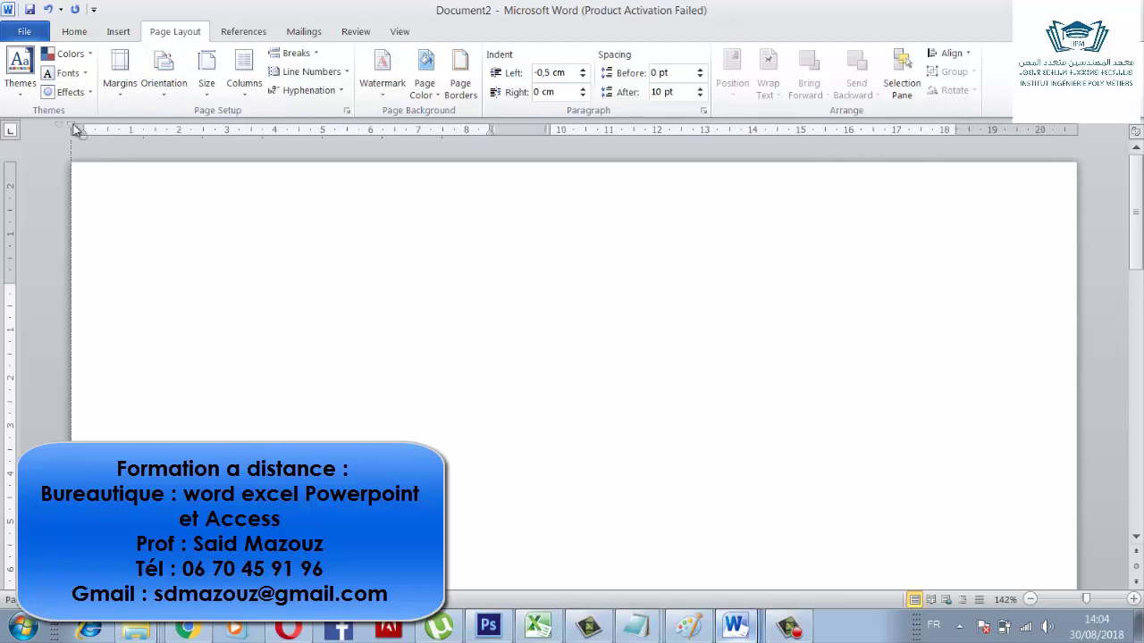
drag(76, 129, 82, 128)
drag(491, 130, 496, 130)
drag(556, 129, 557, 130)
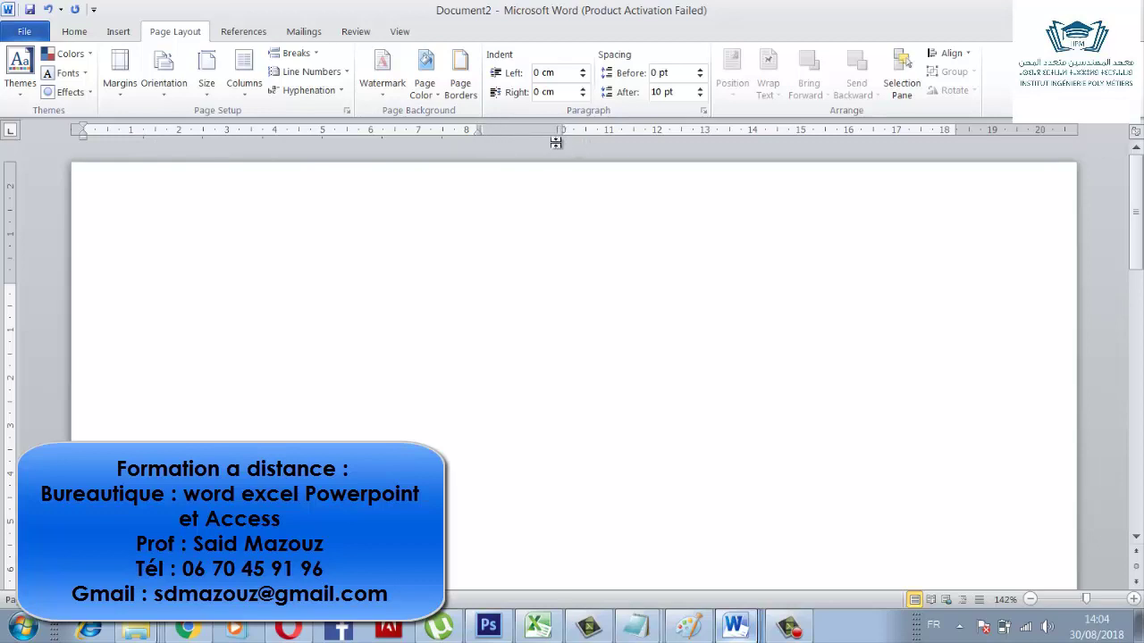
drag(474, 128, 490, 130)
drag(961, 132, 1004, 133)
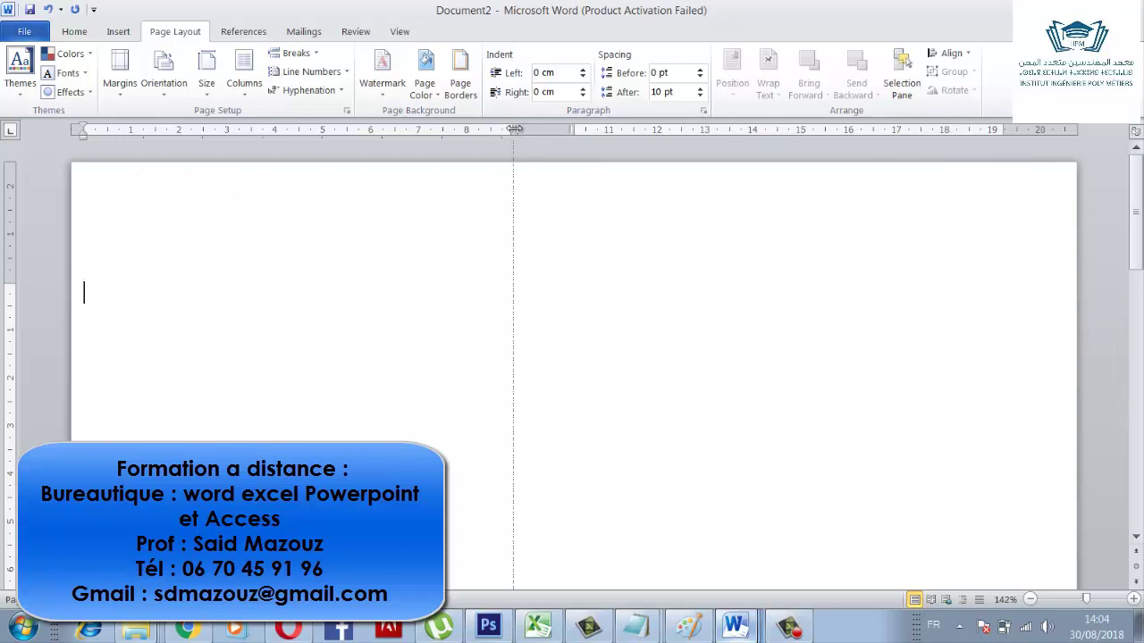
Widen the gap between the columns and raise the top margin by about 1 cm.
mouse_move(514, 129)
mouse_down()
mouse_move(490, 129)
mouse_move(501, 131)
mouse_up()
scroll(302, 188, down, 1)
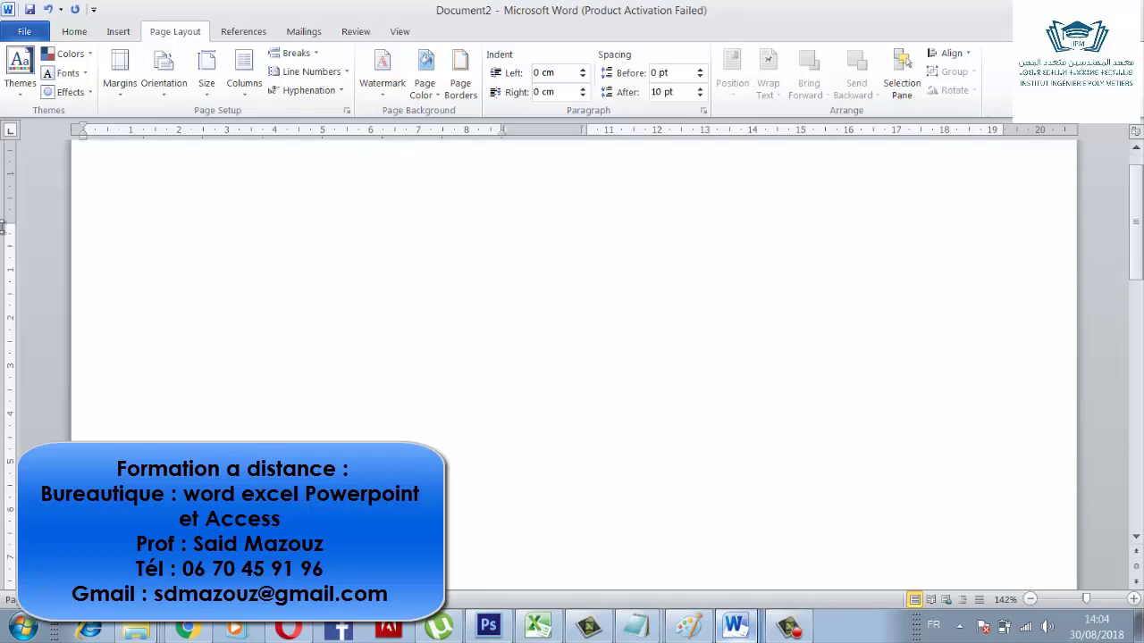
drag(3, 227, 11, 166)
text(1)
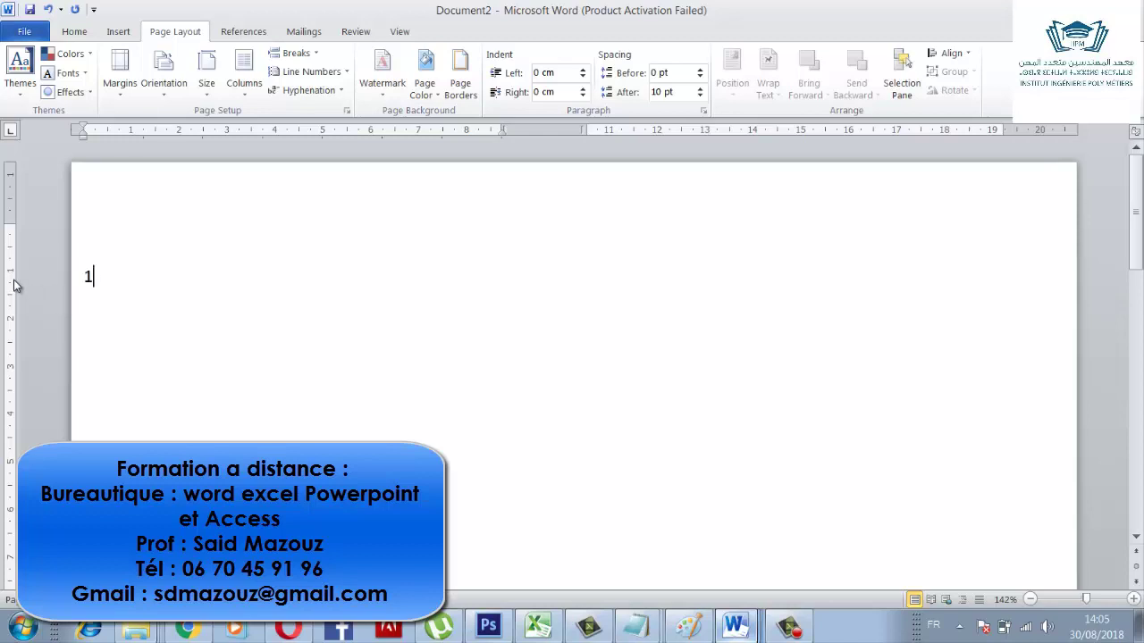
click(107, 237)
Select the lines from the 1 downward and give them a Box paragraph border via Borders and Shading.
drag(89, 536, 99, 273)
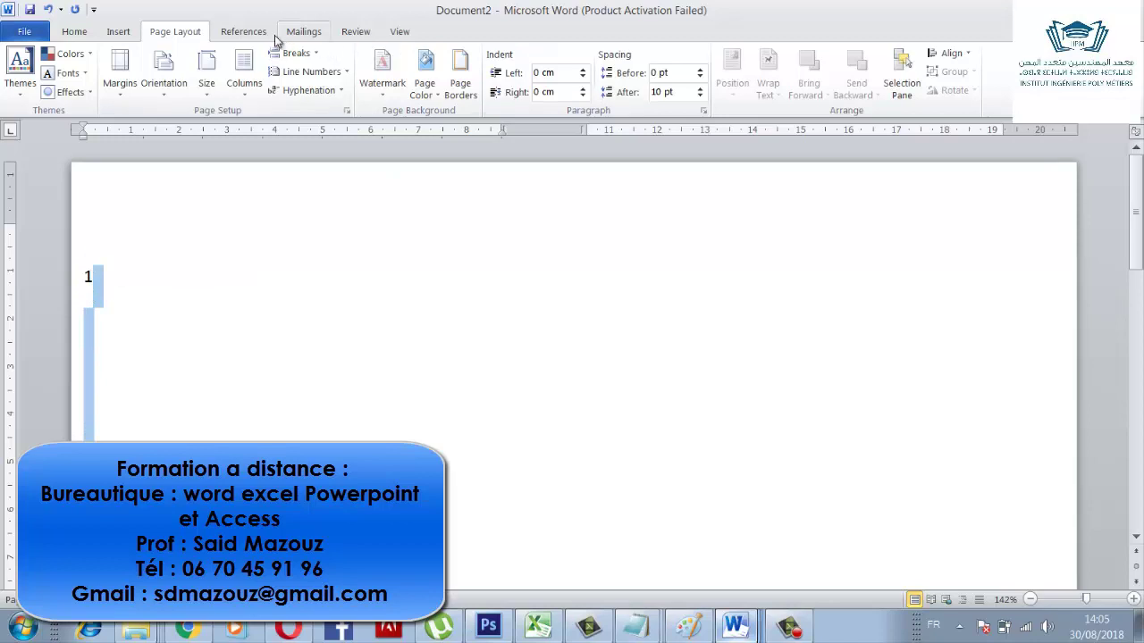
click(118, 31)
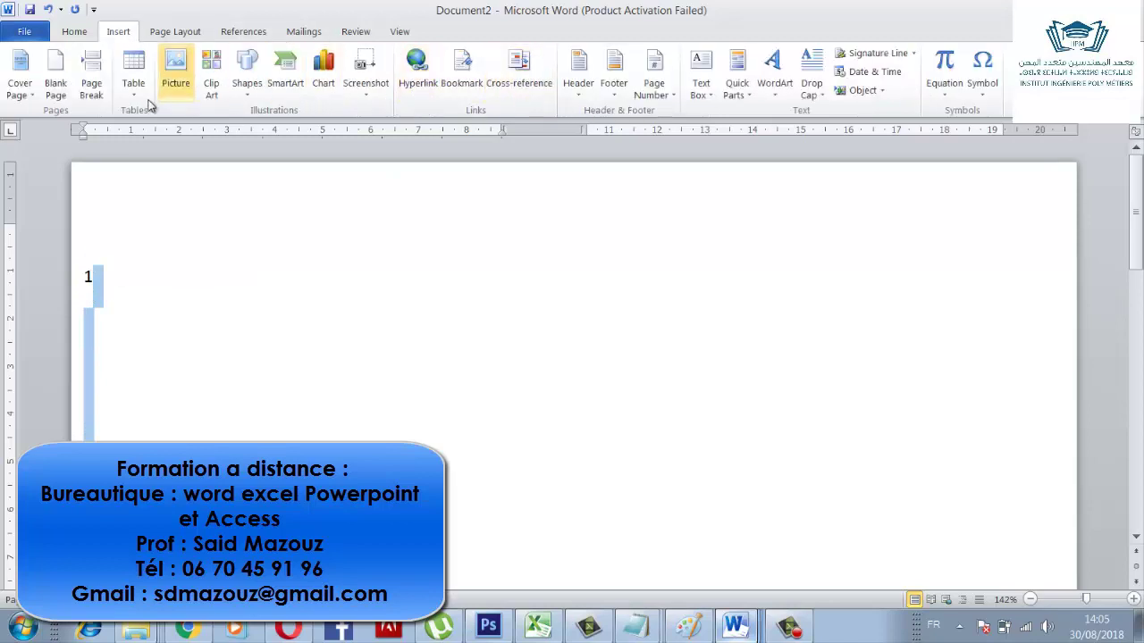
click(75, 31)
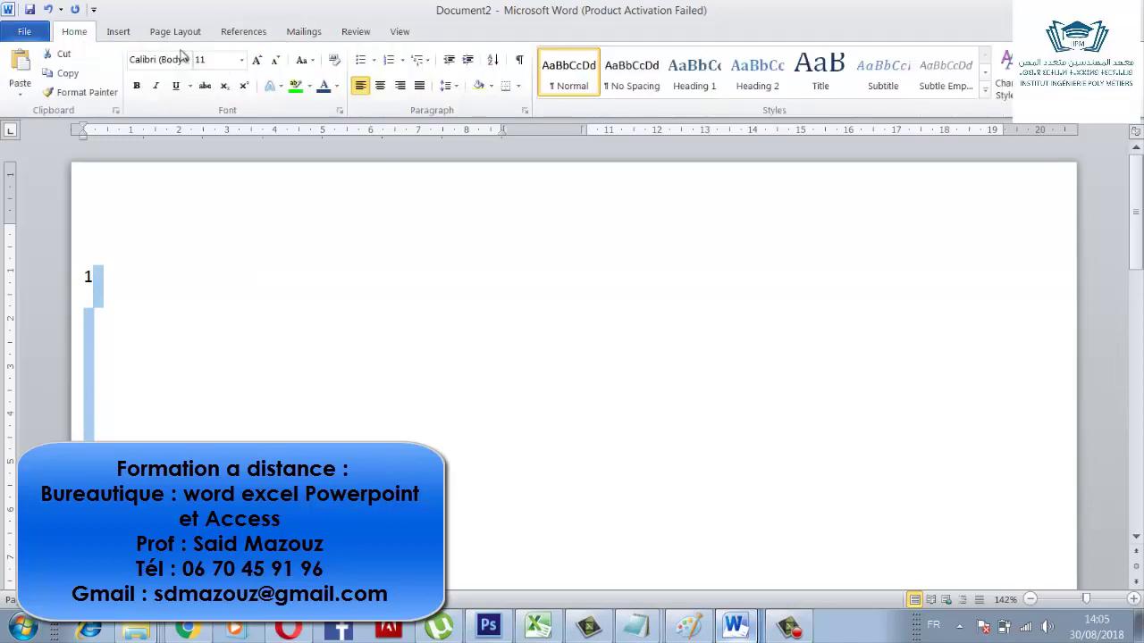
click(518, 85)
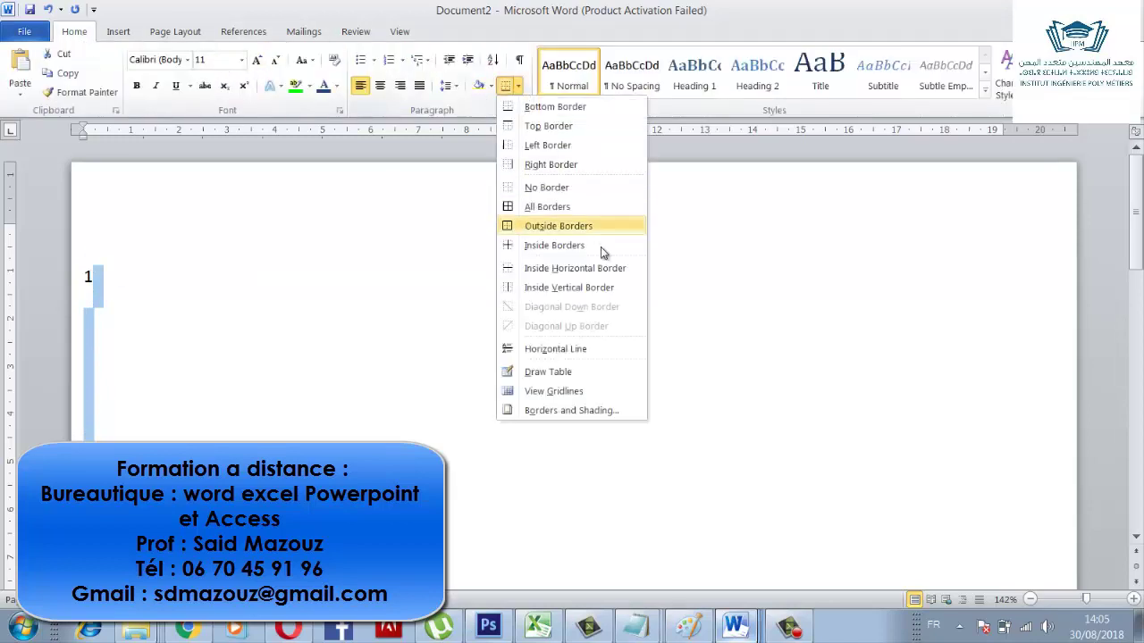
click(580, 411)
click(404, 155)
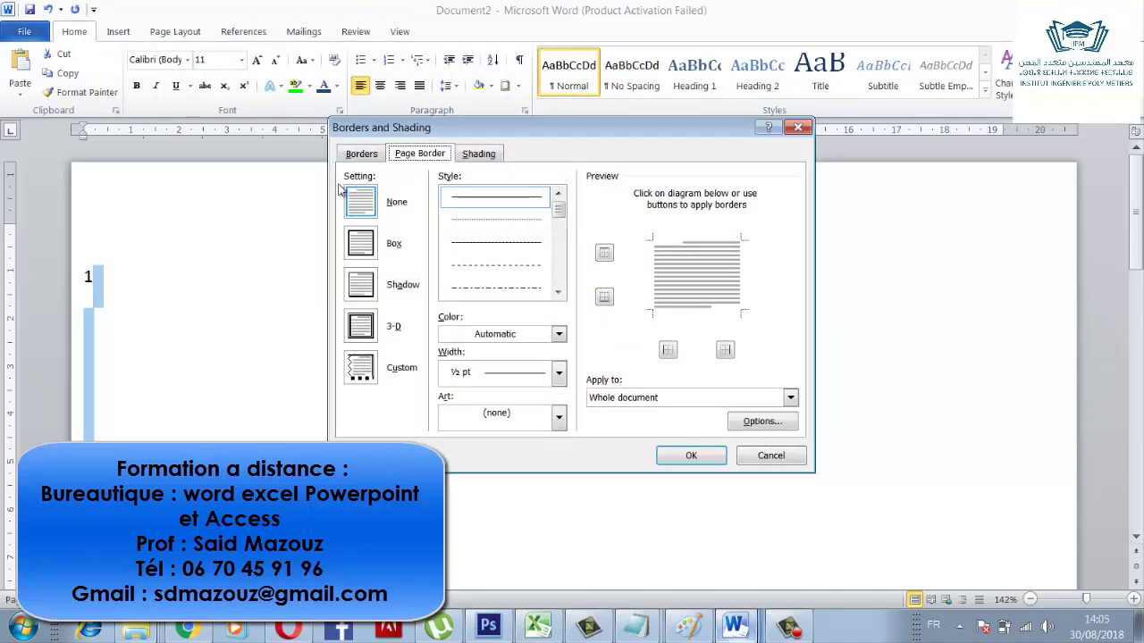
click(350, 158)
click(362, 245)
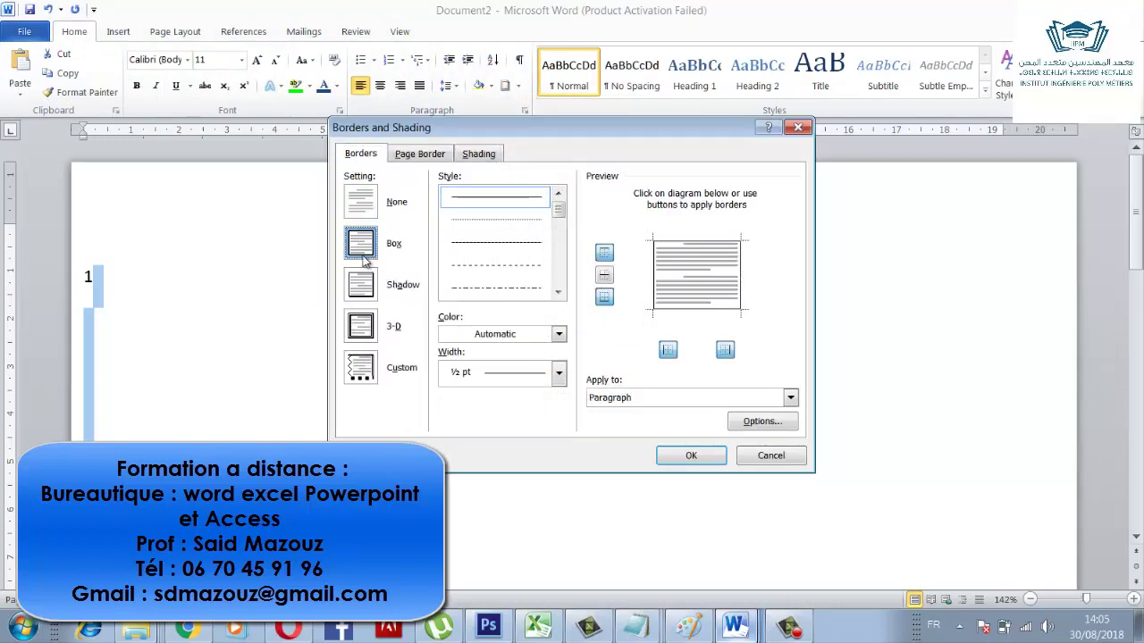
click(691, 456)
click(98, 281)
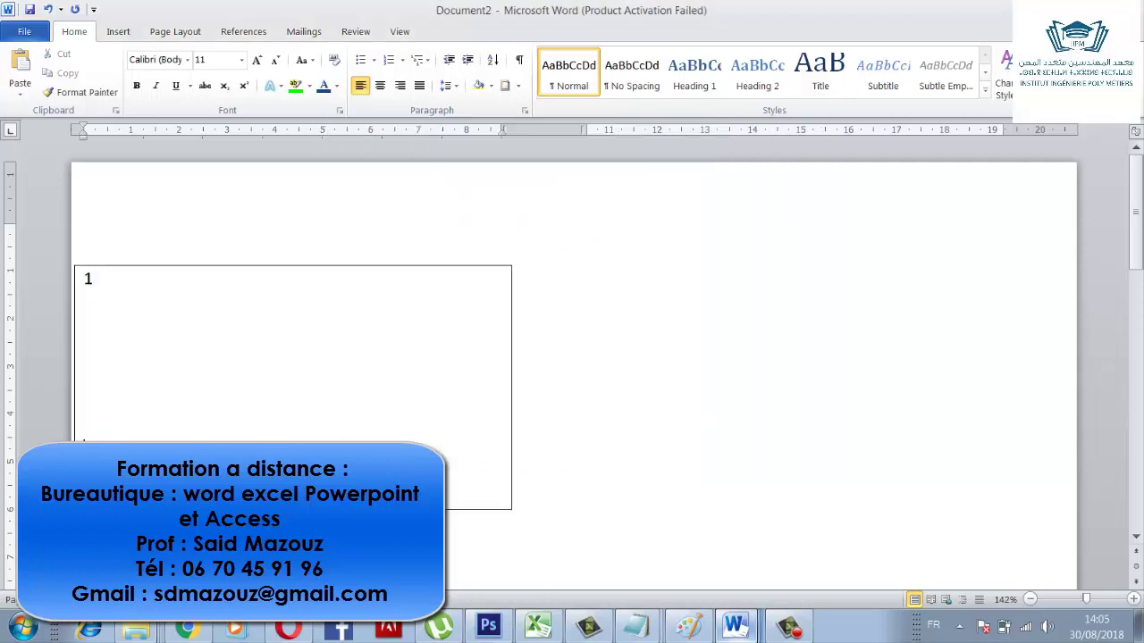
Replace the 1 with the person's name in bold, centred Century Gothic 12 pt.
drag(100, 284, 82, 280)
key(BackSpace)
key(Return)
key(BackSpace)
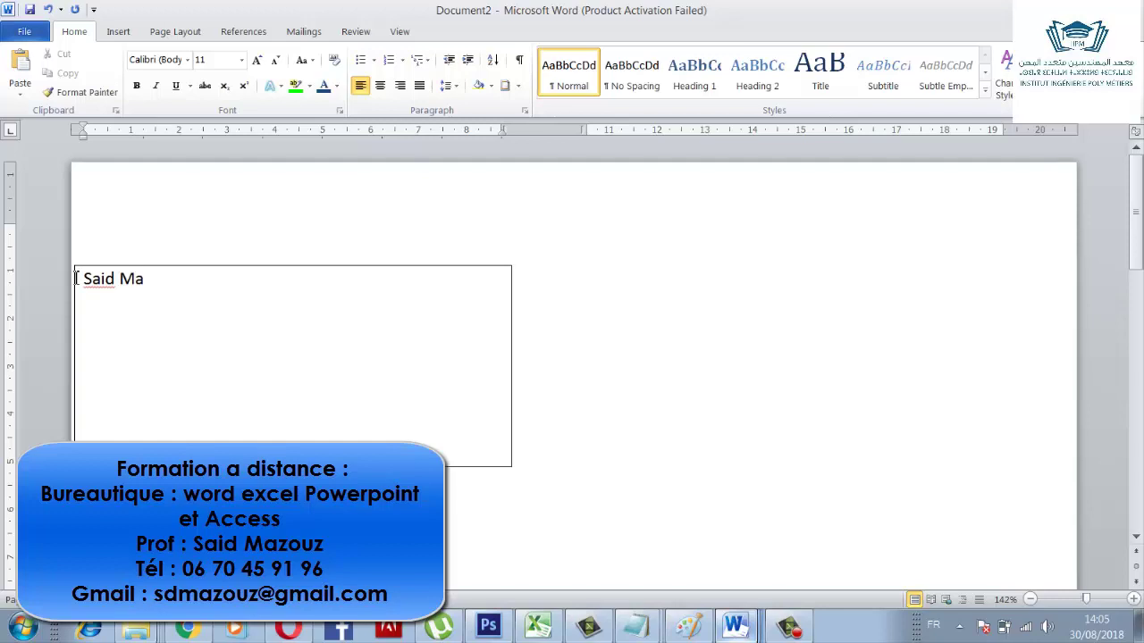
drag(183, 281, 79, 277)
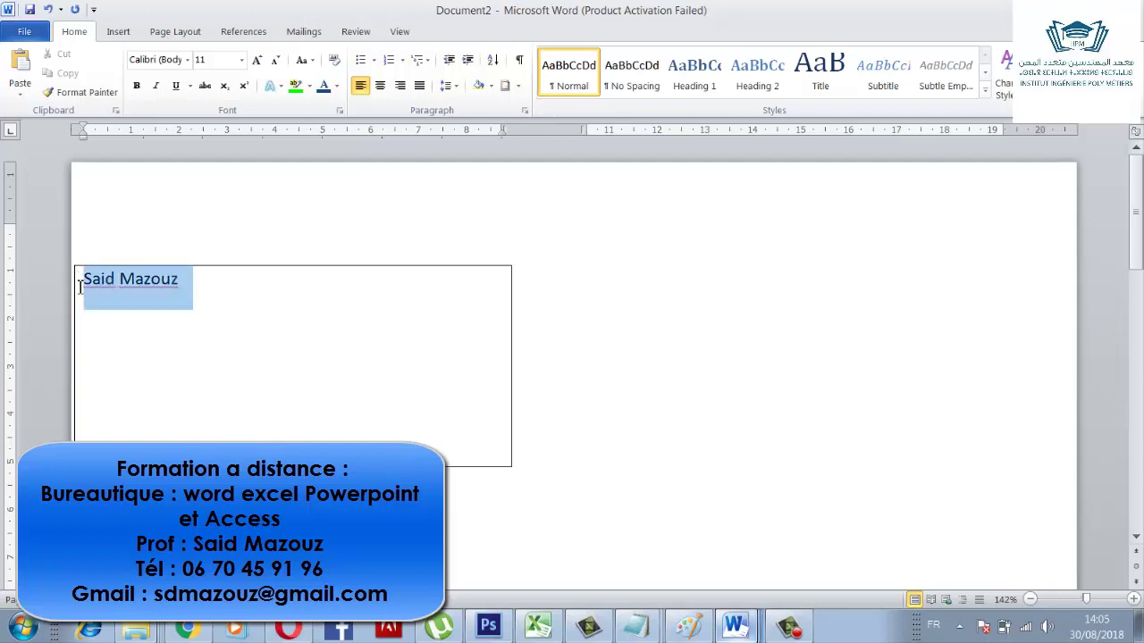
click(167, 63)
text(Century Gothic)
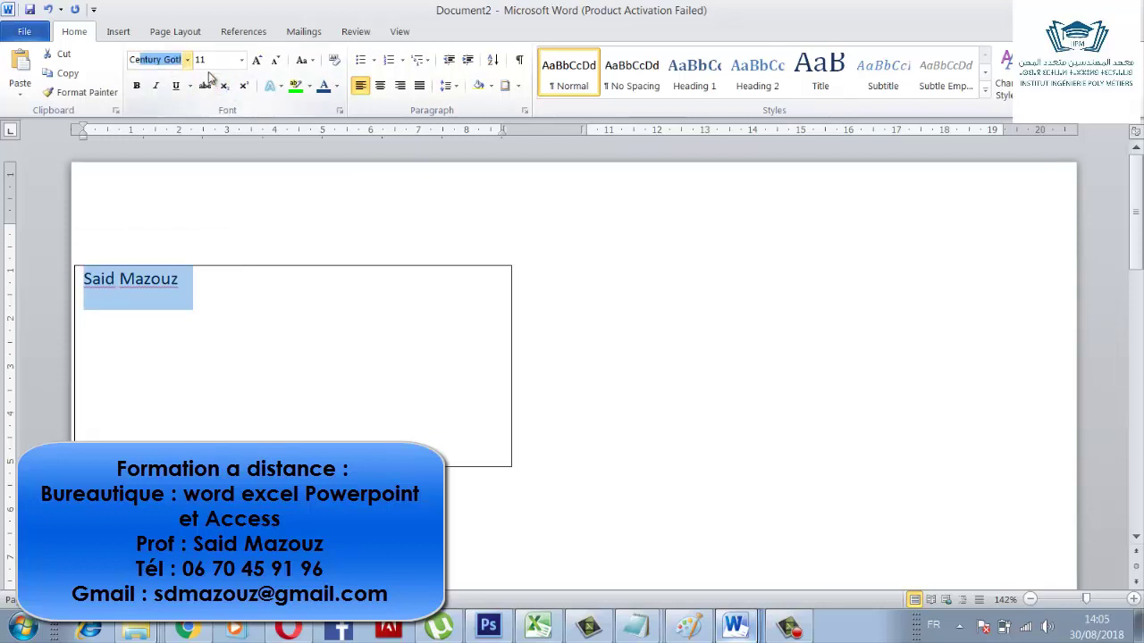
key(Return)
click(256, 60)
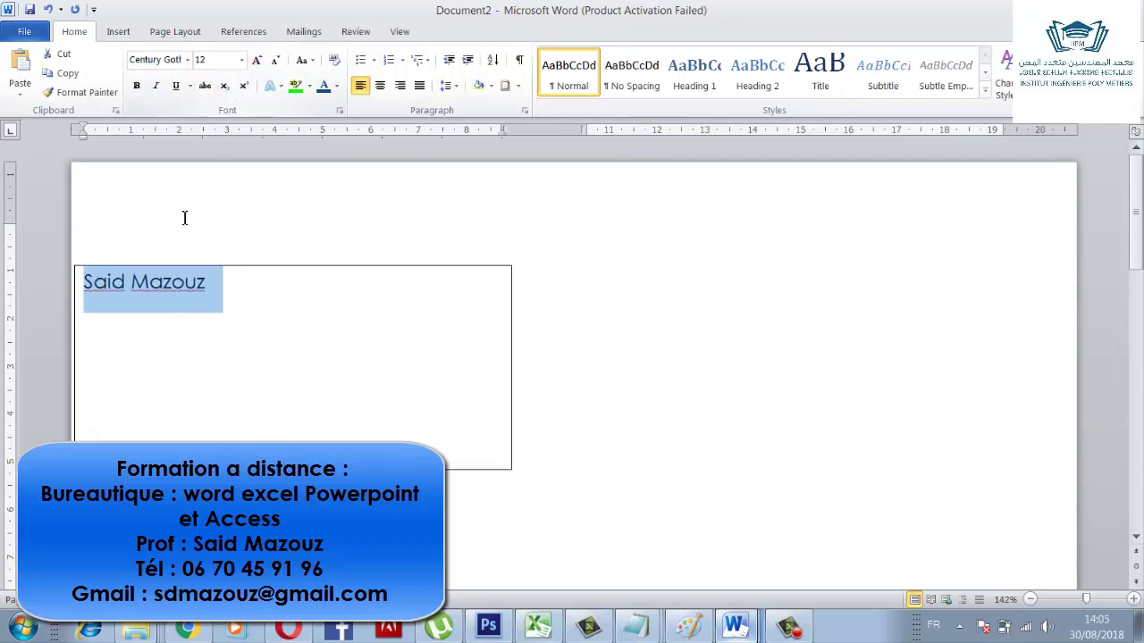
click(136, 85)
click(286, 314)
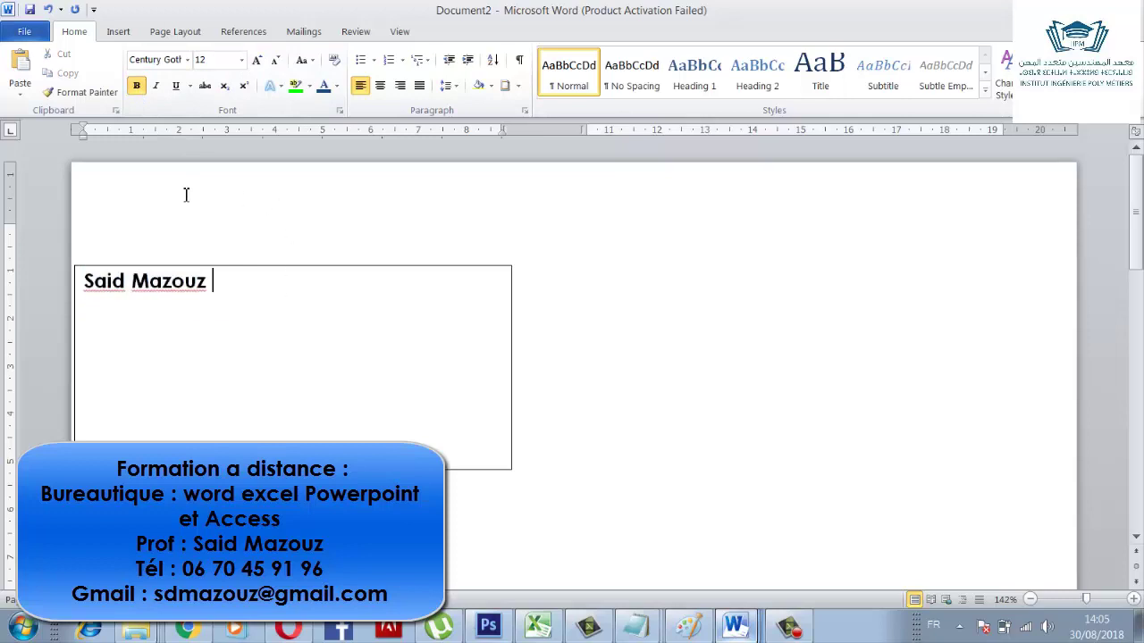
click(379, 85)
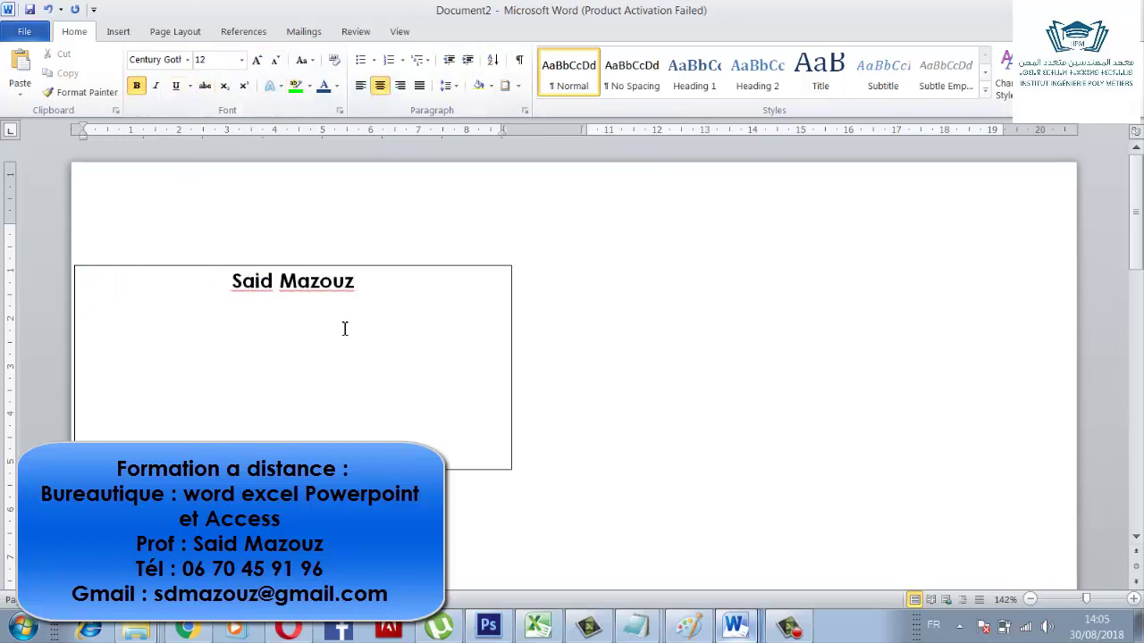
Add 'Formateur' below in italic without bold, and underline the name line.
key(Return)
text(orma)
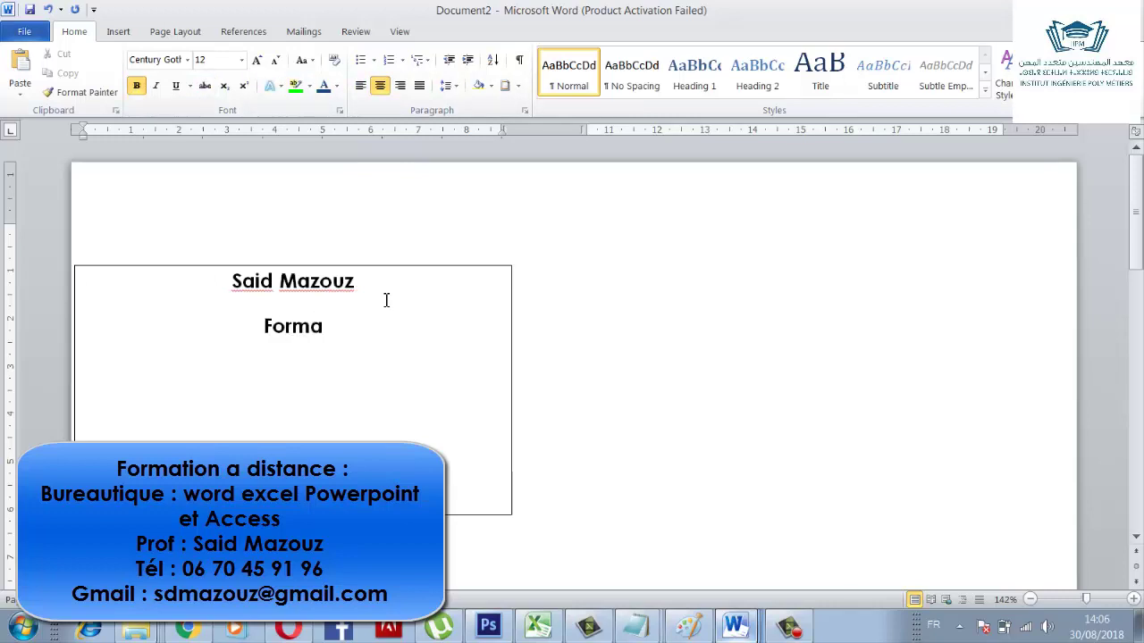
text(et)
key(BackSpace)
key(BackSpace)
text(teur)
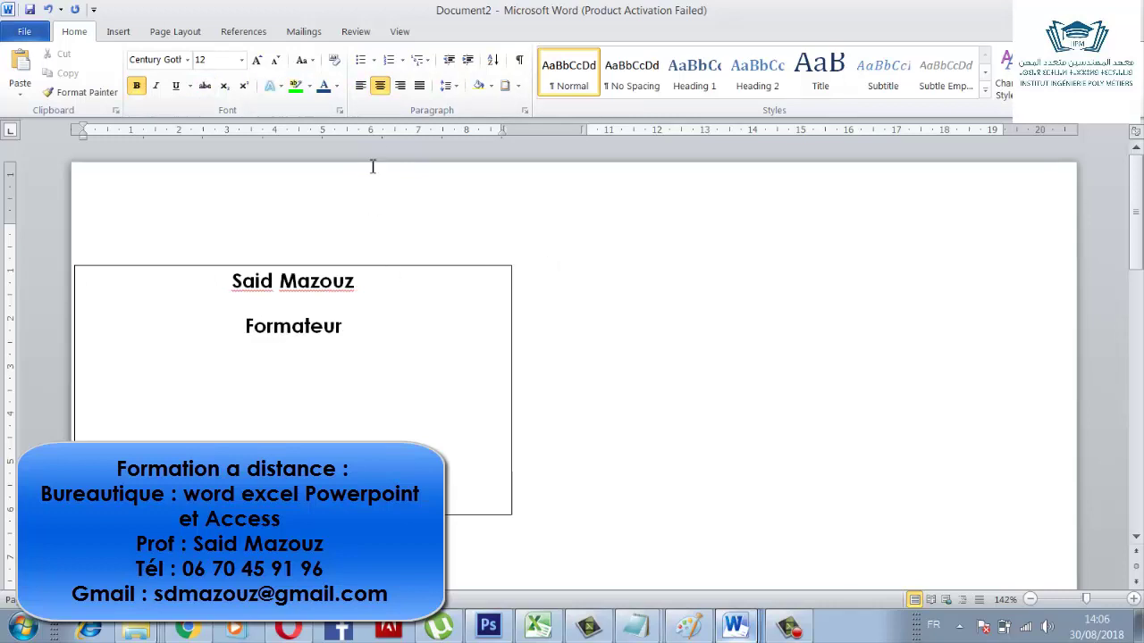
drag(345, 338, 236, 345)
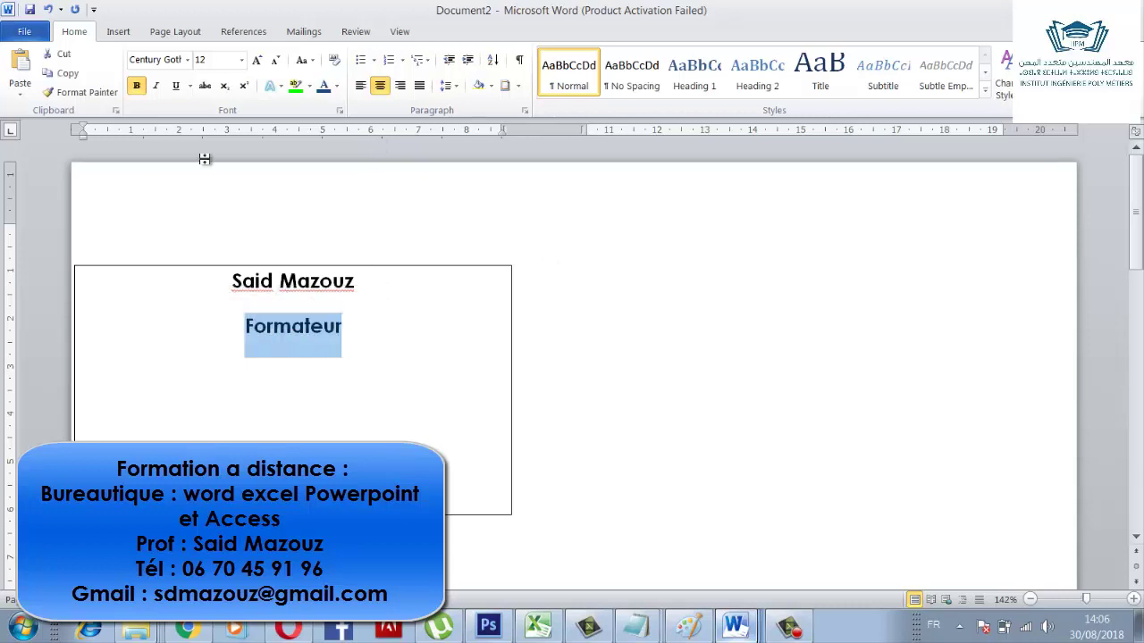
click(135, 86)
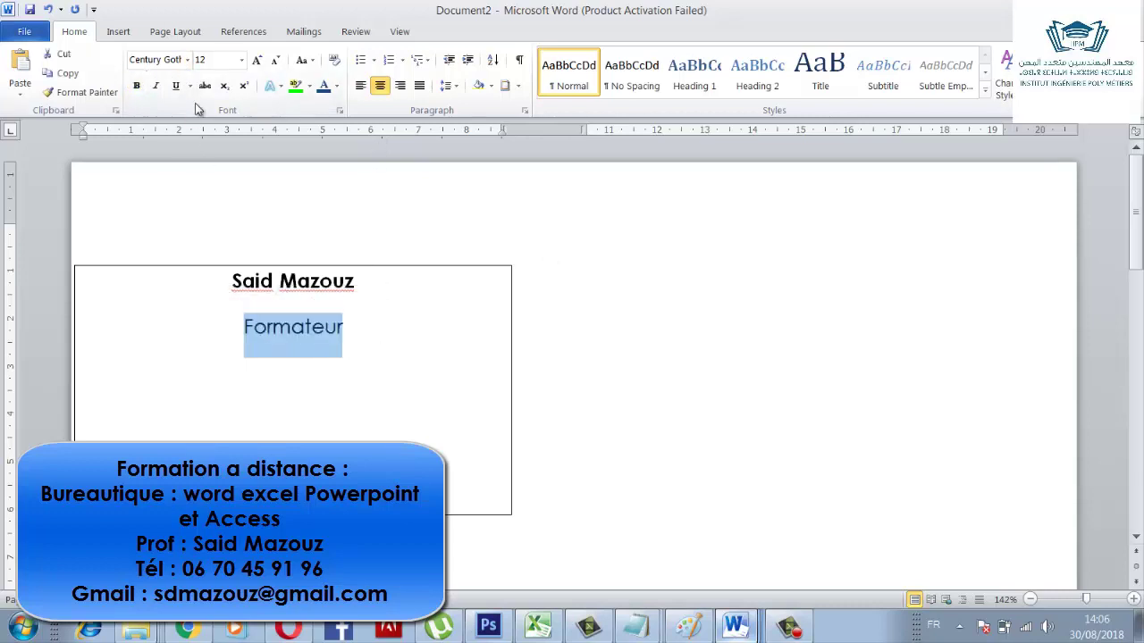
click(155, 86)
click(348, 283)
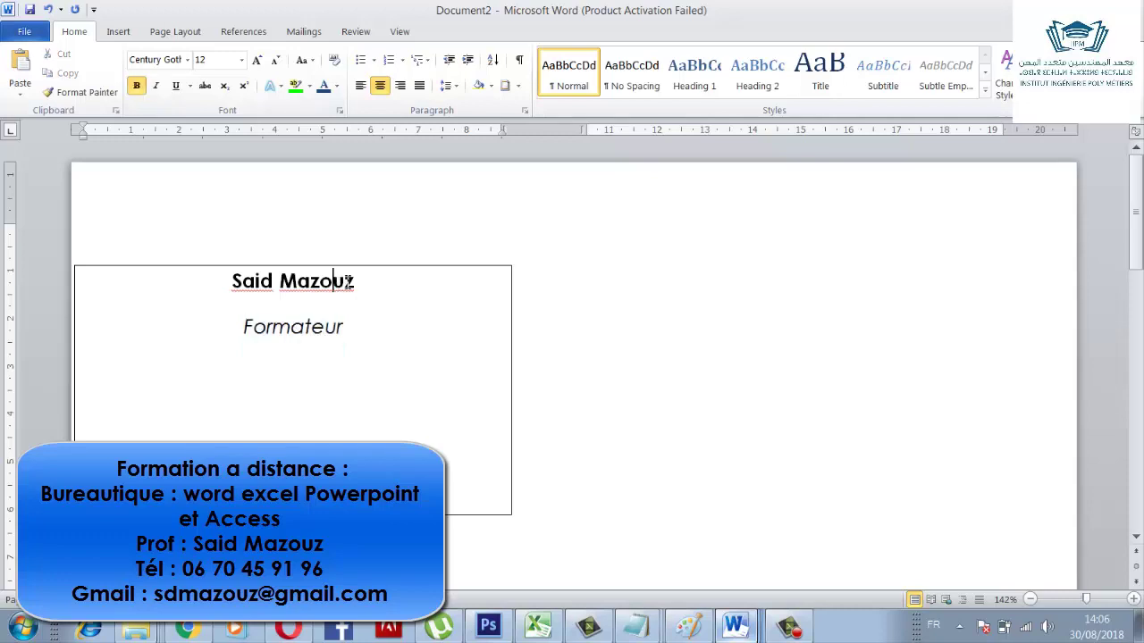
drag(367, 288, 231, 282)
click(177, 85)
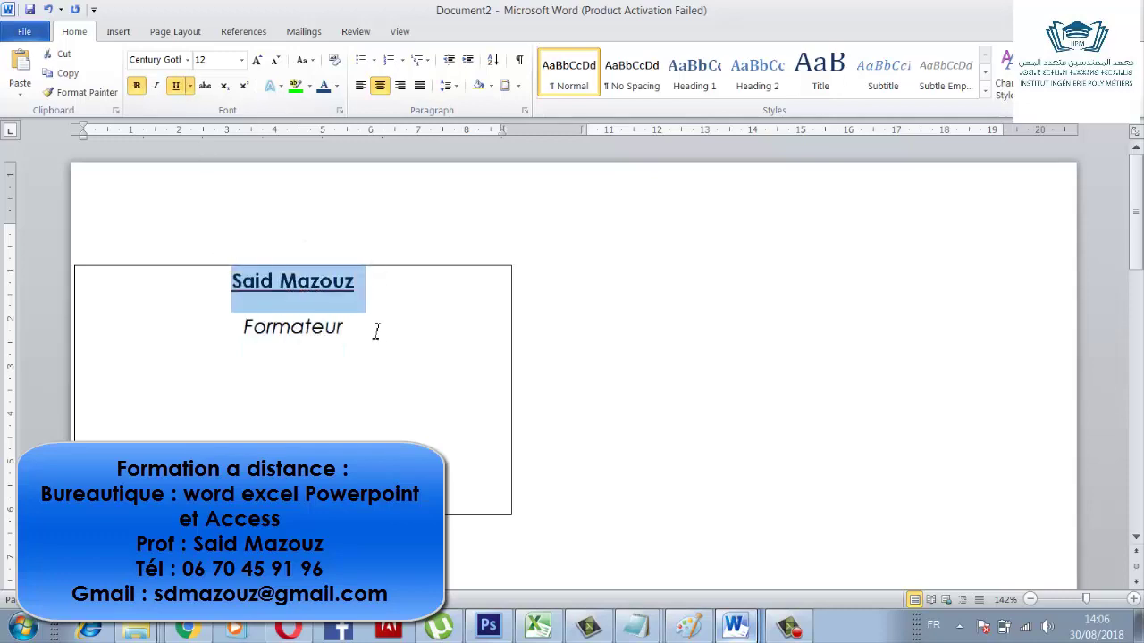
click(377, 330)
click(197, 384)
text(Institut Ingénierie Polye)
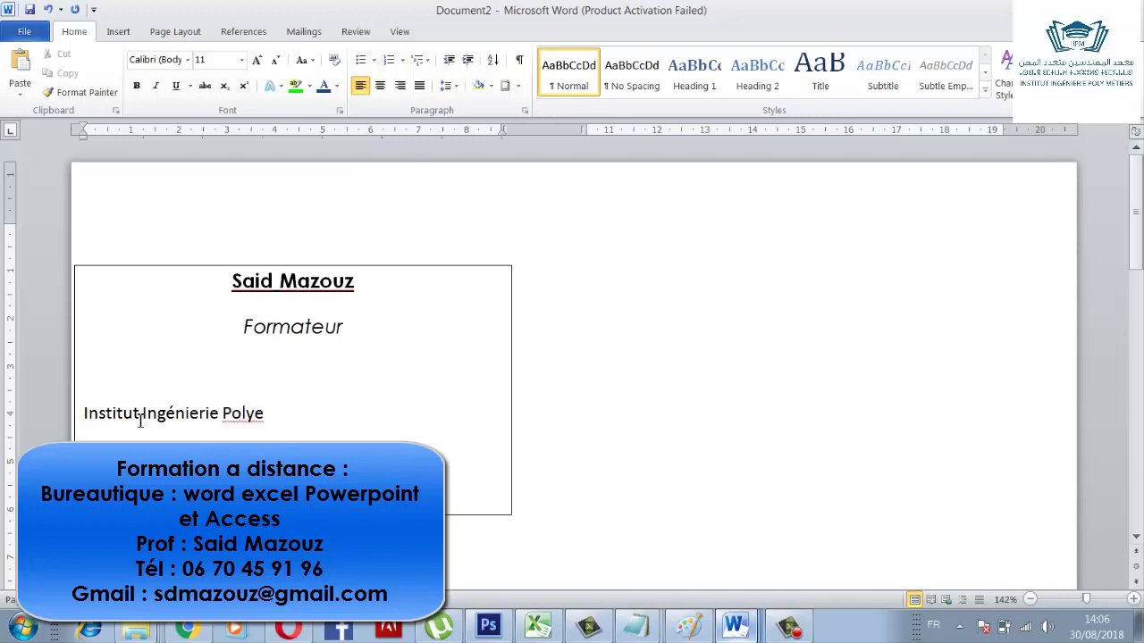
Correct the institute name to 'Institut Ingénierie Poly Métiers', undoing an unwanted formatted paste.
key(BackSpace)
key(BackSpace)
text(Métiers)
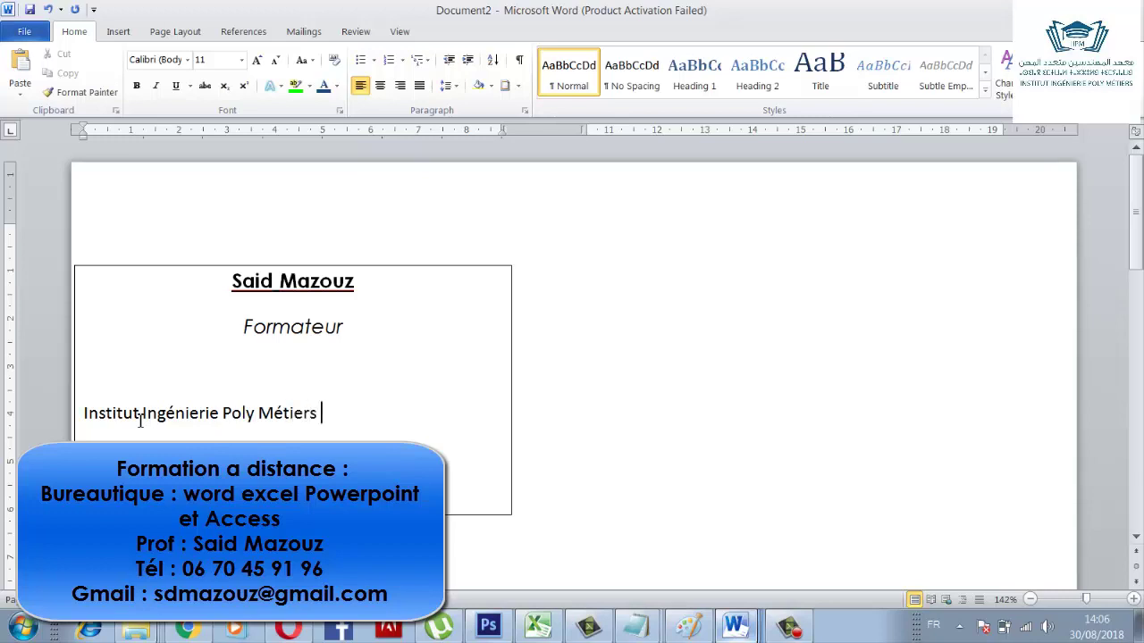
key(Return)
key(BackSpace)
key(ctrl+v)
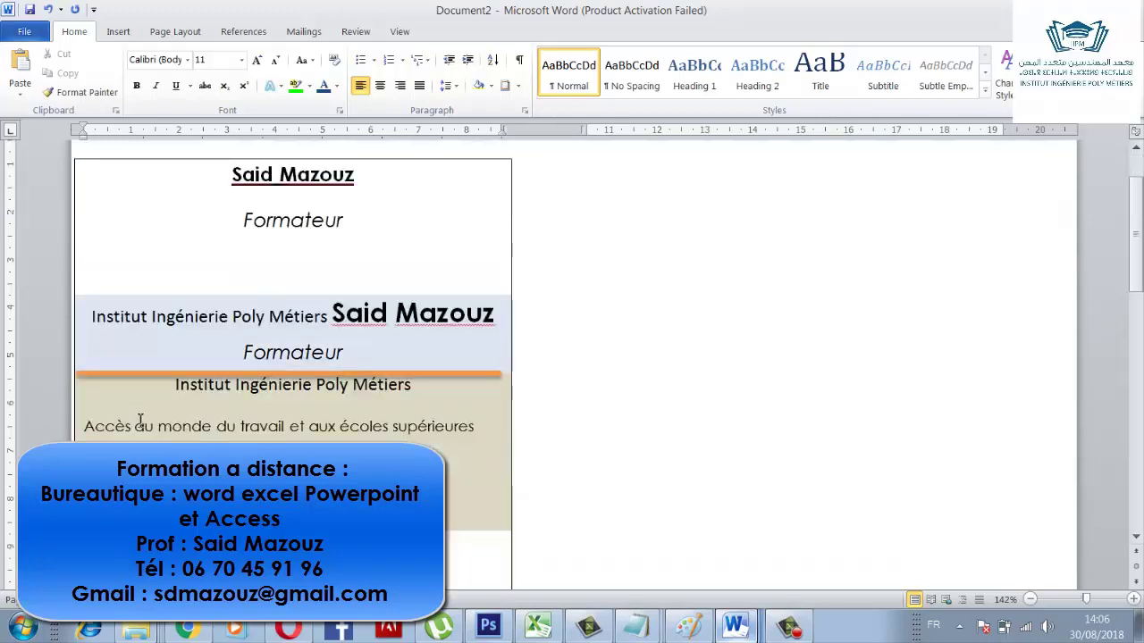
key(ctrl+z)
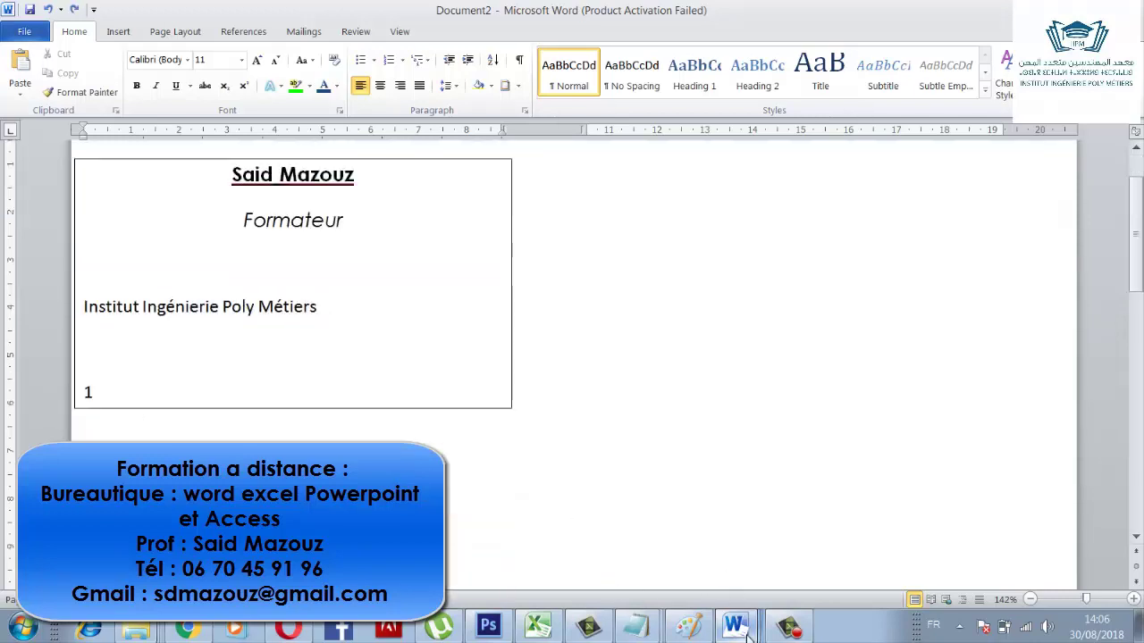
Copy the 'Accès au monde du travail et aux écoles supérieures' line from Document1 and paste it below the institute name.
click(736, 628)
click(736, 534)
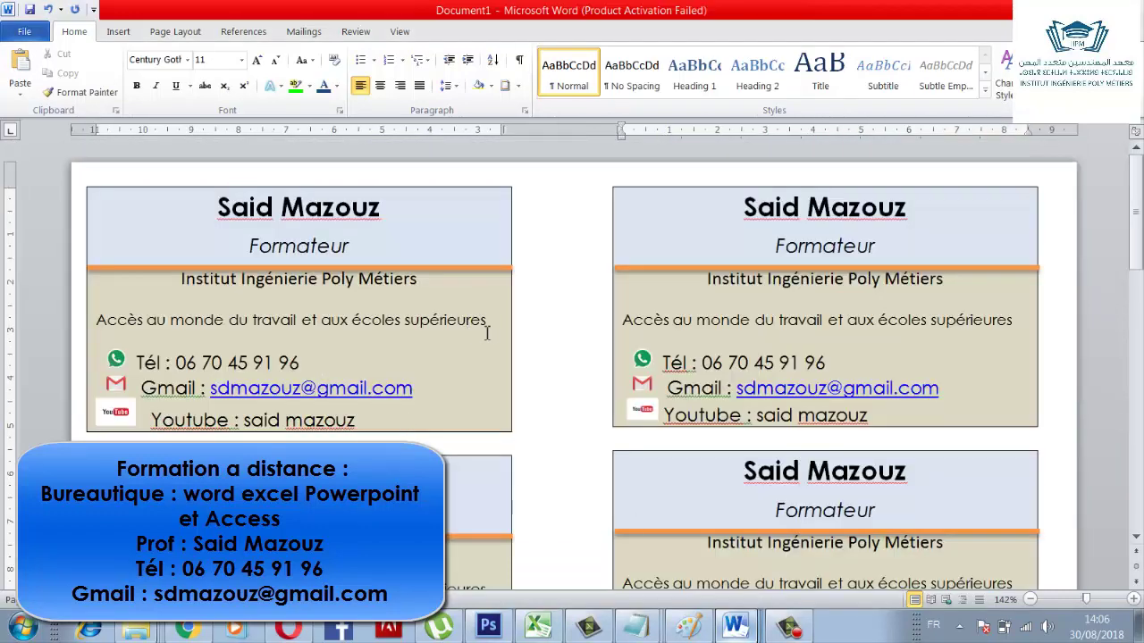
drag(490, 328, 96, 324)
key(ctrl+c)
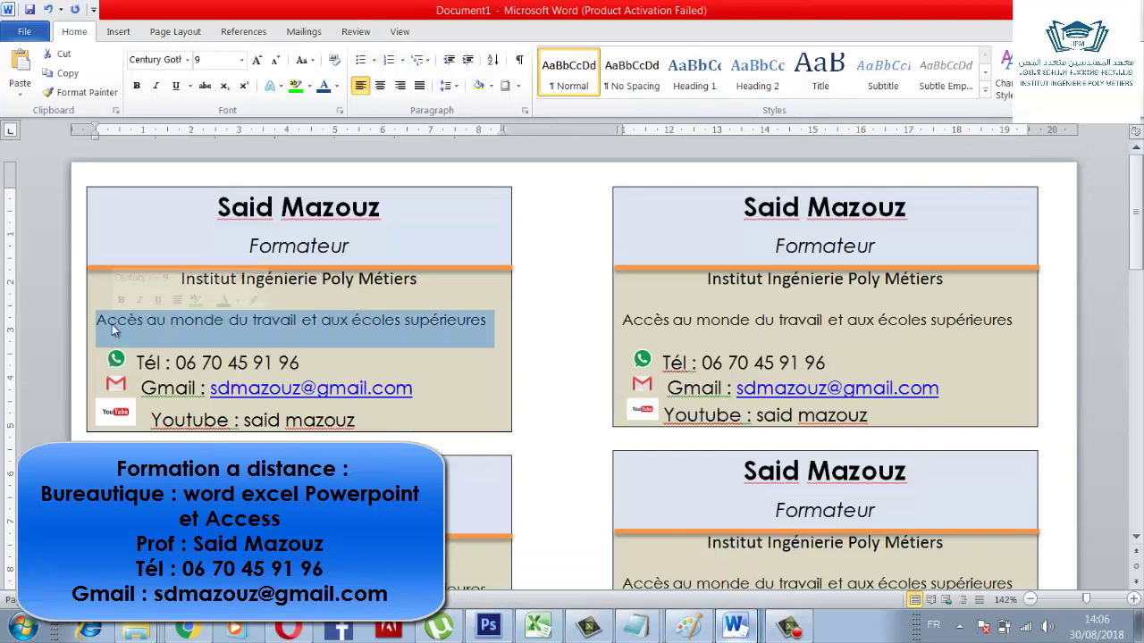
key(alt+Tab)
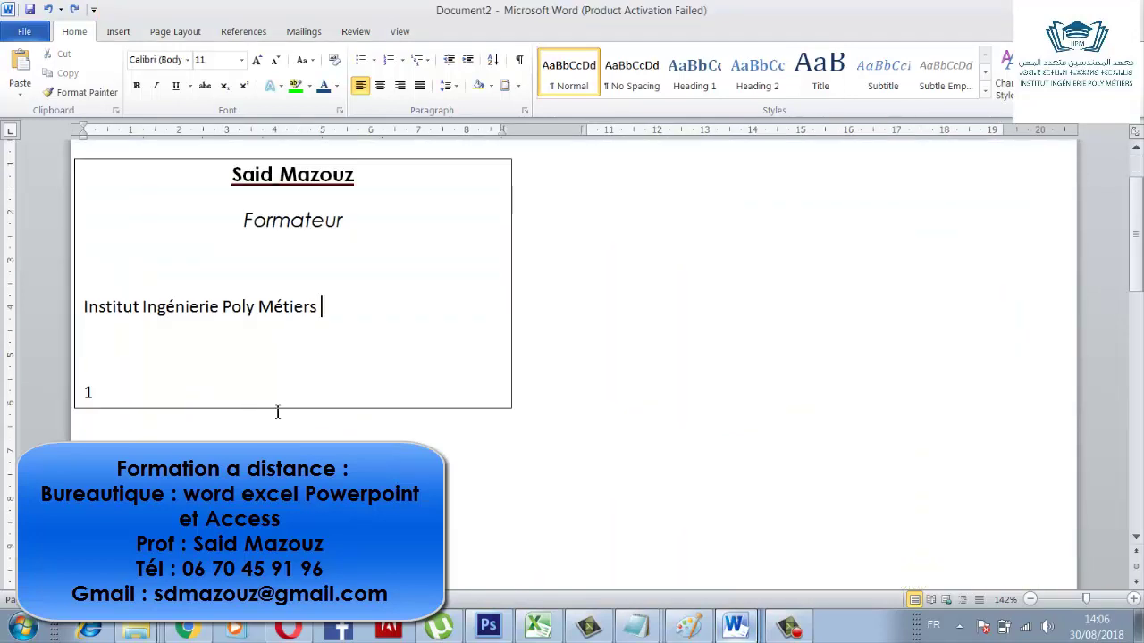
key(Down)
key(ctrl+v)
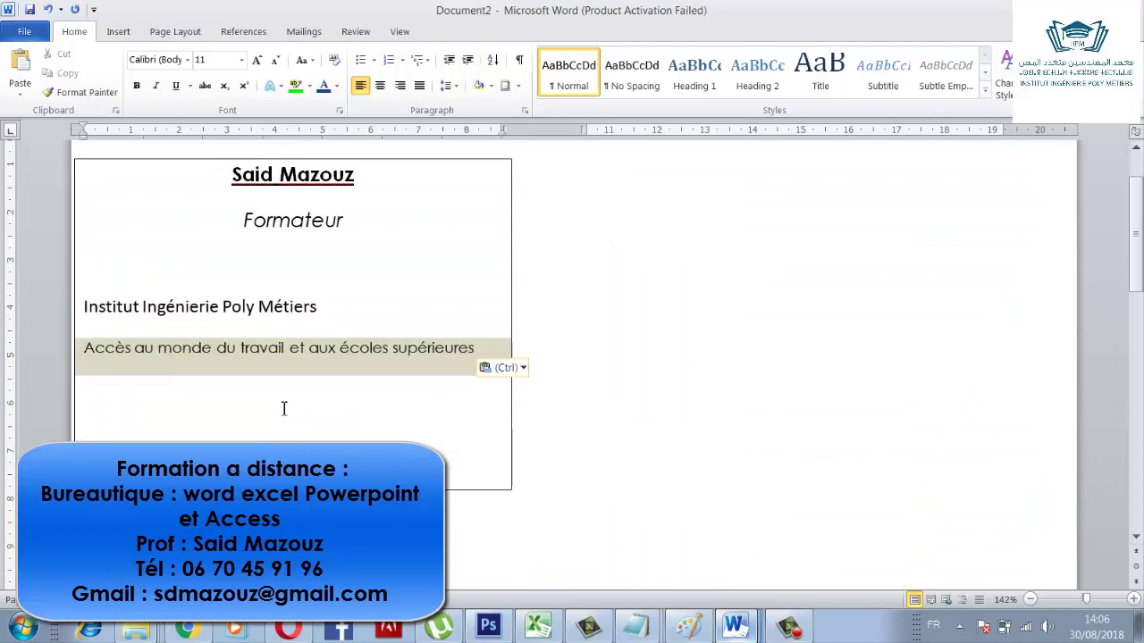
Remove the pasted line's shading, centre the institute name, and leave the empty line left-aligned.
mouse_move(477, 355)
mouse_down()
mouse_move(97, 378)
mouse_move(77, 349)
mouse_up()
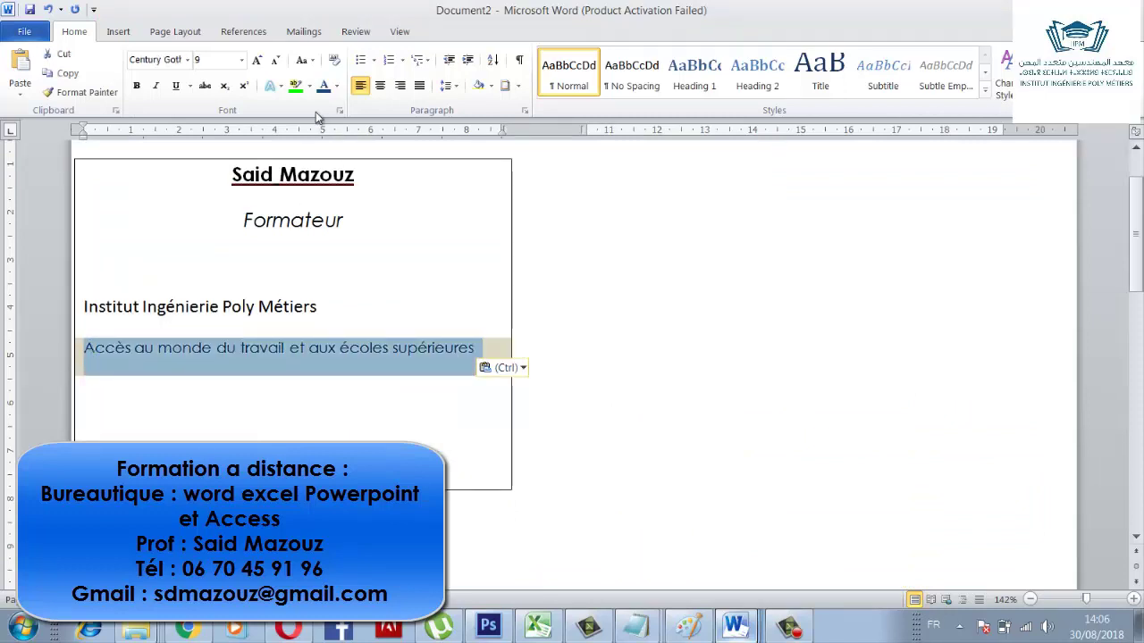
click(490, 86)
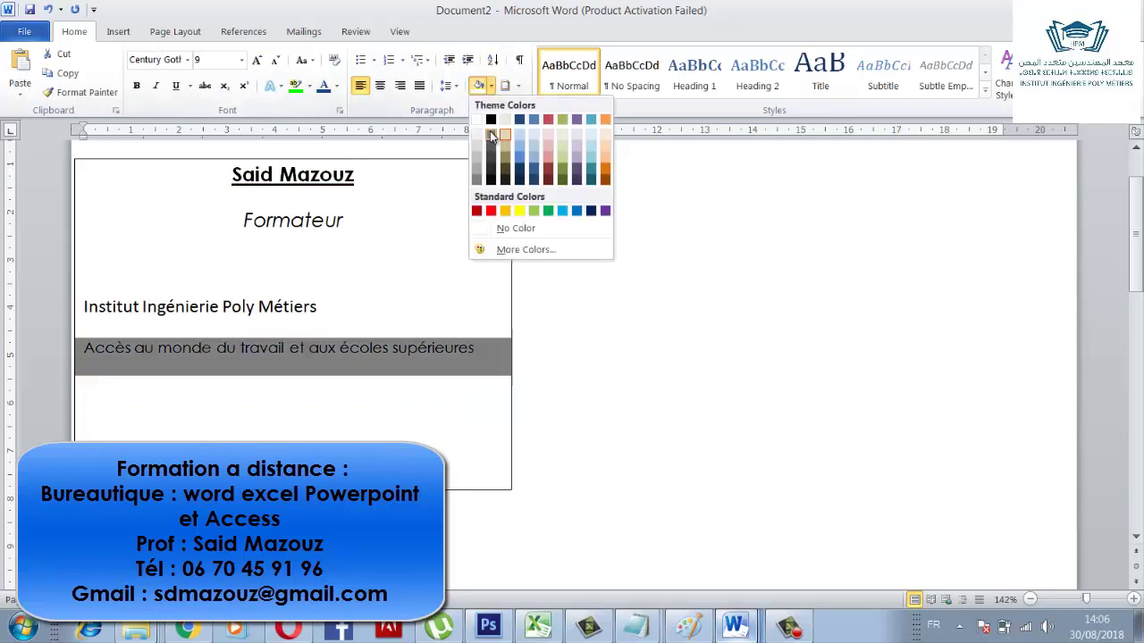
click(477, 120)
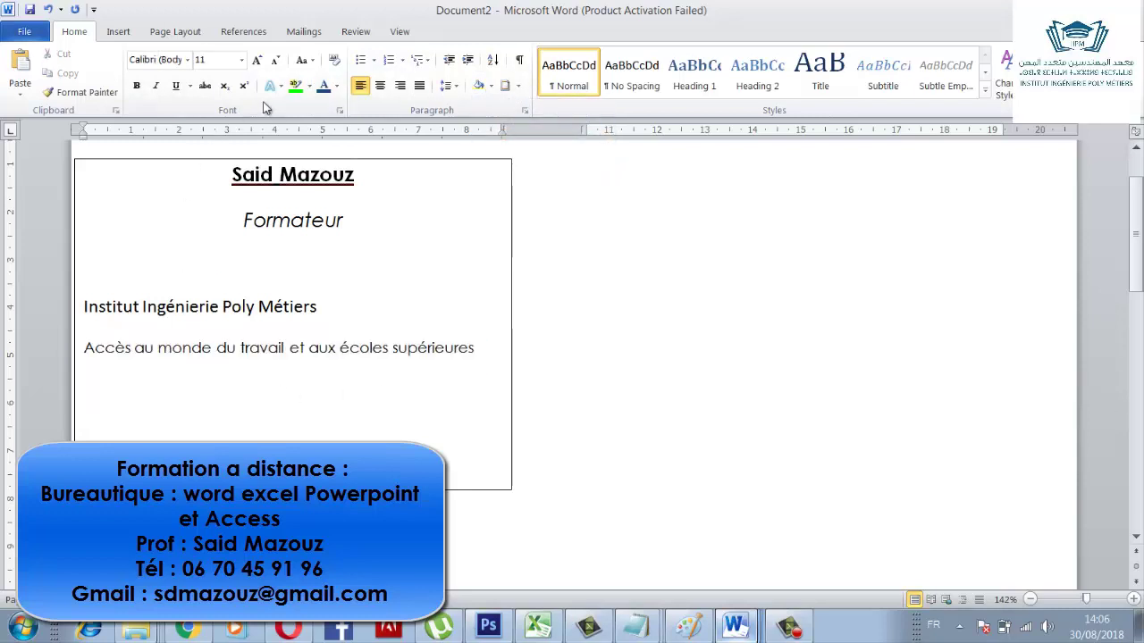
click(379, 86)
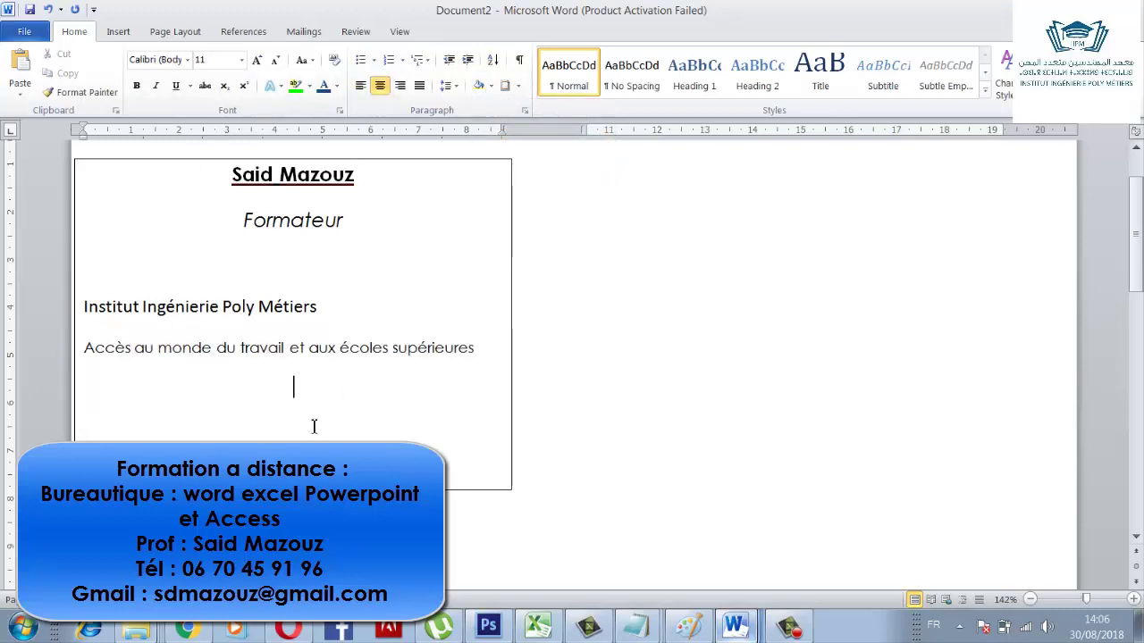
click(214, 307)
click(380, 85)
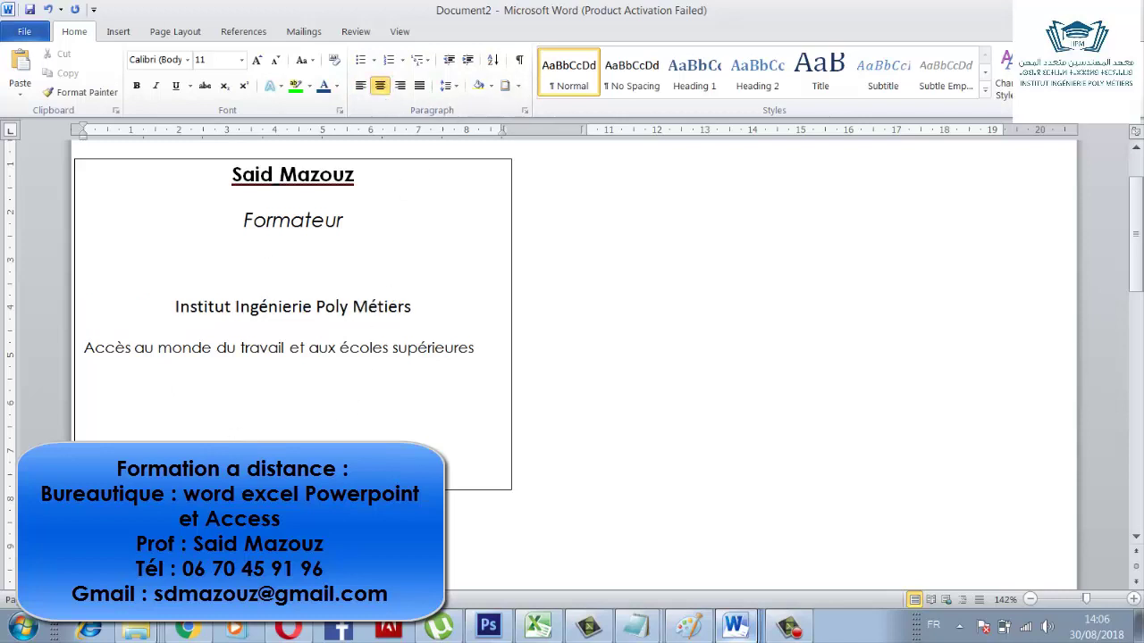
key(ctrl+l)
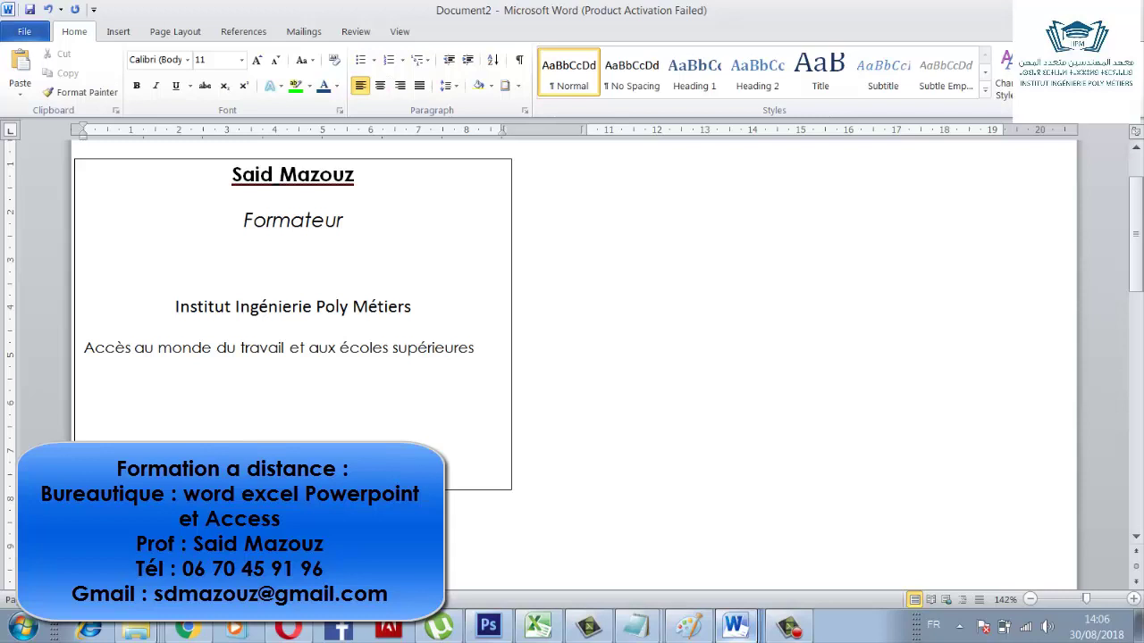
Add the phone number and Gmail address lines, then delete the blank line under Formateur.
key(BackSpace)
key(BackSpace)
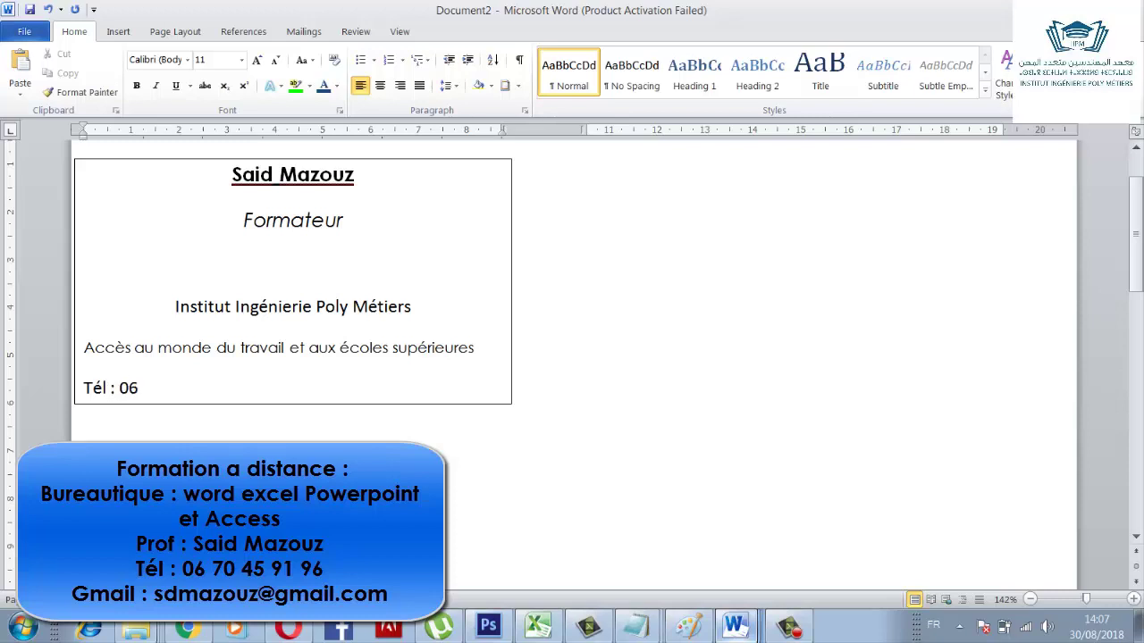
text(45 91 96)
key(Return)
text(gMAIL)
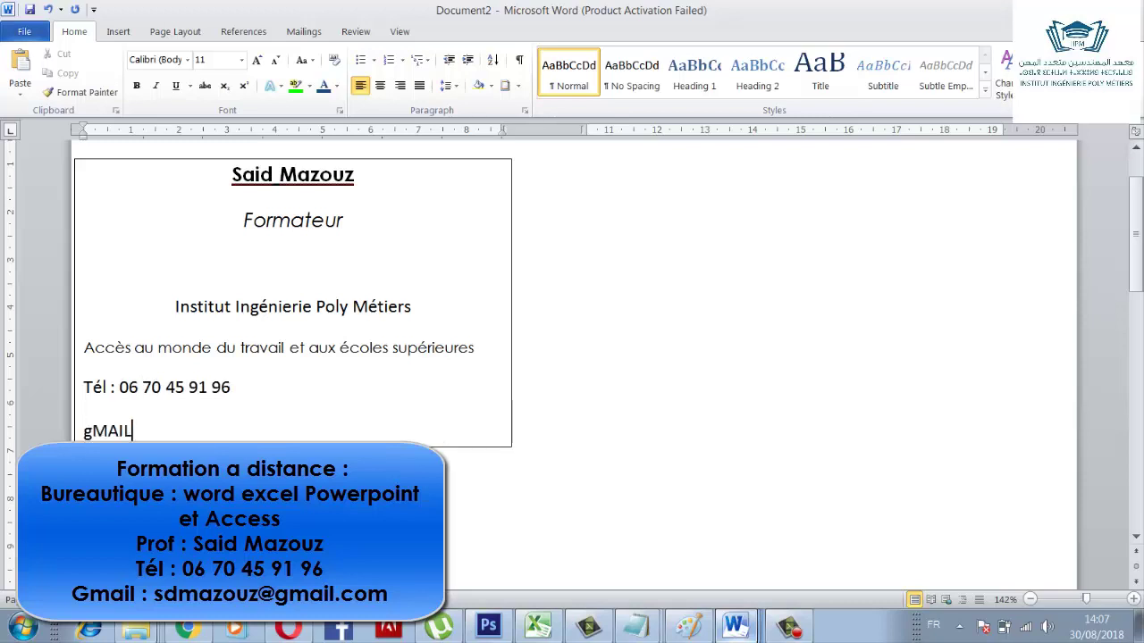
text(G)
text(mail :)
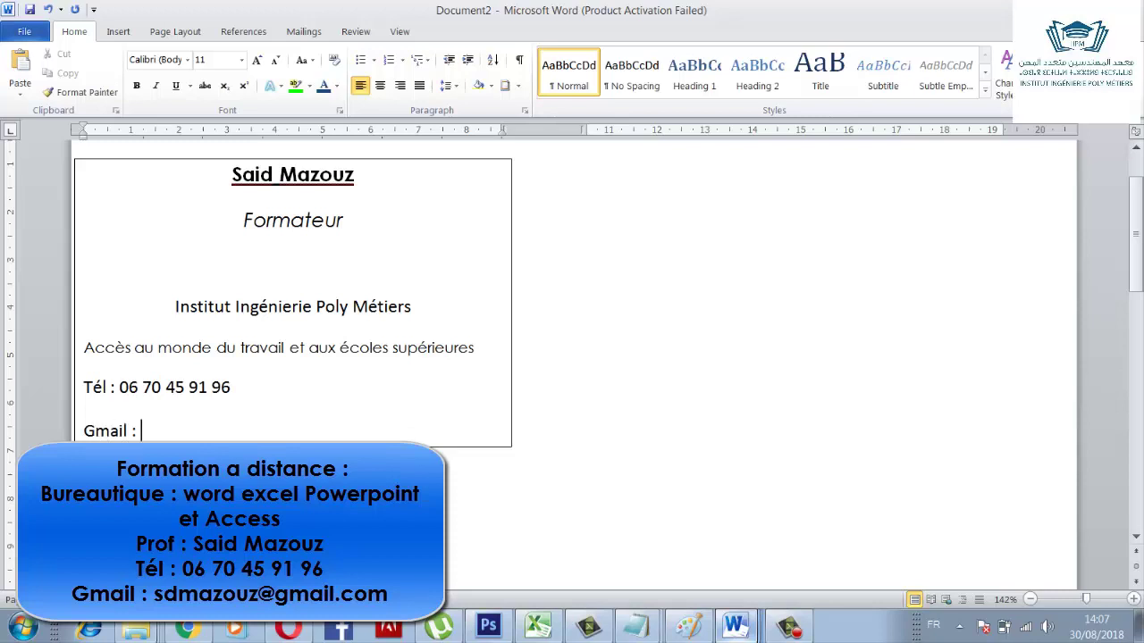
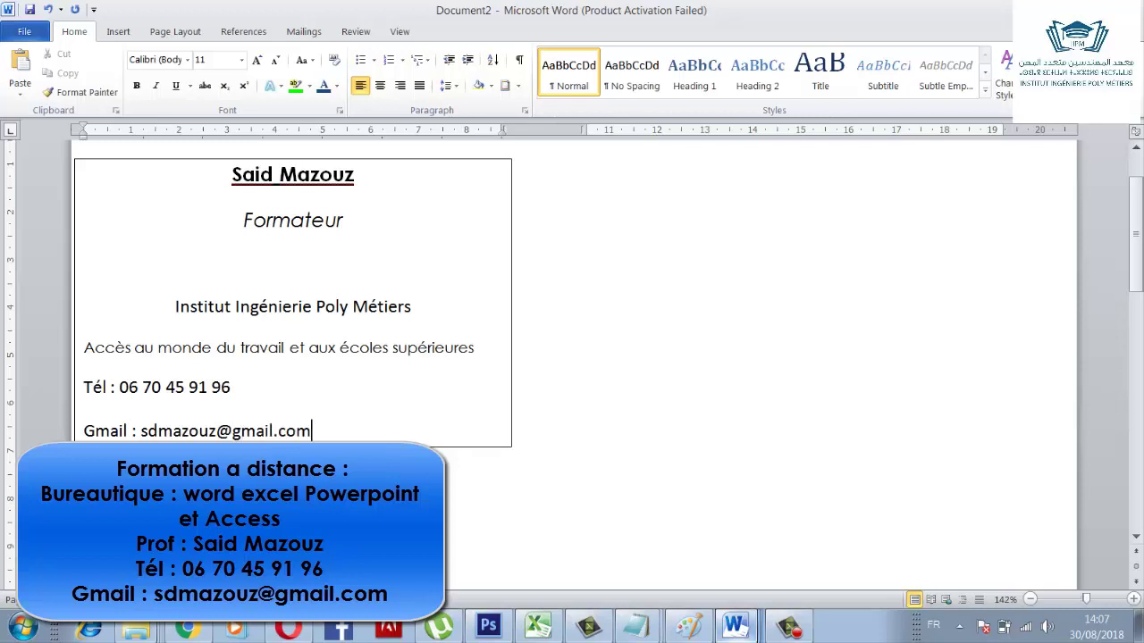
key(Return)
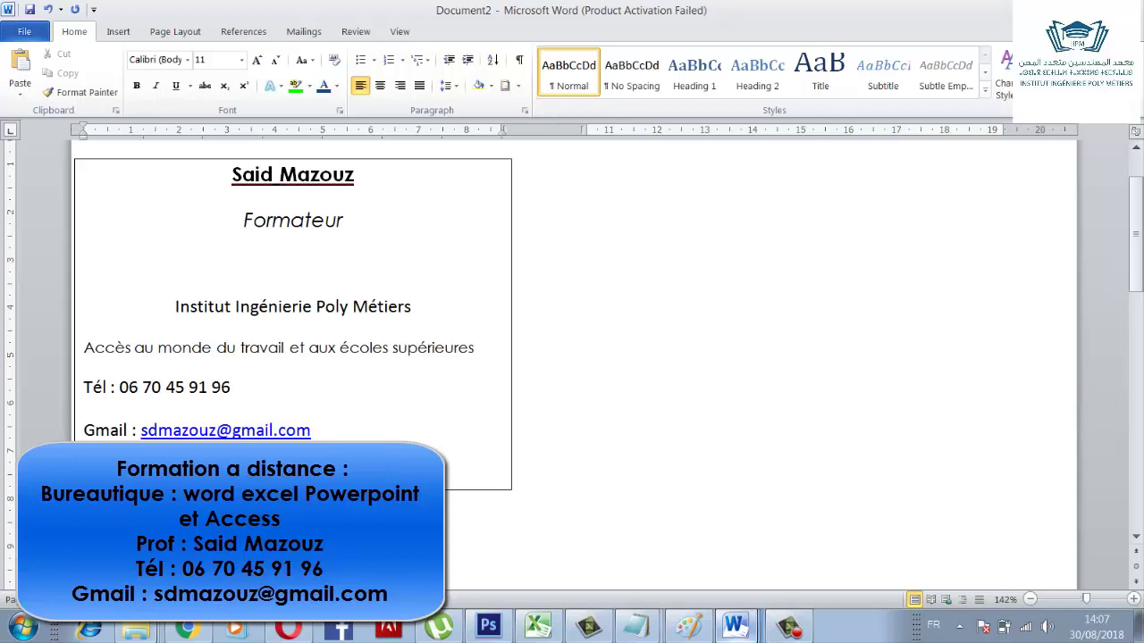
click(232, 285)
key(BackSpace)
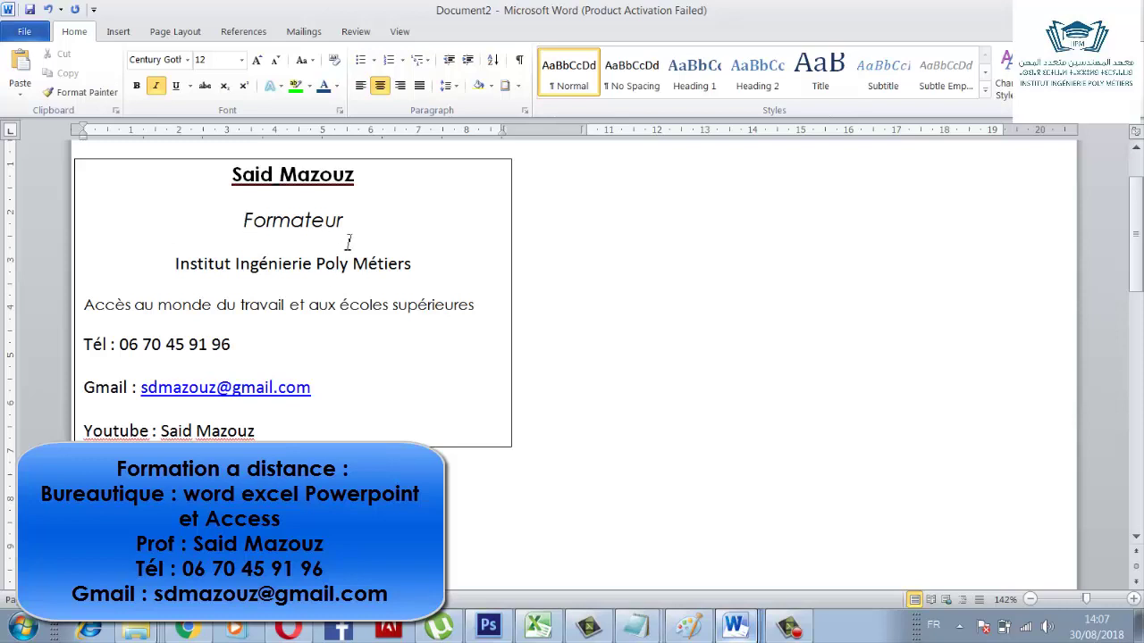
Try tan shading on the name and job title, then compare colours with the finished card.
drag(371, 234, 386, 145)
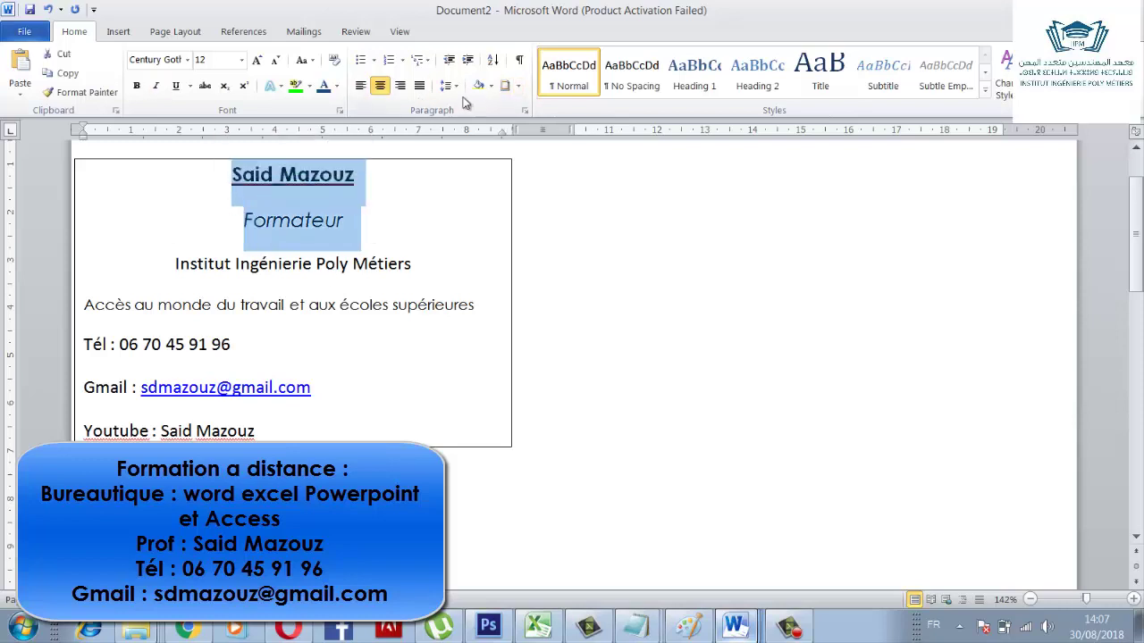
click(491, 86)
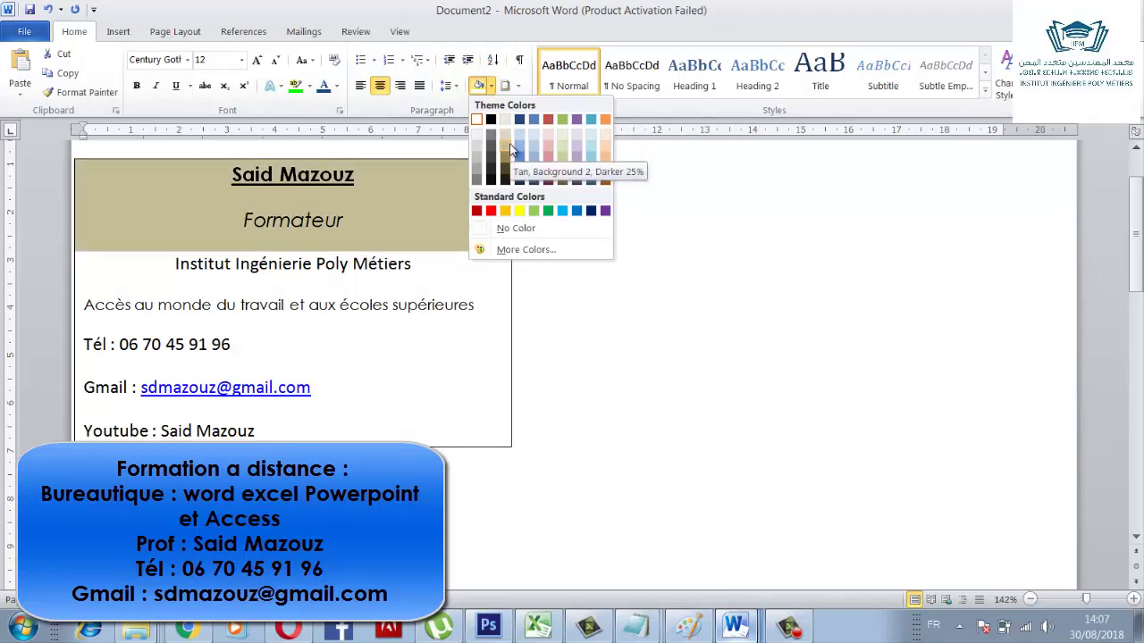
click(511, 149)
mouse_move(361, 432)
mouse_down()
mouse_move(190, 401)
mouse_move(130, 272)
mouse_up()
click(492, 87)
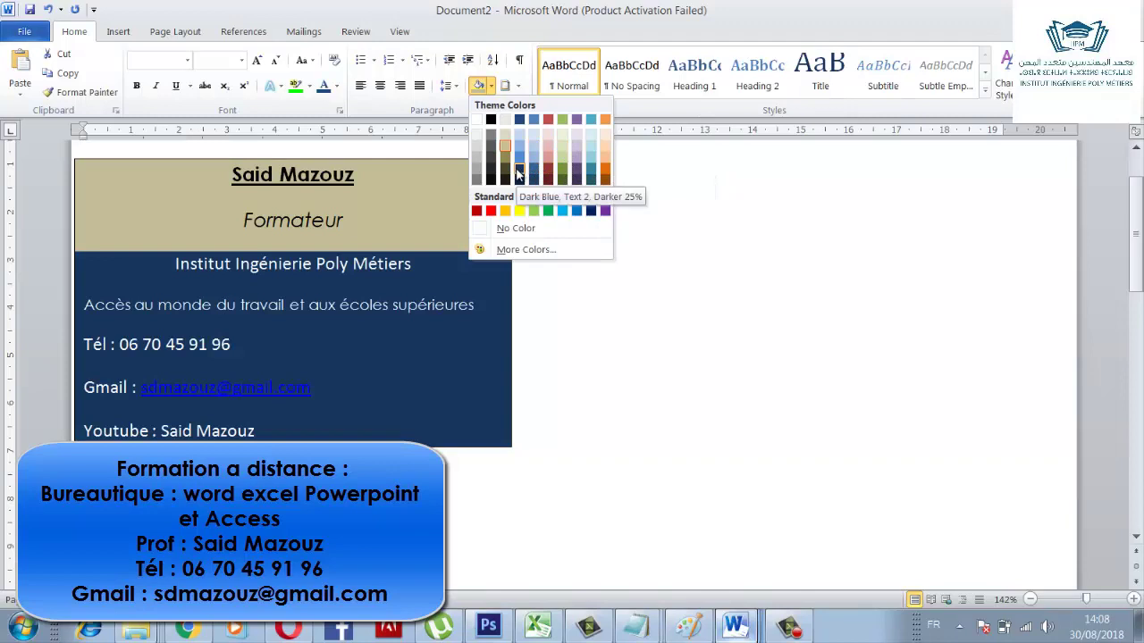
click(735, 625)
click(730, 536)
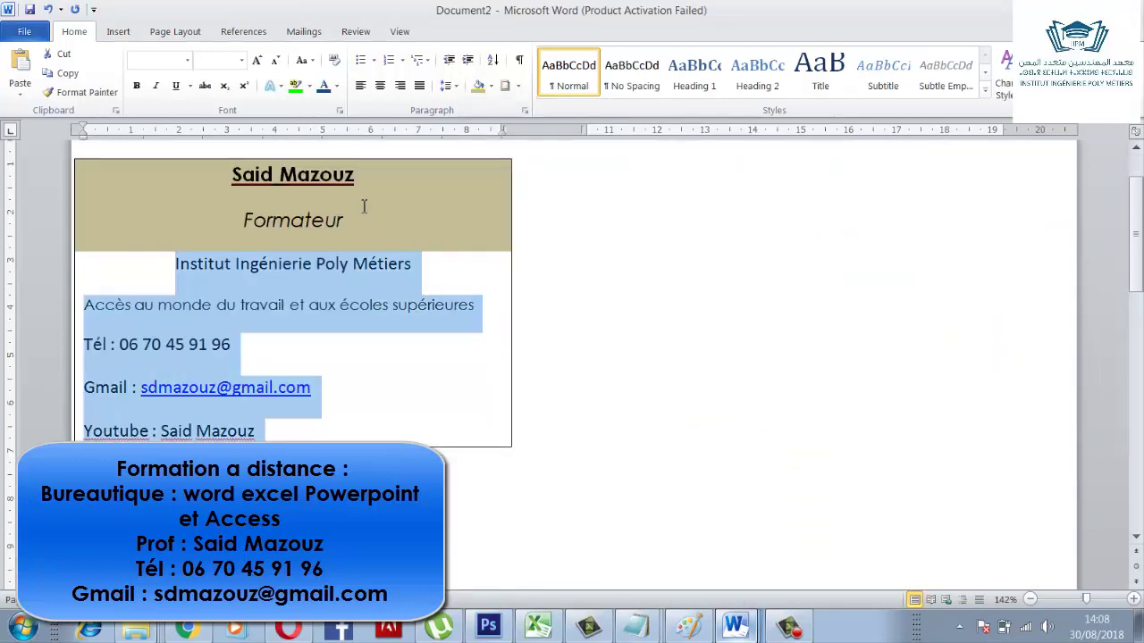
click(357, 219)
Shade the name band light blue and the institute and contact lines Red, Accent 2, Lighter 60%.
drag(360, 220, 230, 177)
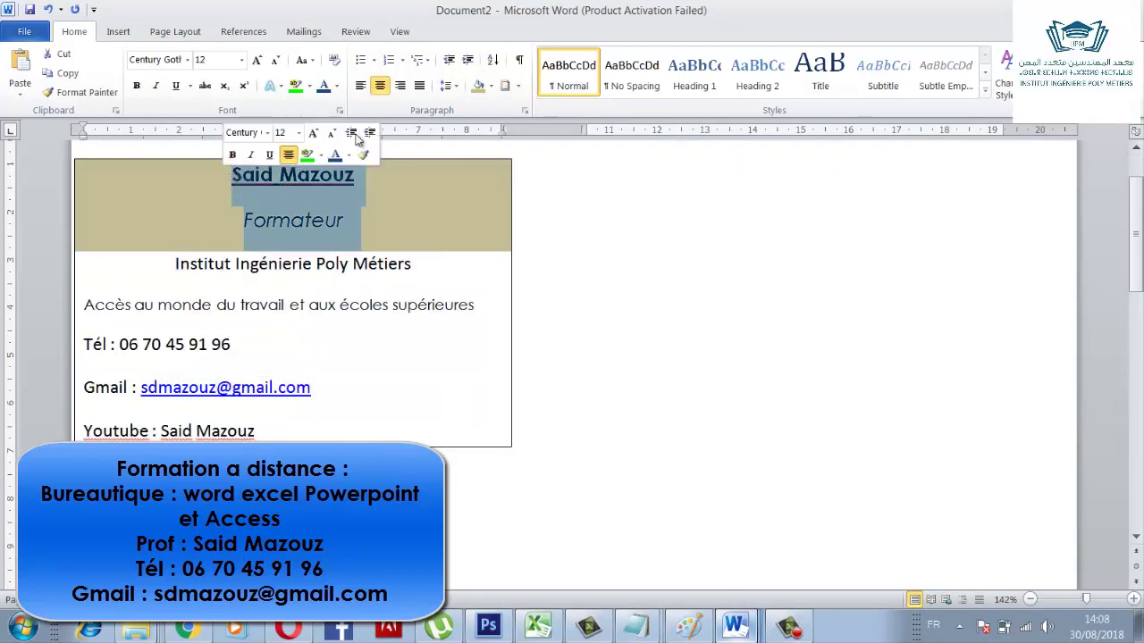
click(491, 86)
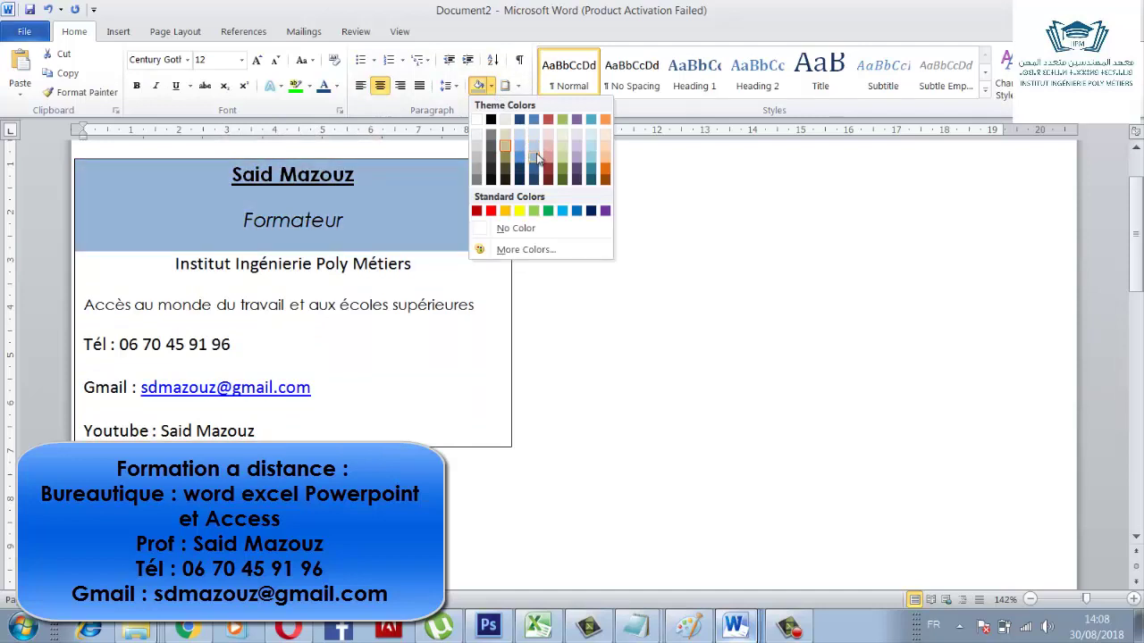
key(Escape)
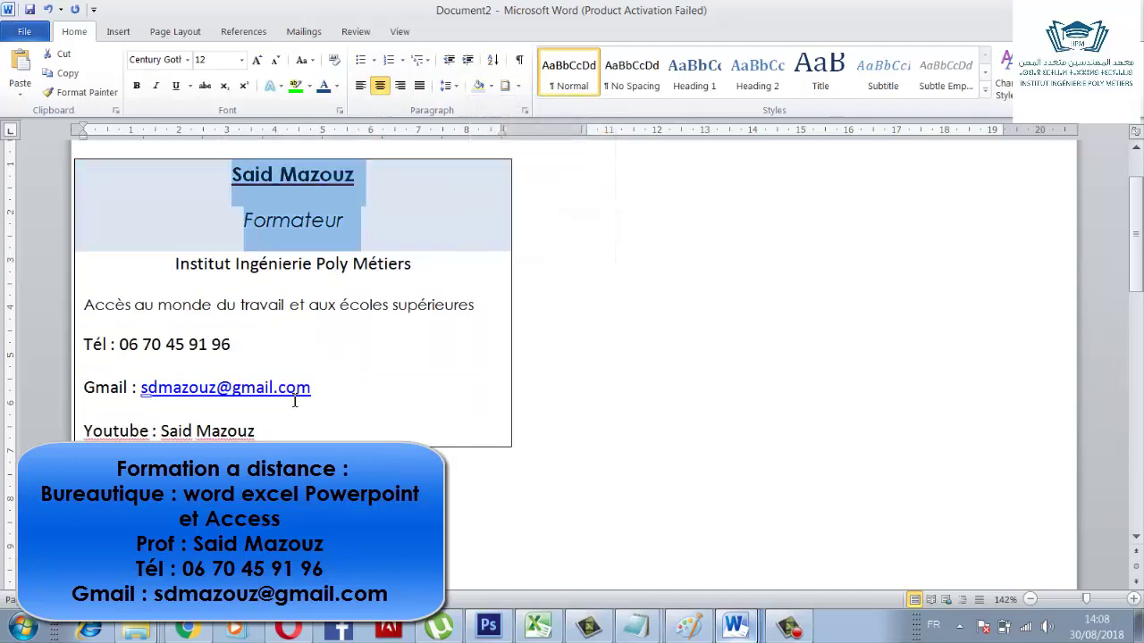
drag(259, 432, 172, 268)
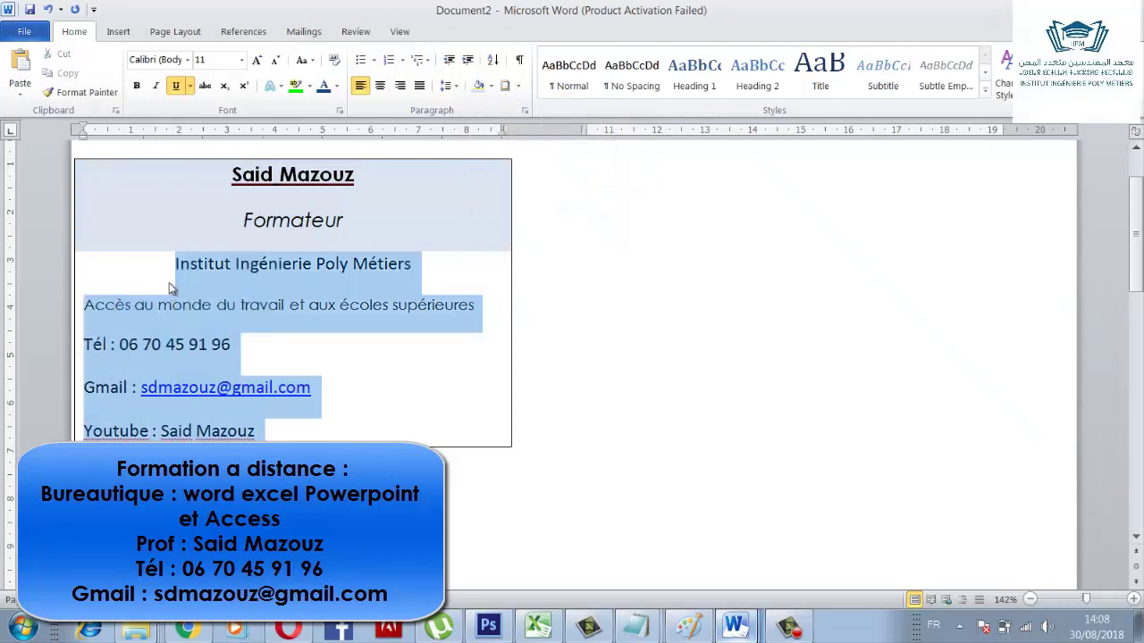
click(491, 87)
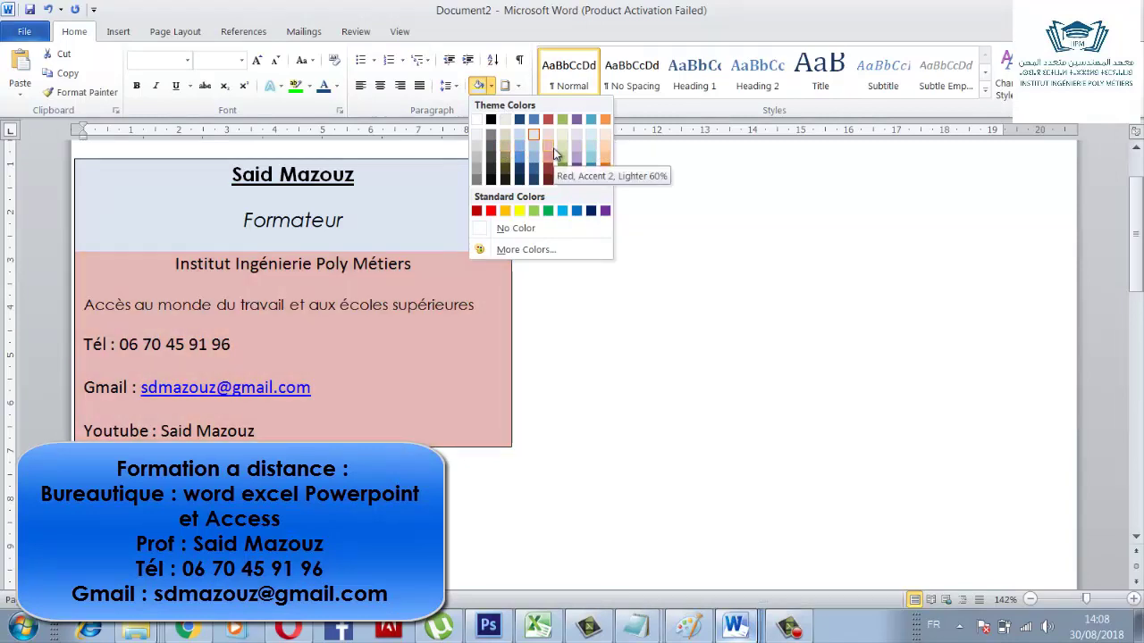
click(553, 147)
click(377, 346)
Draw a straight line across the card at the blue/pink boundary and give it the orange style.
click(118, 32)
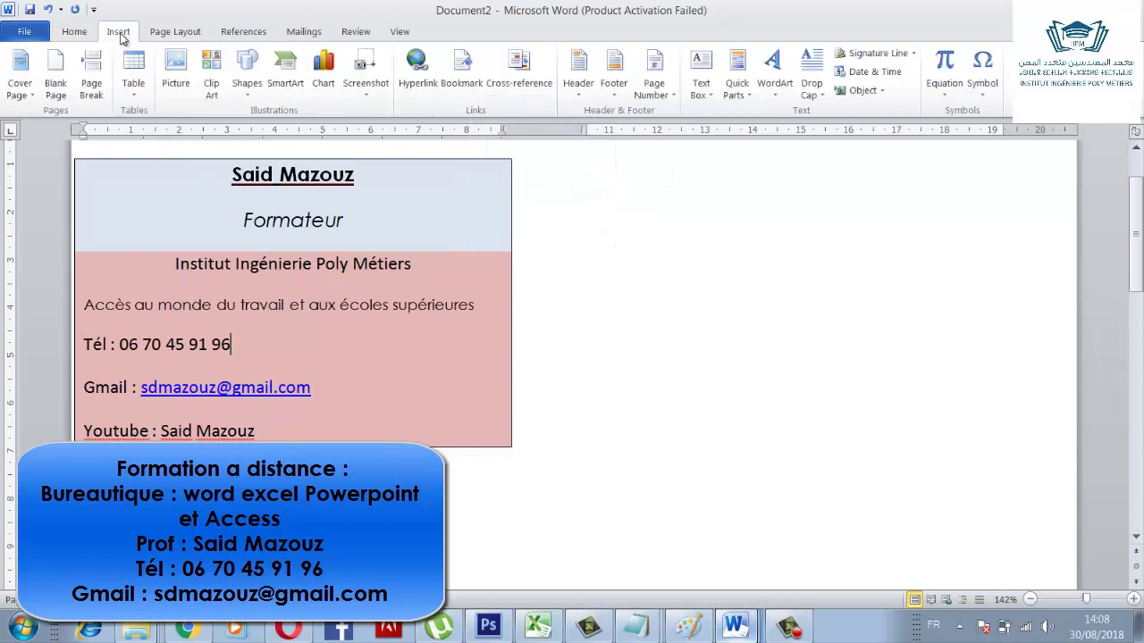
click(247, 87)
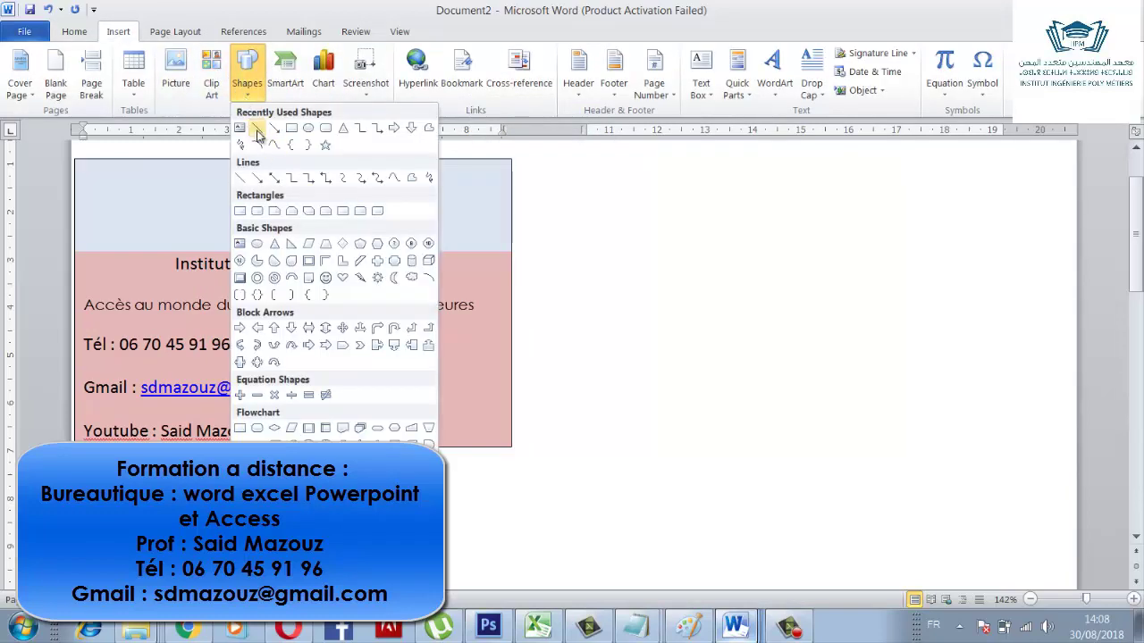
click(266, 143)
drag(75, 250, 495, 251)
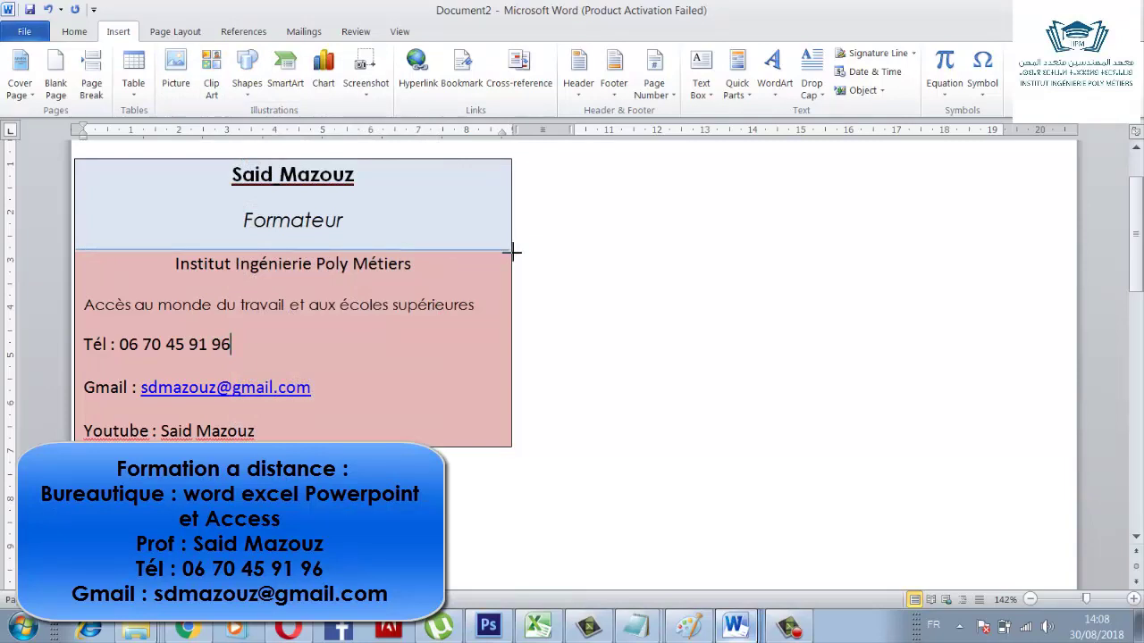
drag(495, 251, 494, 251)
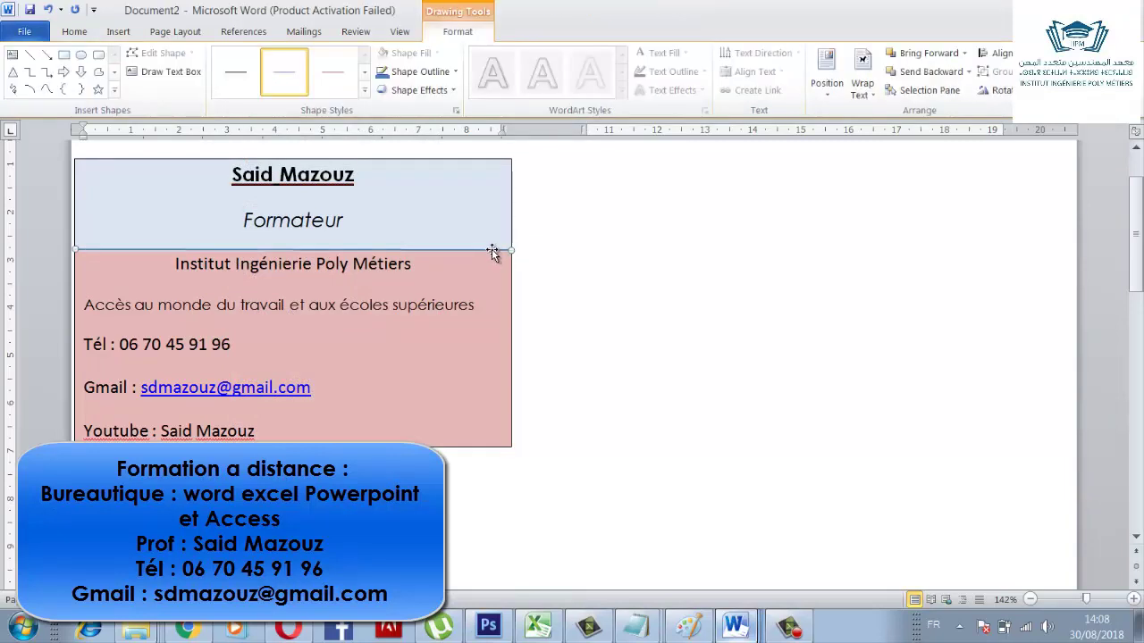
click(364, 90)
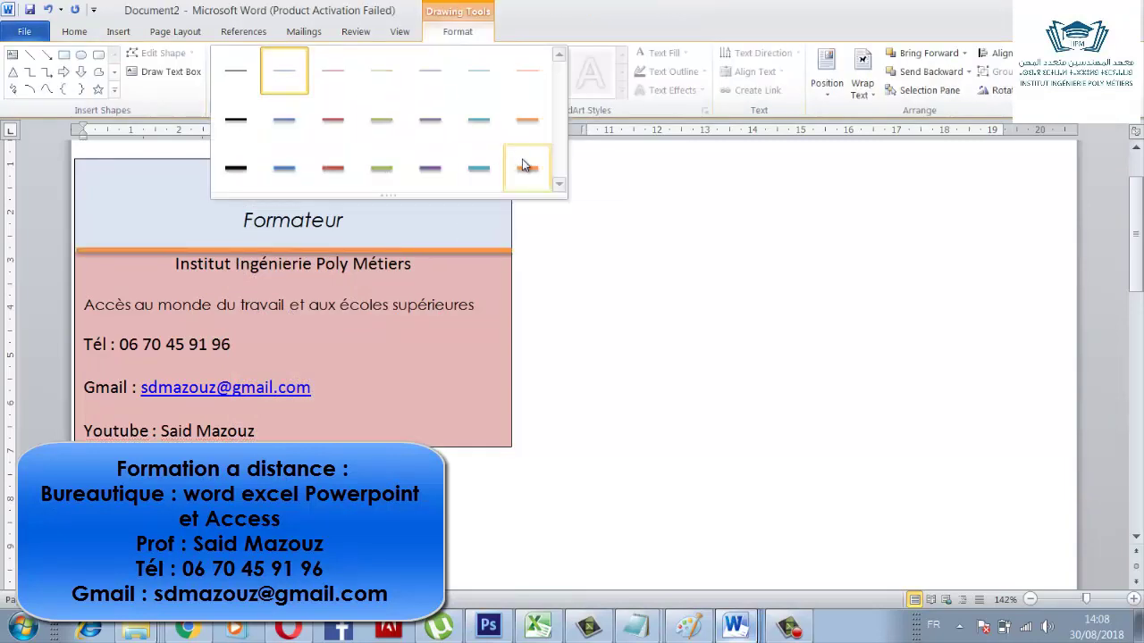
click(523, 165)
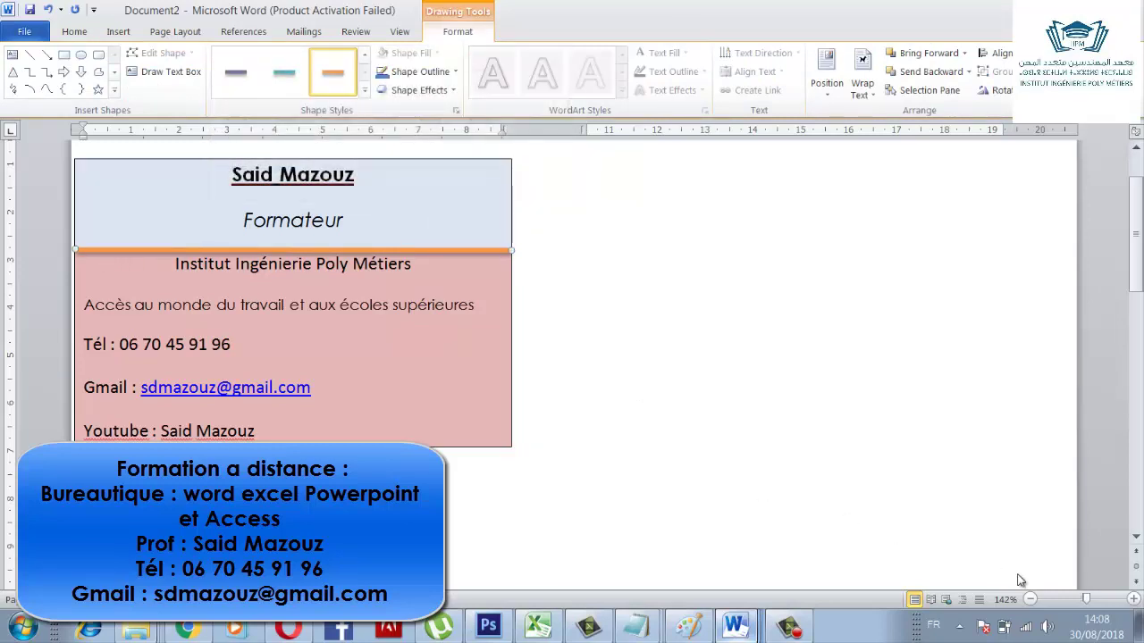
Zoom in on the card and check the orange line's placement by reselecting it.
drag(1085, 599, 1090, 603)
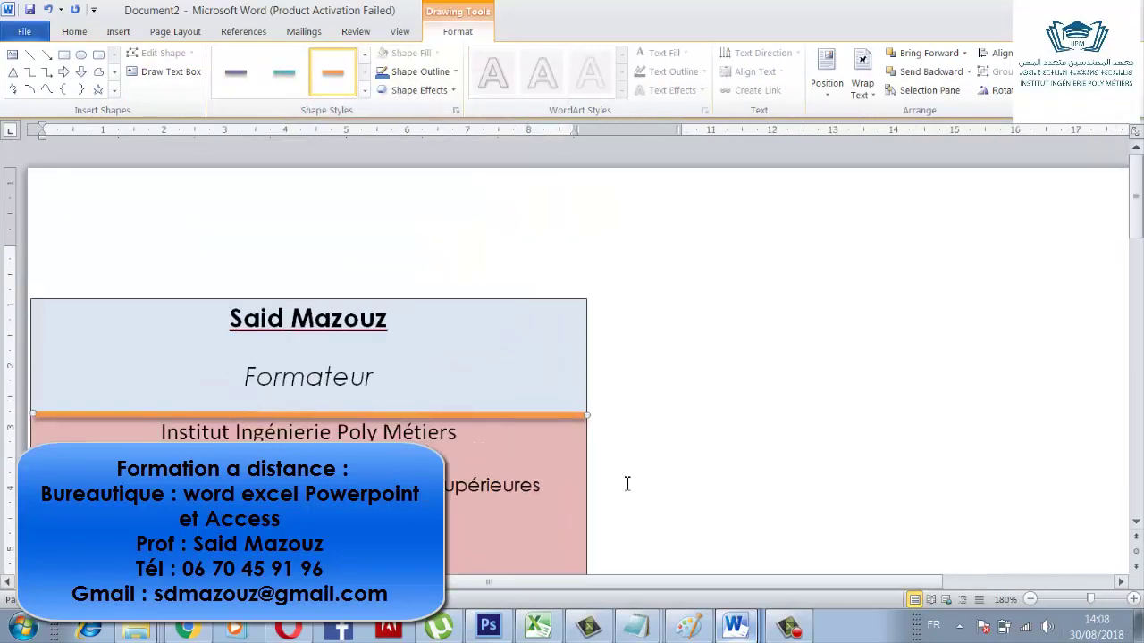
click(563, 441)
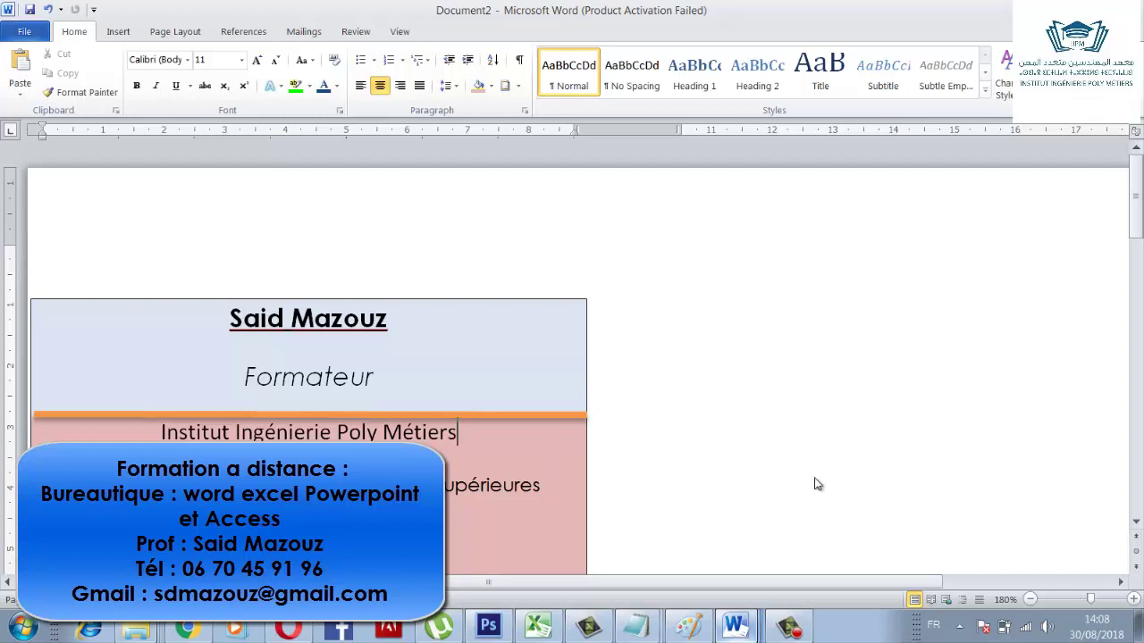
drag(777, 579, 757, 579)
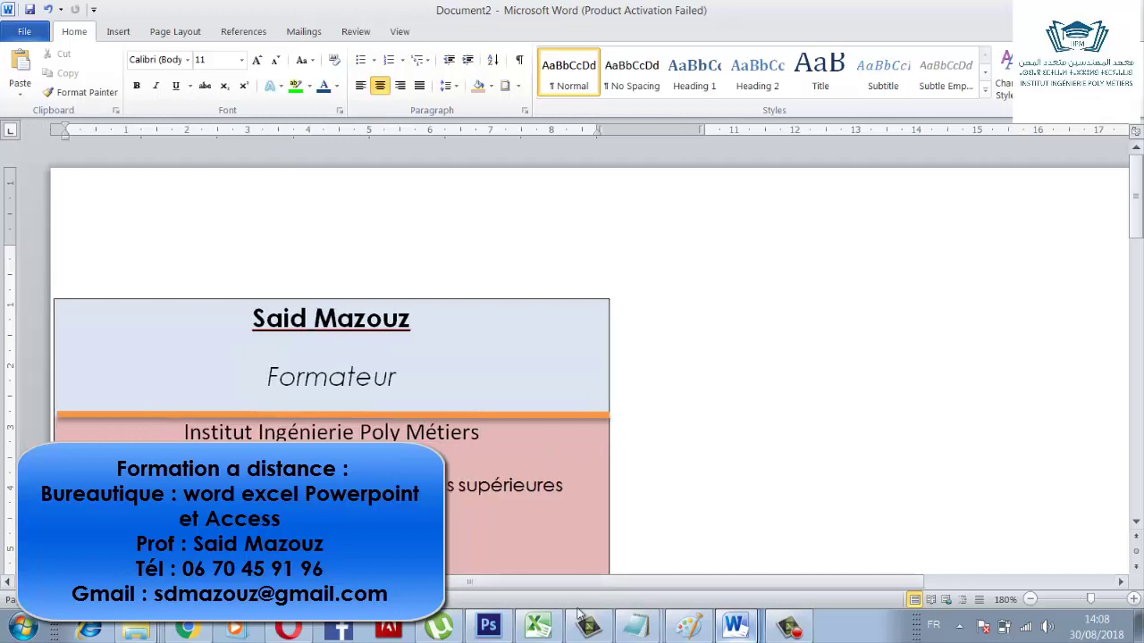
click(57, 417)
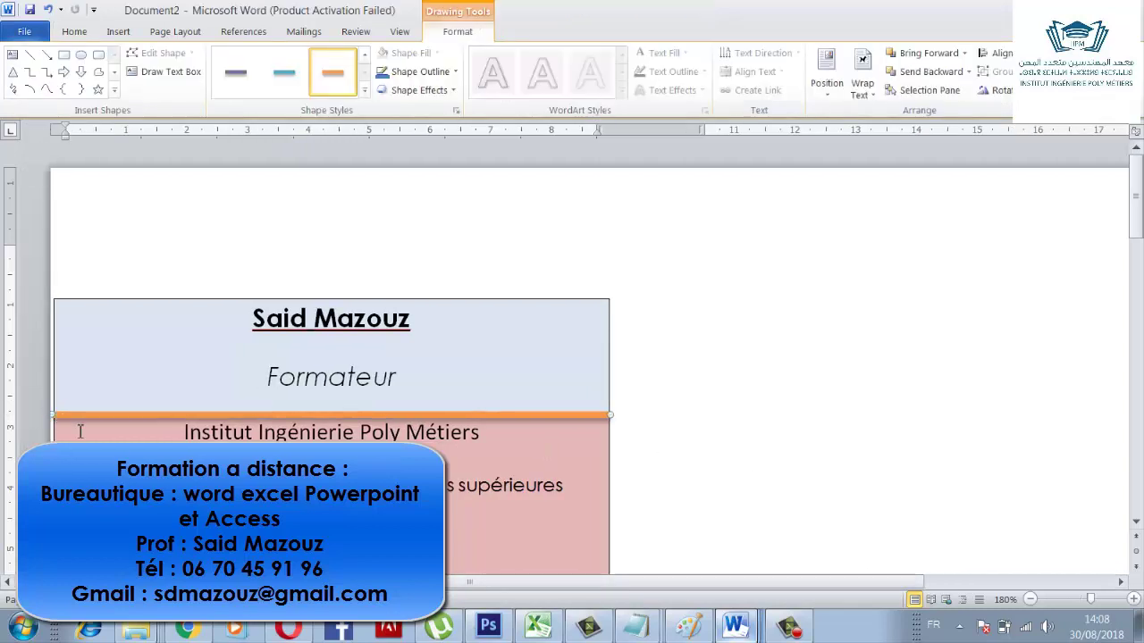
click(56, 408)
click(51, 416)
click(54, 393)
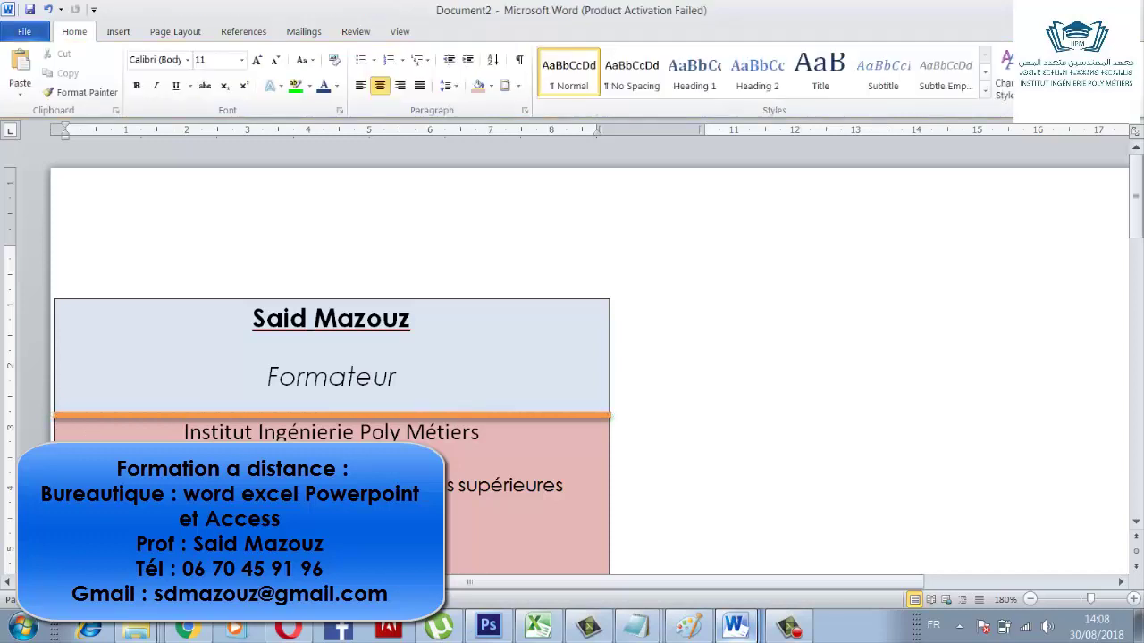
scroll(271, 404, down, 1)
Set the 'Institut Ingénierie Poly Métiers' line to Century Gothic 12 pt.
scroll(270, 402, down, 1)
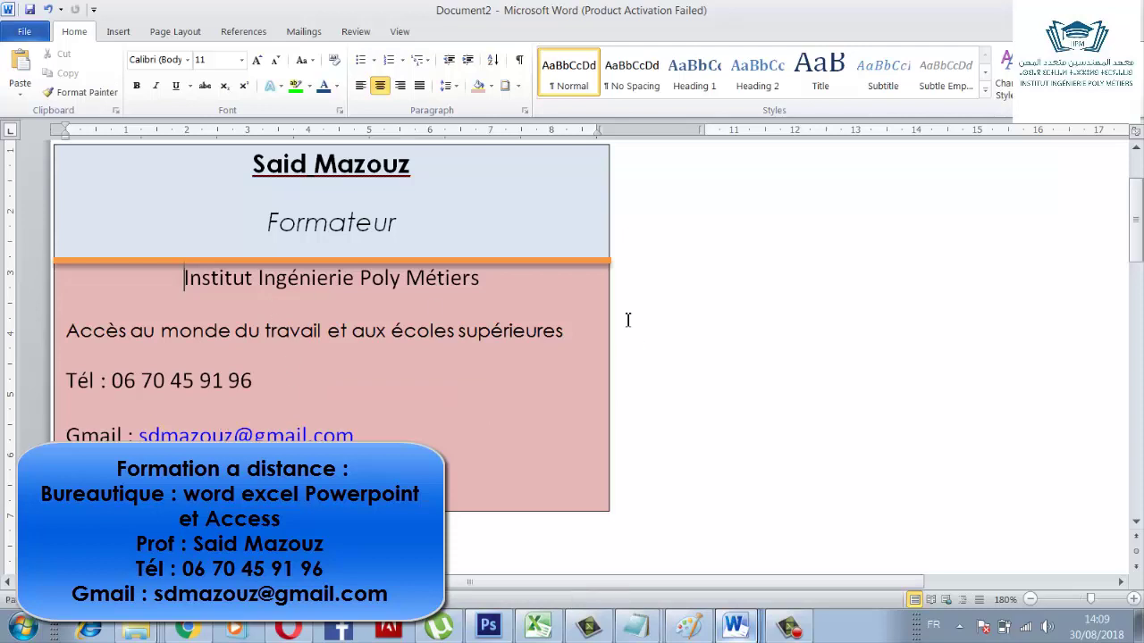
drag(483, 295, 183, 278)
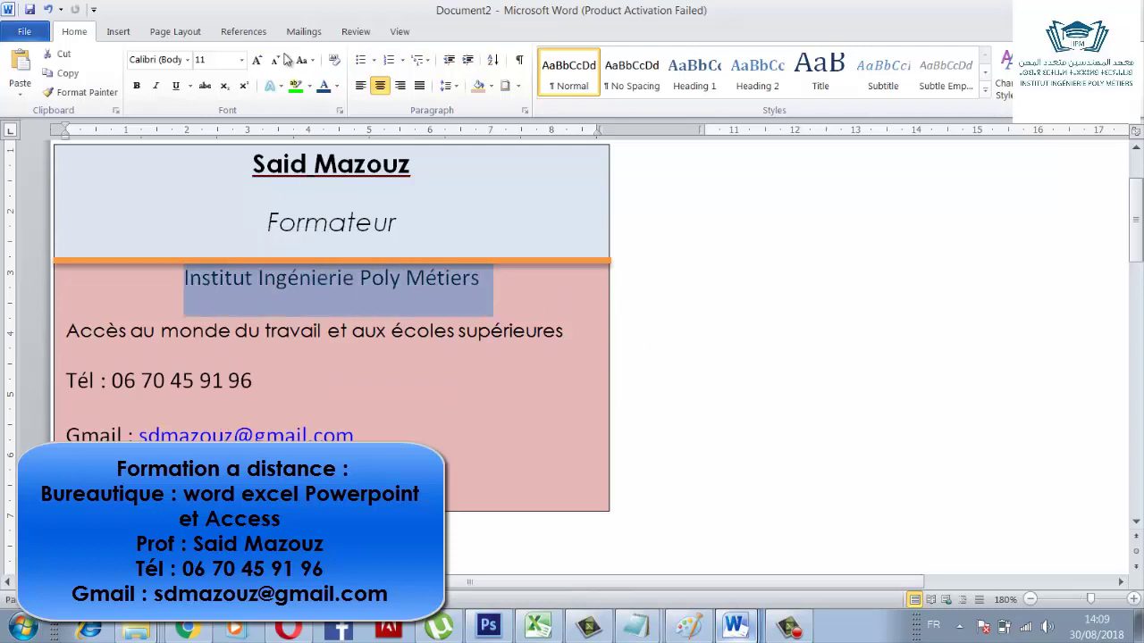
click(139, 61)
text(Century Gothic)
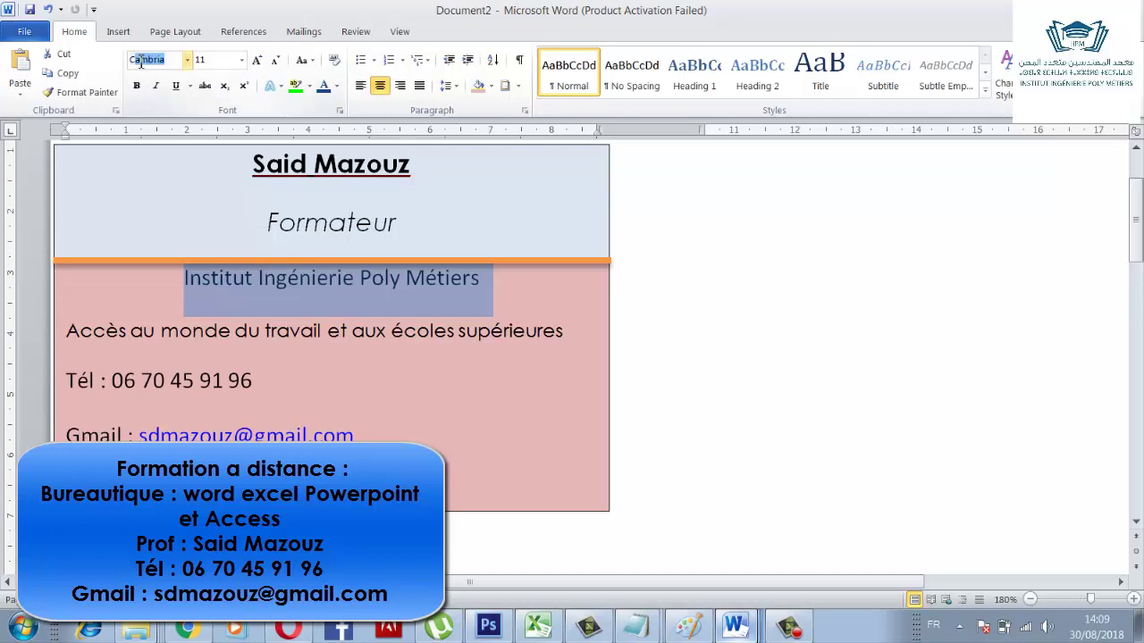
key(Return)
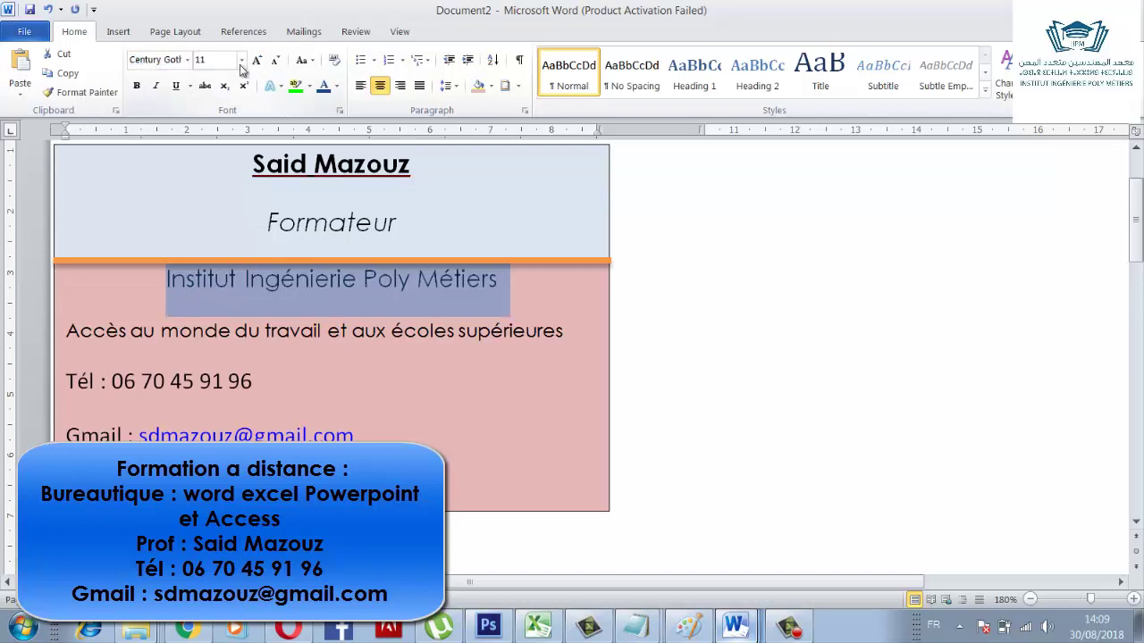
click(256, 60)
click(133, 334)
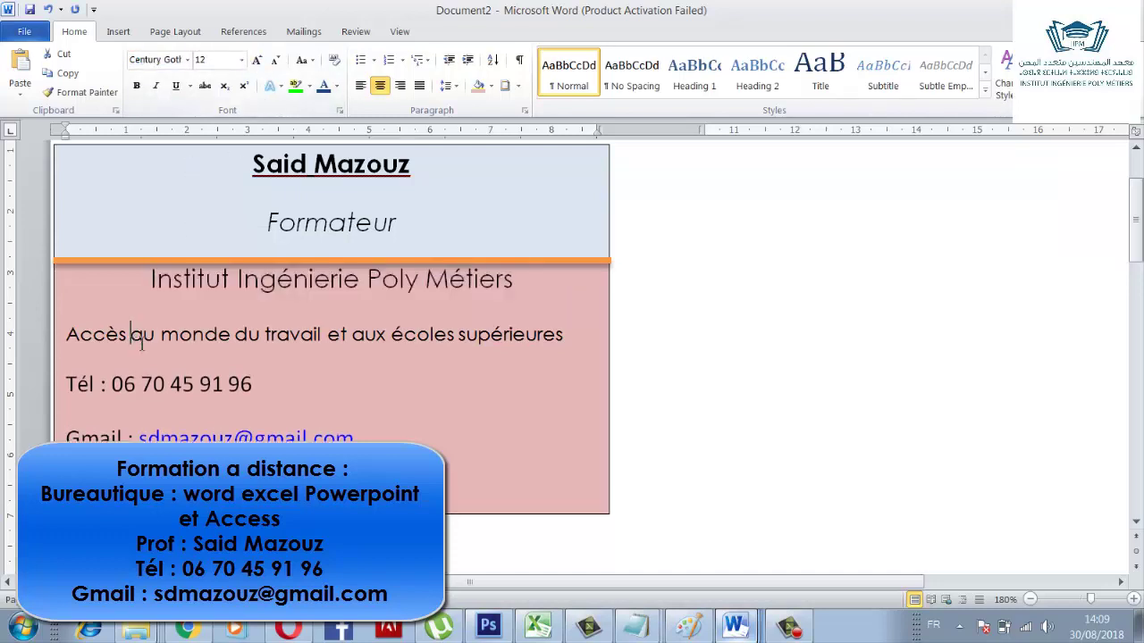
Set the tagline, phone and Gmail lines to Times New Roman 10 pt.
drag(367, 438, 66, 336)
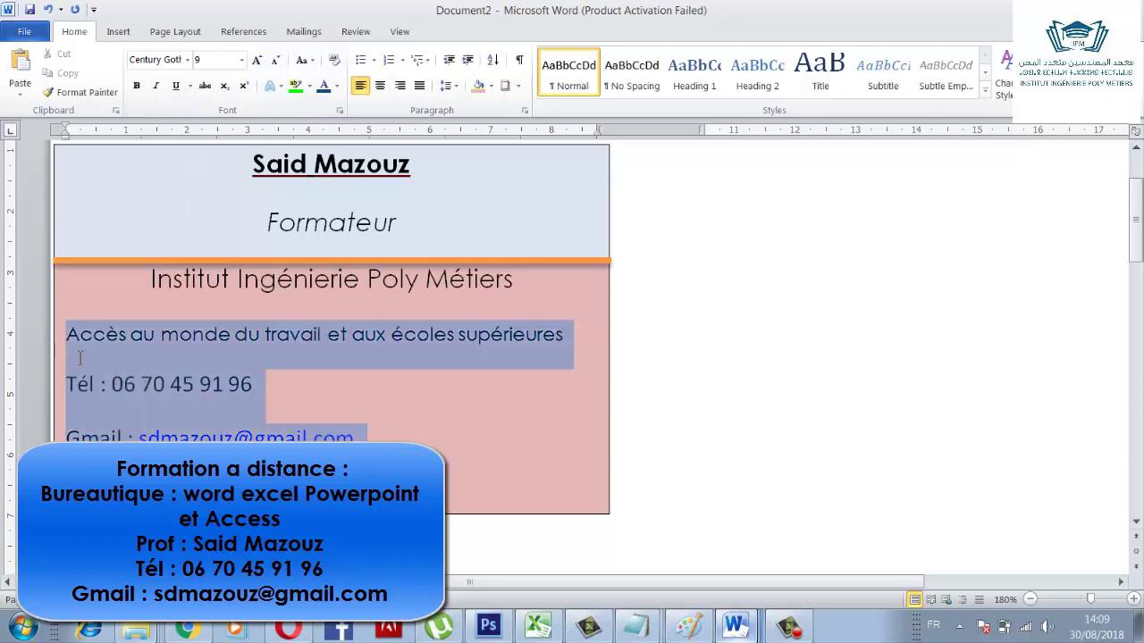
click(163, 61)
text(T)
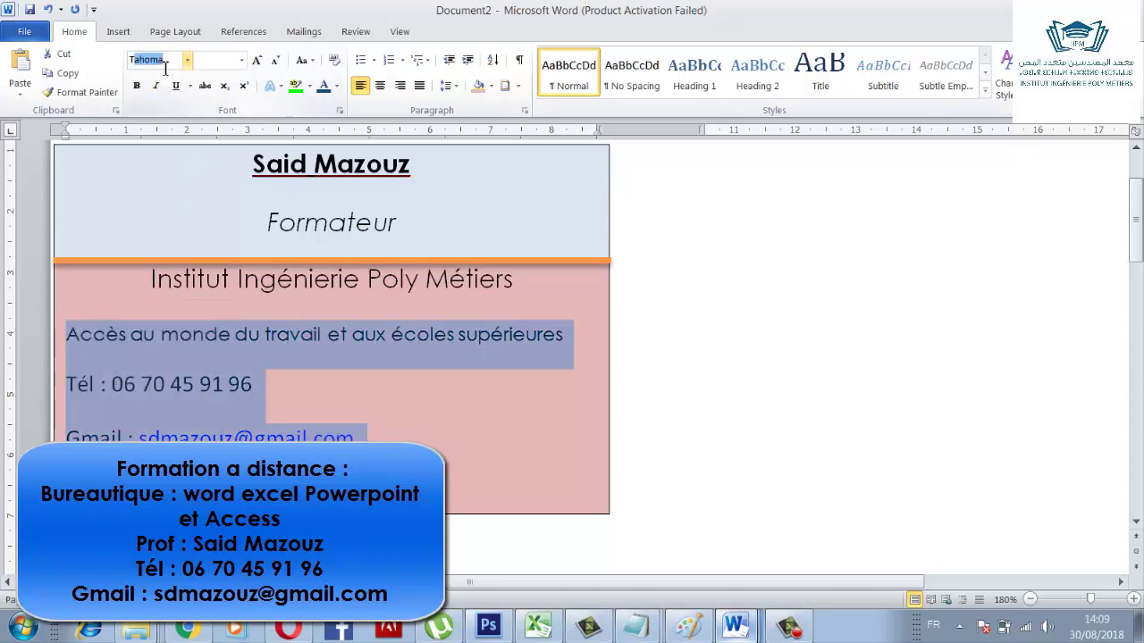
text(imes New R)
key(Return)
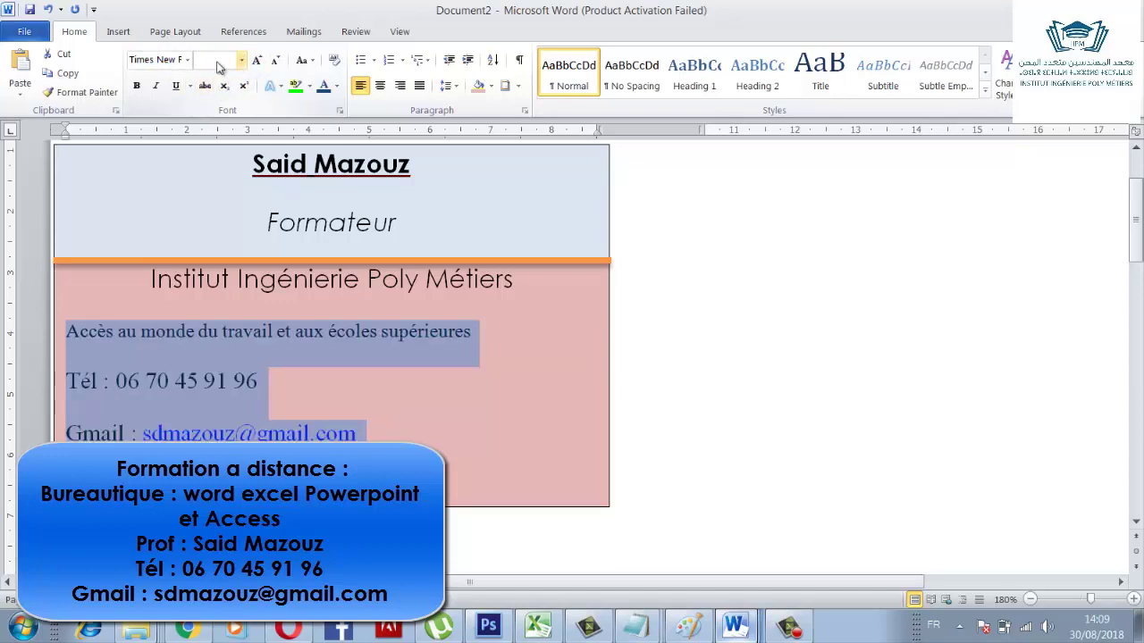
text(11)
key(Return)
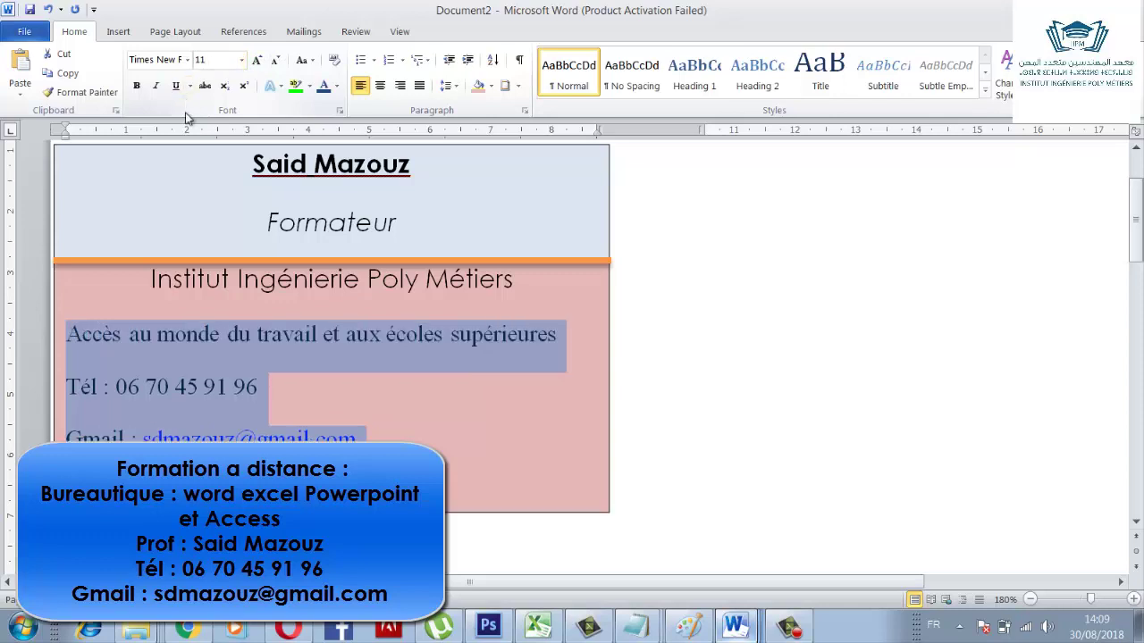
click(214, 67)
text(1)
key(Return)
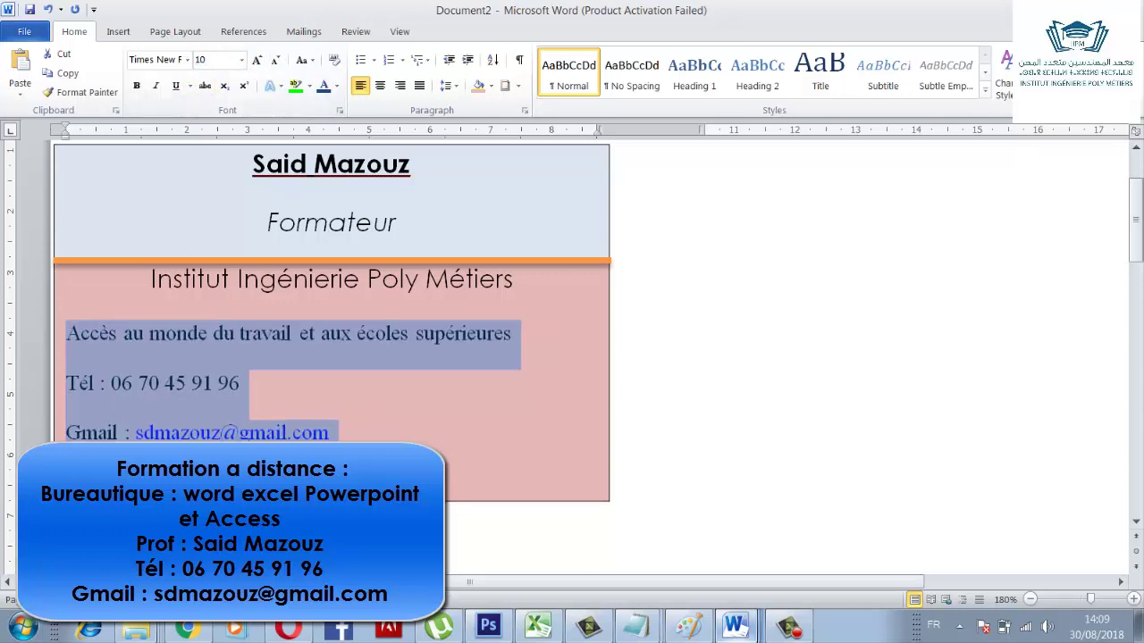
click(329, 432)
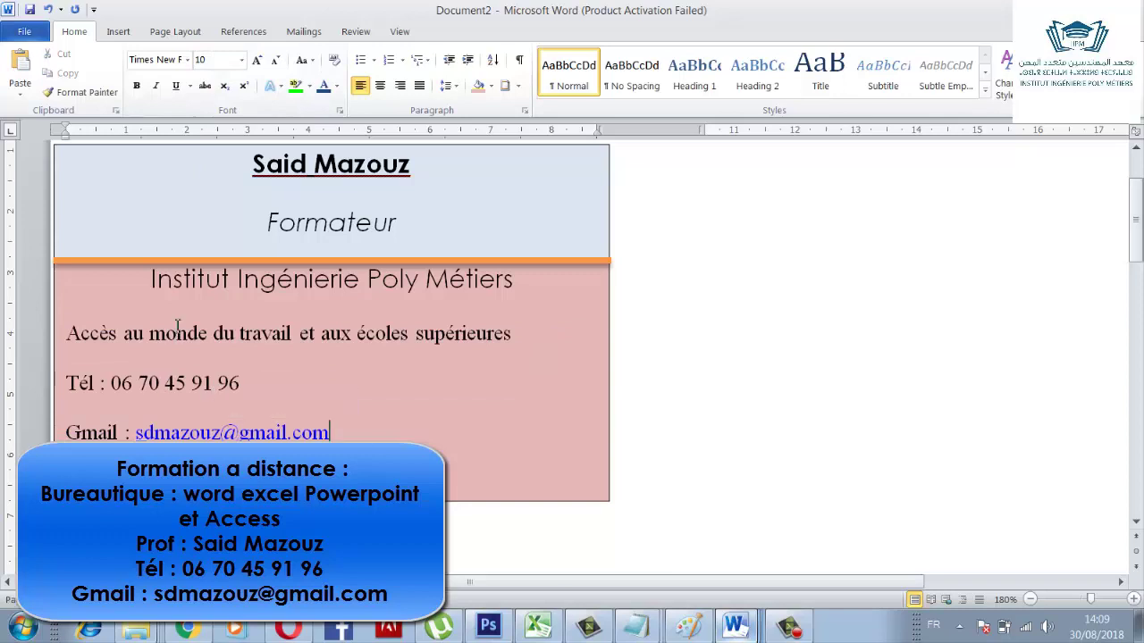
Centre the 'Accès au monde' tagline and the Tél and Gmail lines.
click(379, 86)
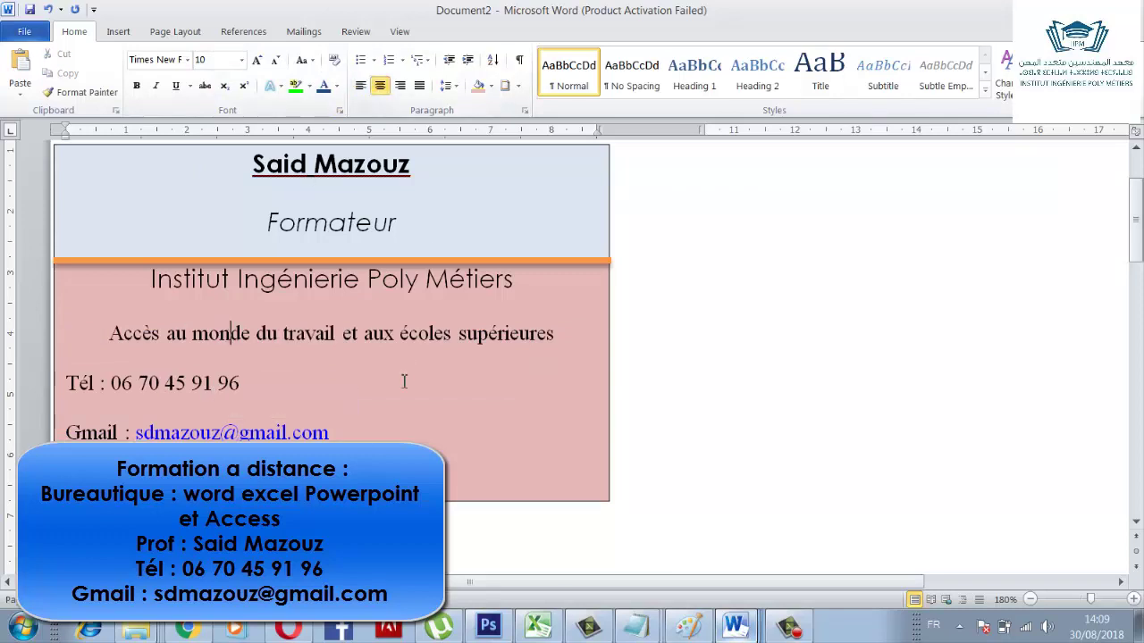
click(398, 382)
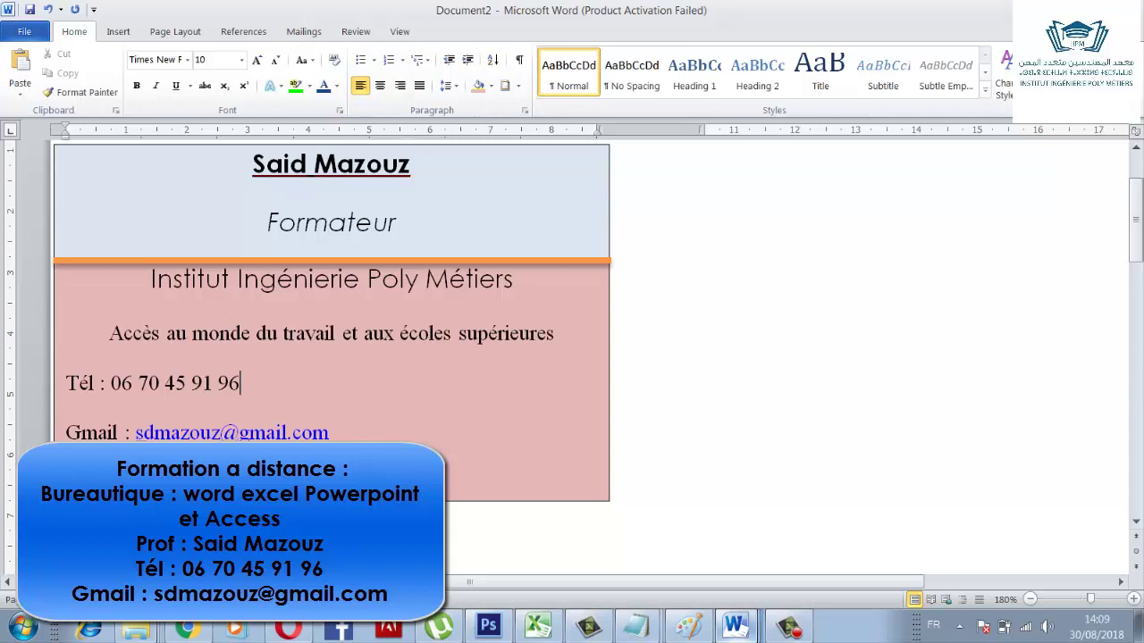
click(72, 388)
click(65, 432)
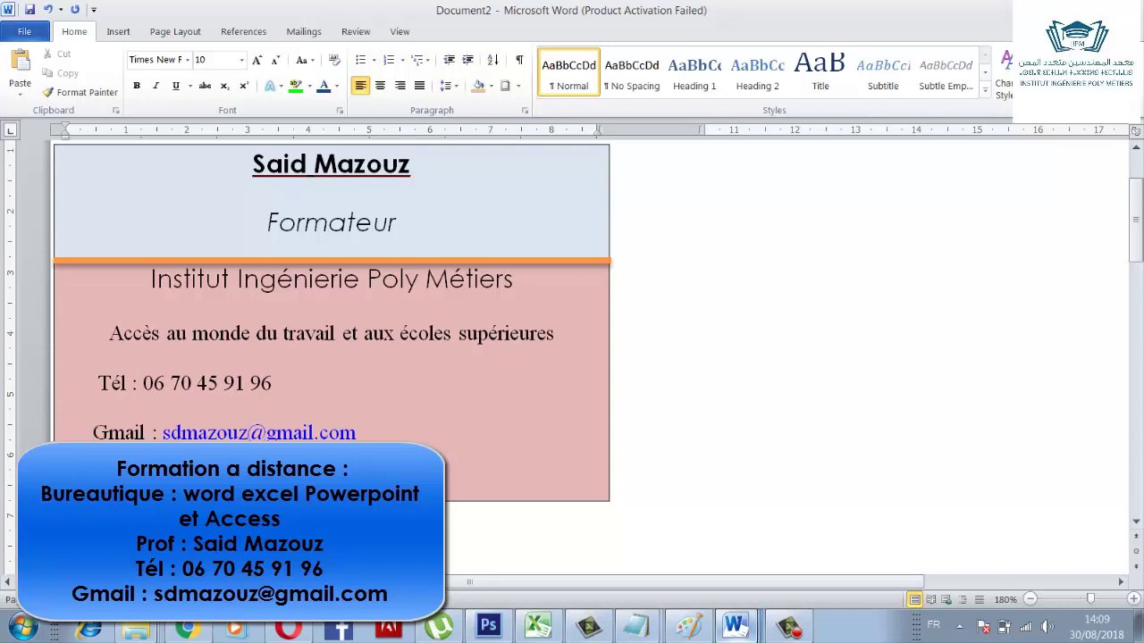
drag(67, 382, 358, 436)
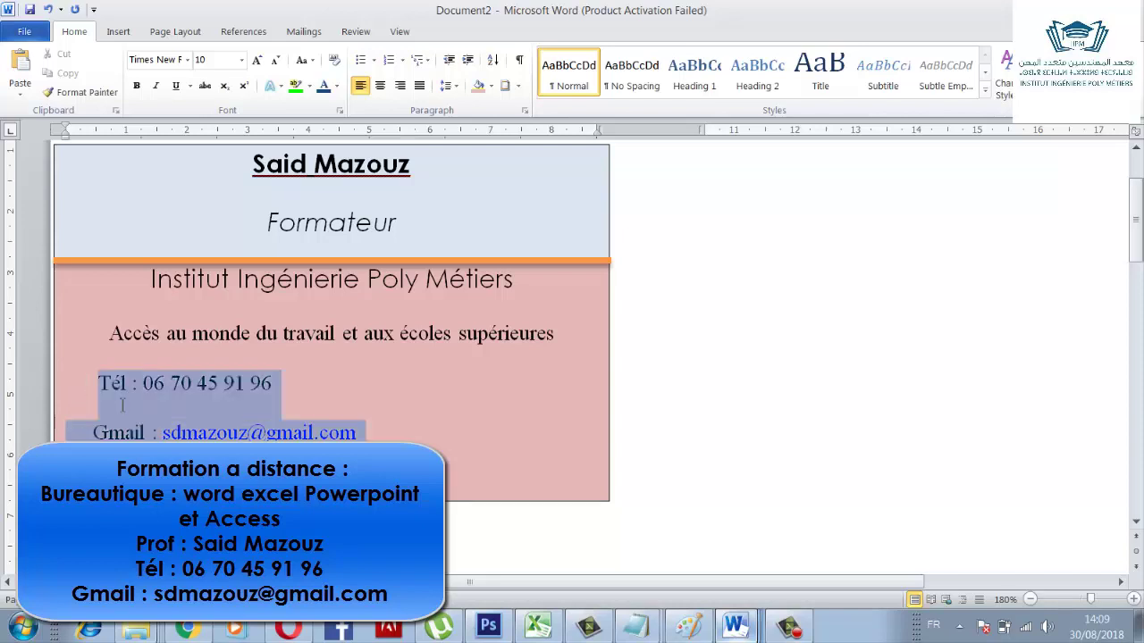
click(380, 85)
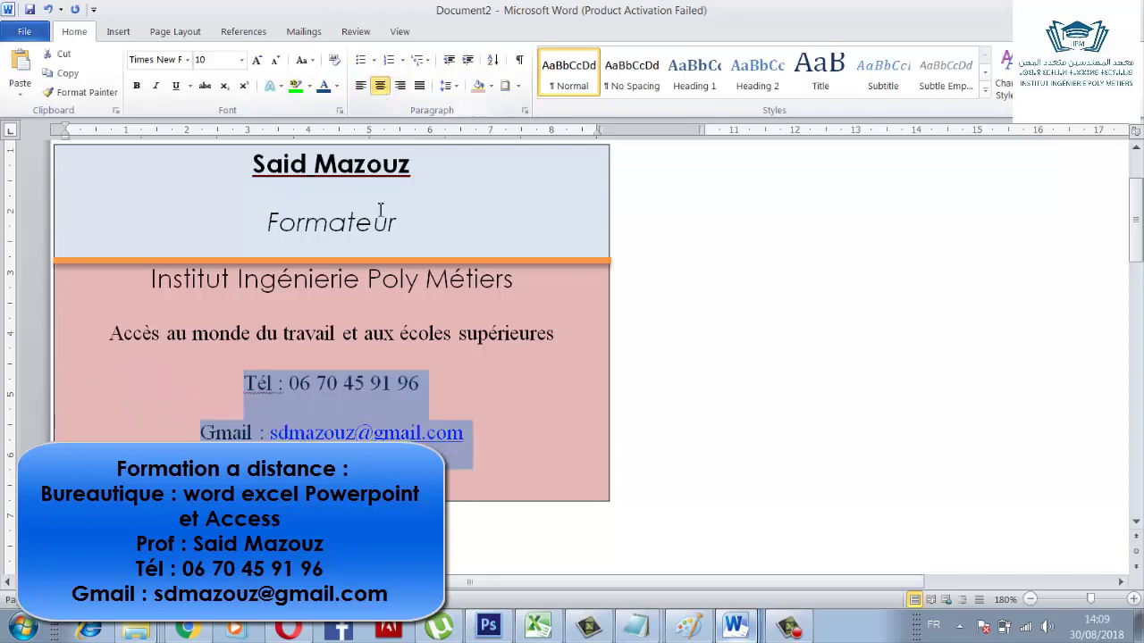
click(243, 383)
Insert WhatsApp-icon.png from the Desktop's Travaux Said folder into the card.
click(117, 32)
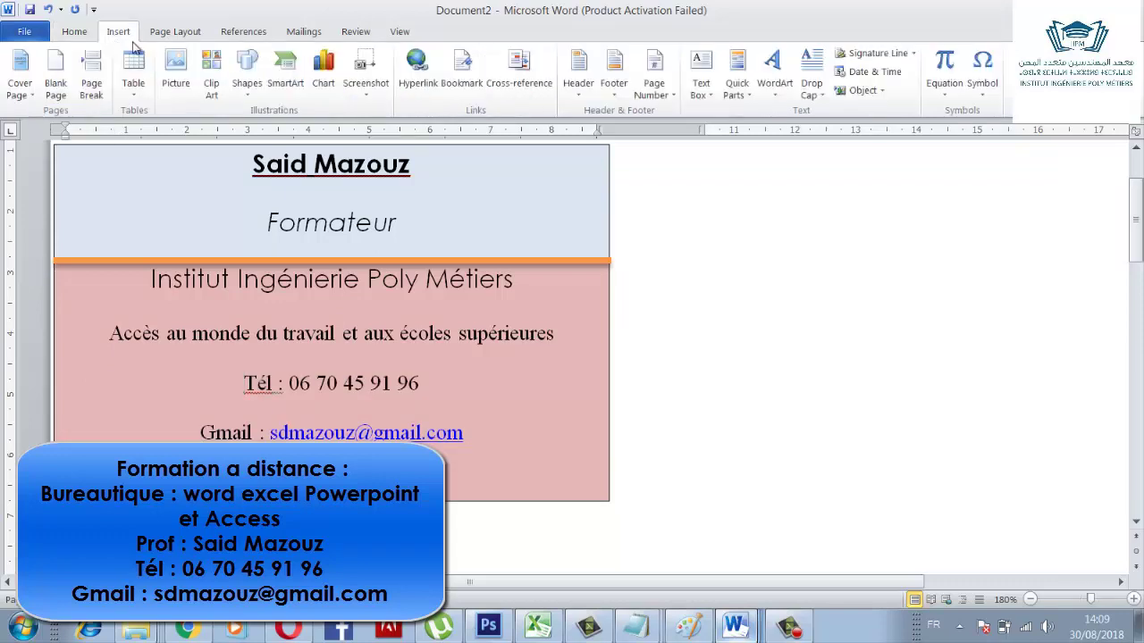
click(175, 69)
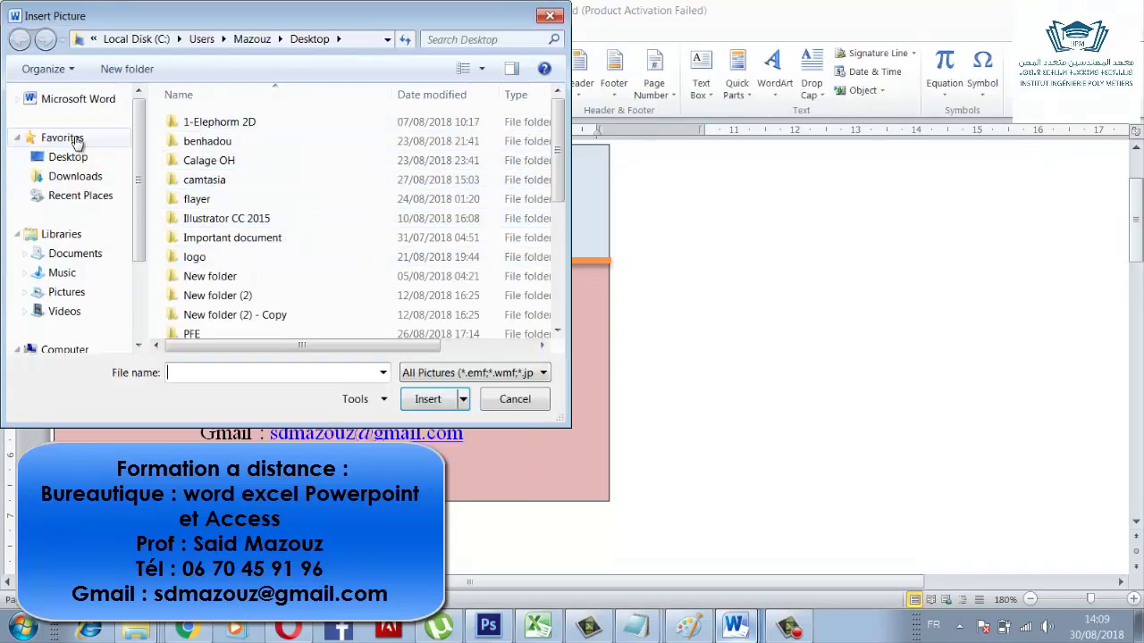
mouse_move(76, 214)
click(68, 157)
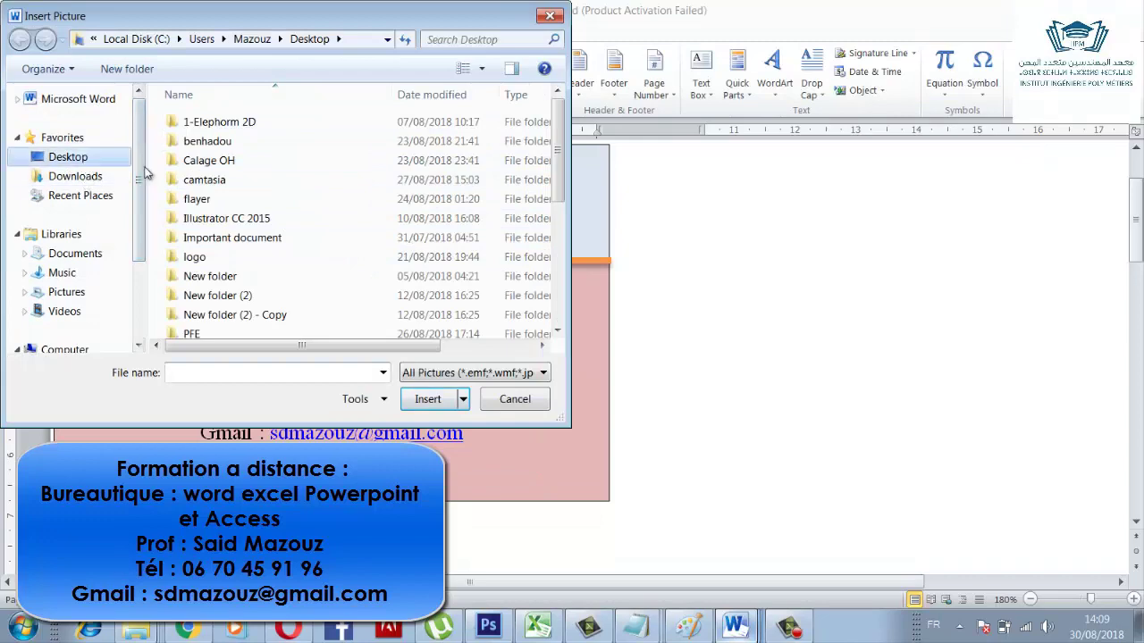
drag(558, 112, 559, 259)
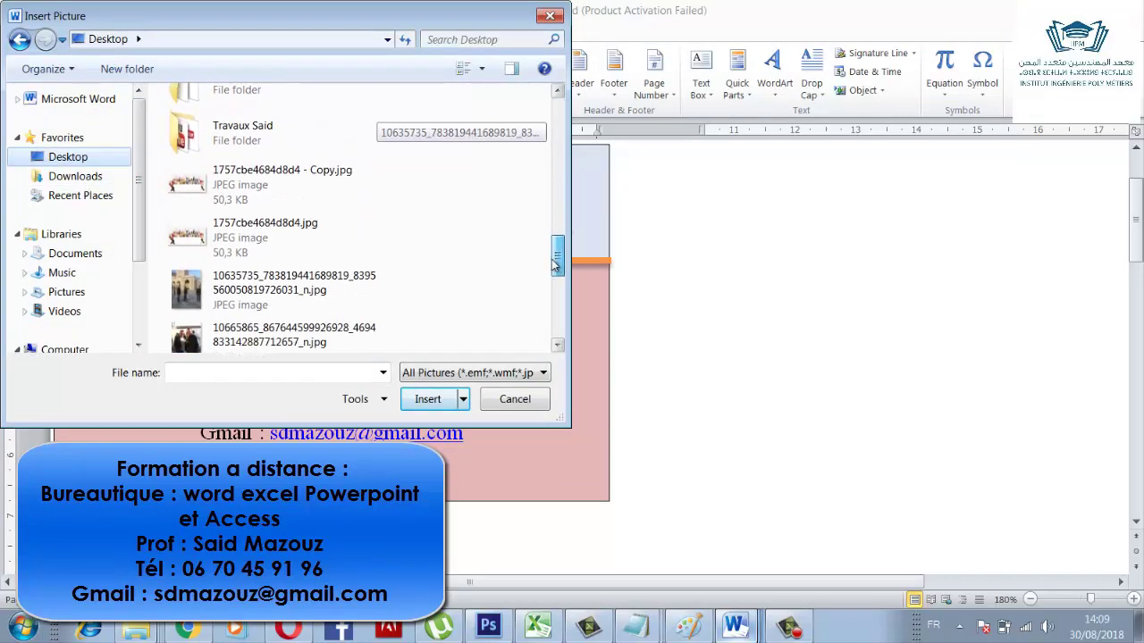
double_click(215, 136)
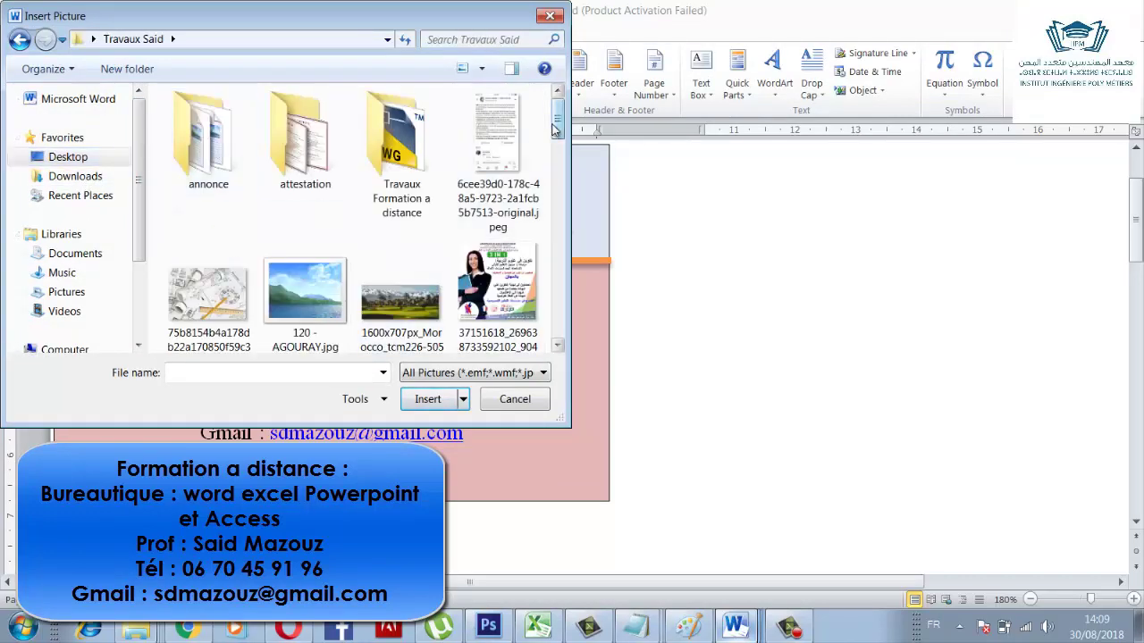
drag(557, 121, 552, 291)
click(401, 299)
click(427, 398)
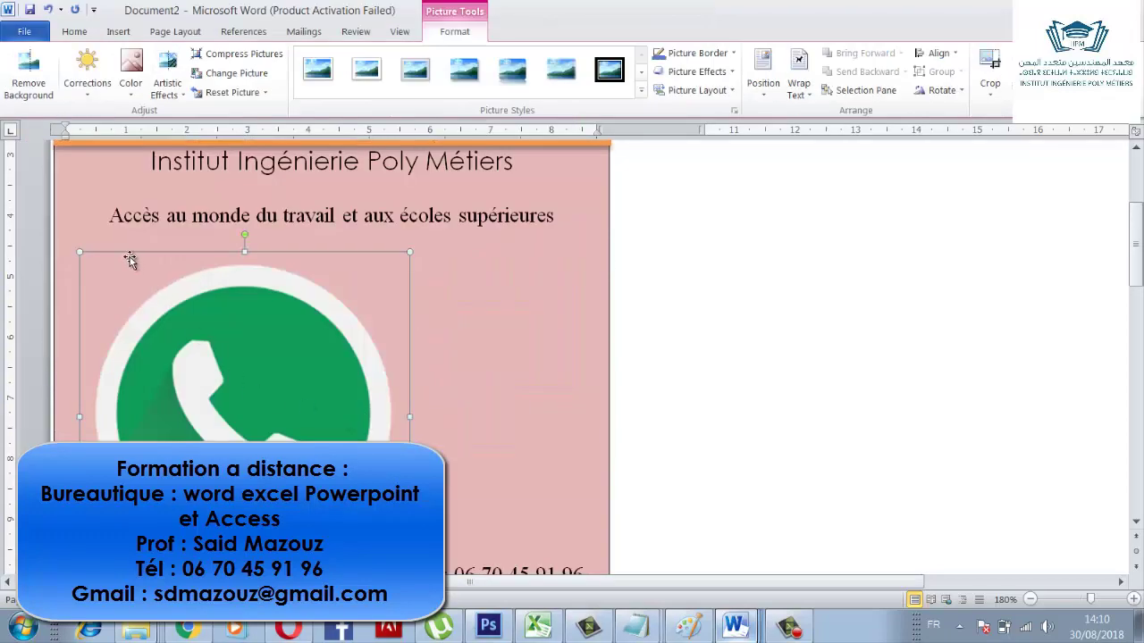
Shrink the WhatsApp picture to line-height size in front of the Tél line.
drag(80, 251, 213, 436)
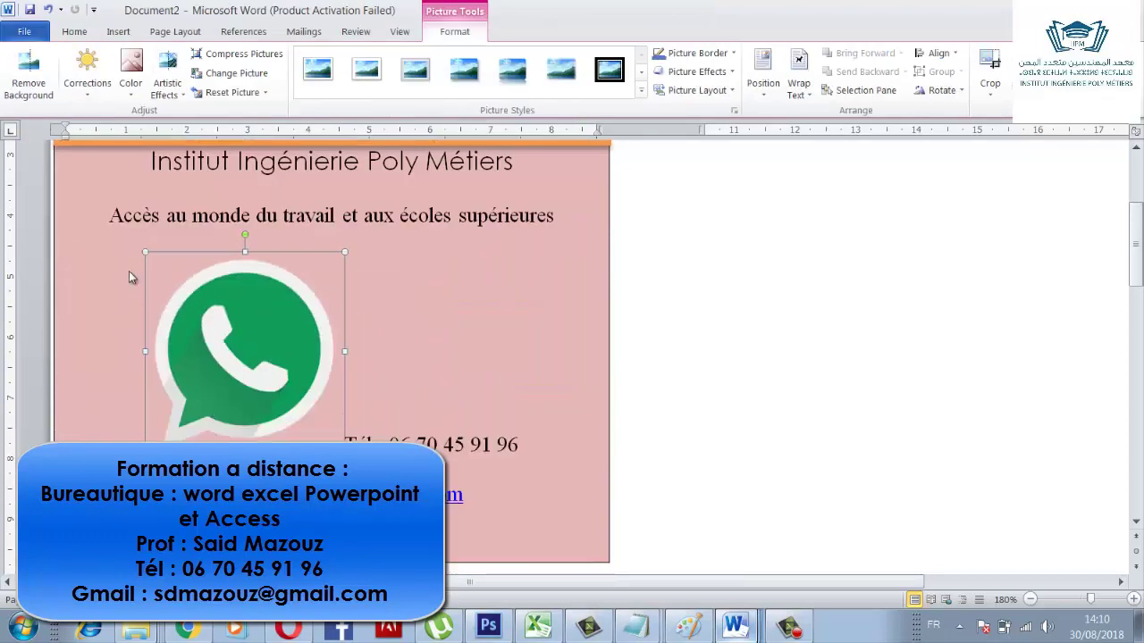
mouse_move(145, 252)
mouse_down()
mouse_move(216, 413)
mouse_move(176, 325)
mouse_up()
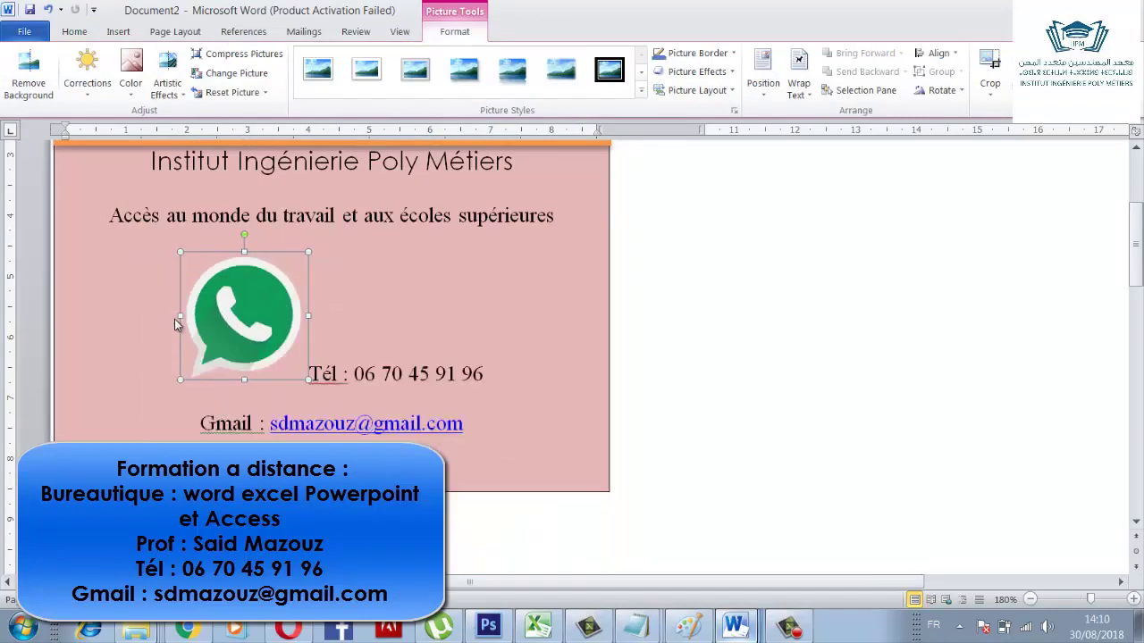
drag(178, 254, 230, 372)
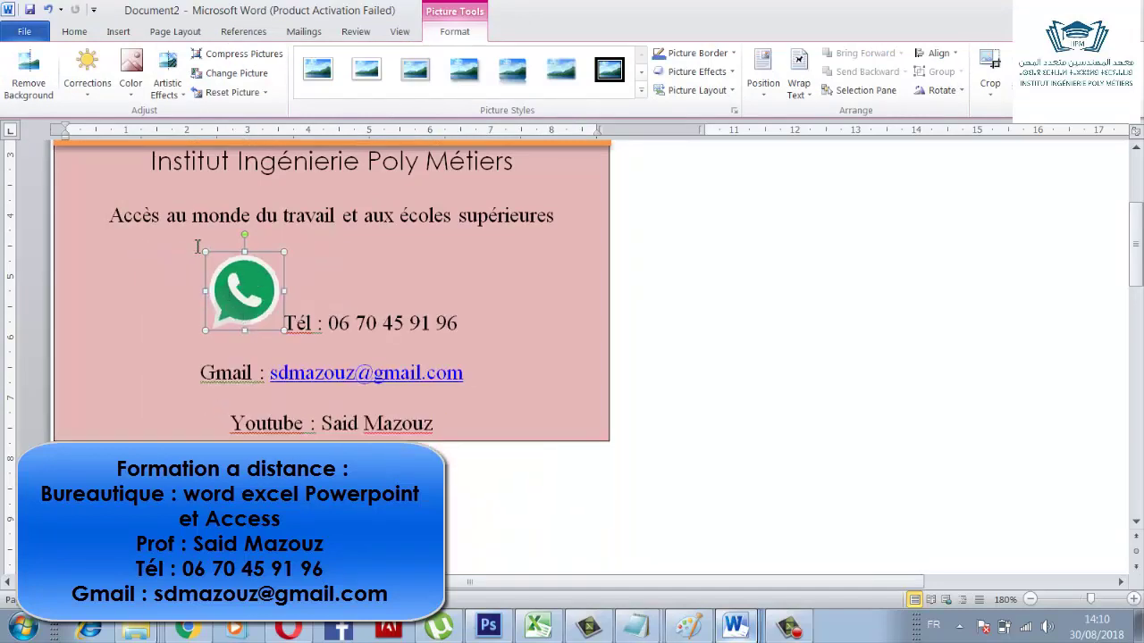
mouse_move(227, 323)
mouse_down()
mouse_move(224, 277)
mouse_move(241, 285)
mouse_up()
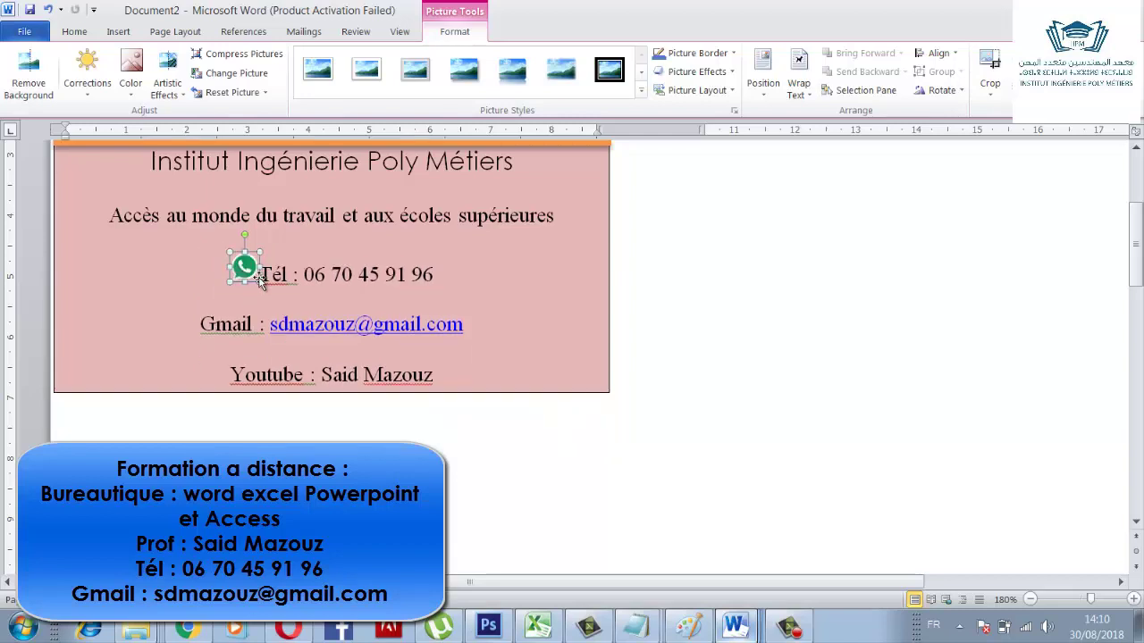
click(259, 278)
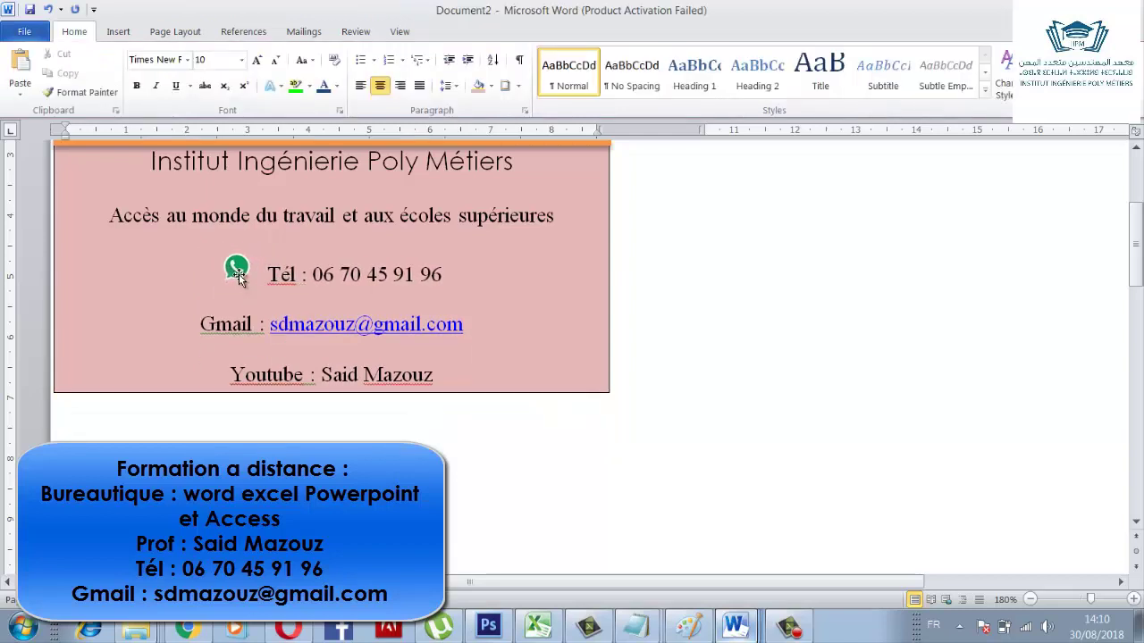
Shrink the WhatsApp icon slightly more so it fits the phone line.
click(239, 277)
drag(250, 281, 249, 275)
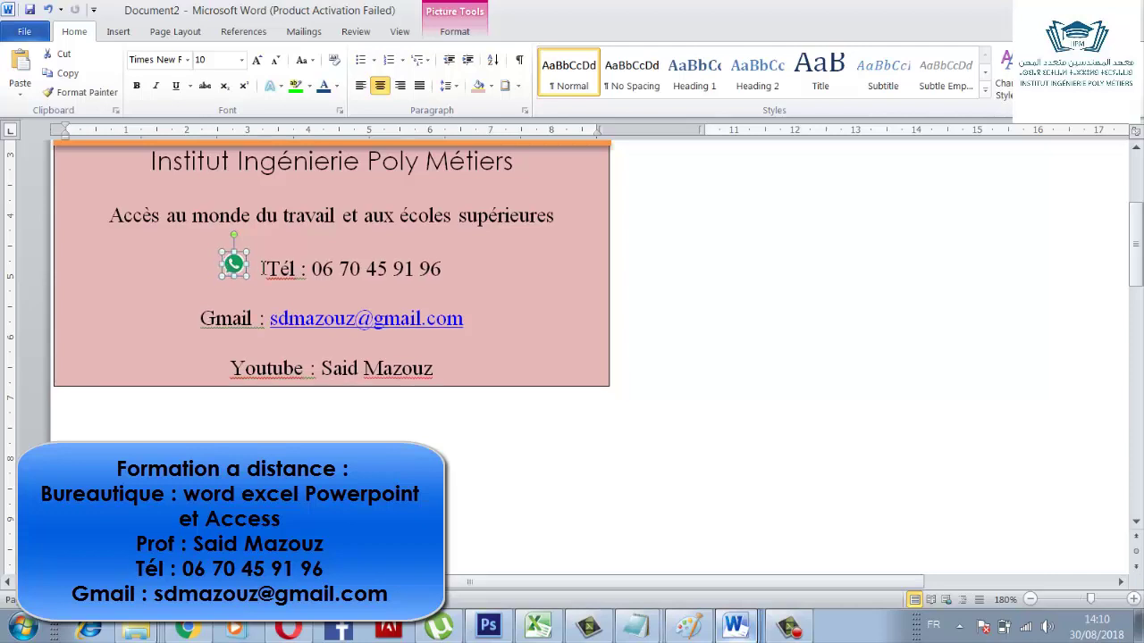
click(262, 268)
scroll(282, 304, up, 2)
scroll(273, 430, down, 2)
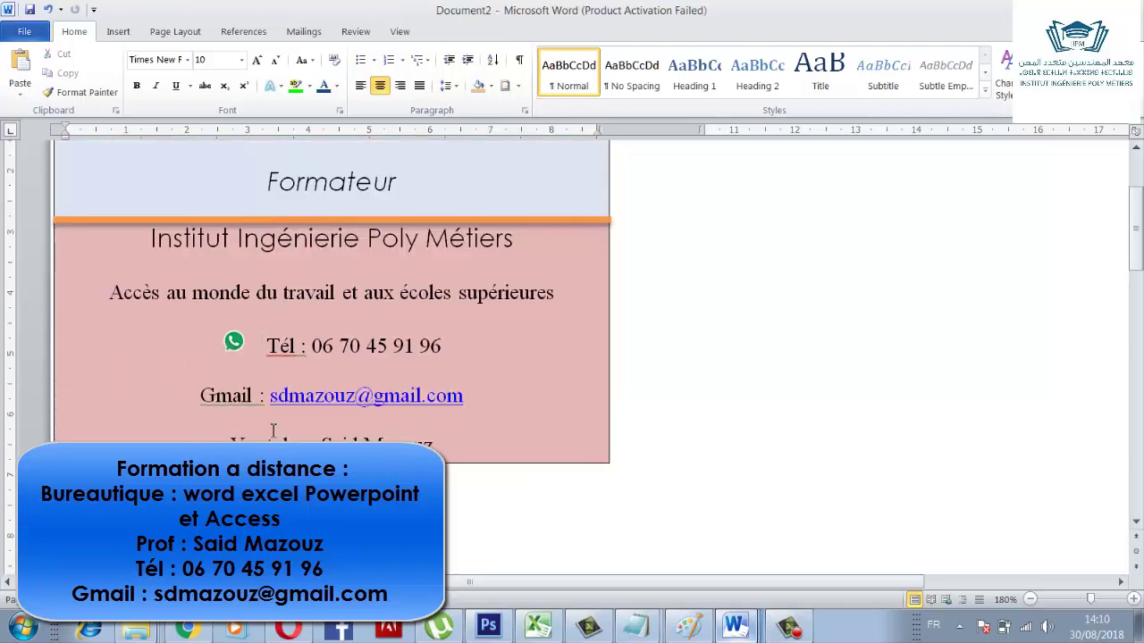
Correct the labels to Gmail: and YouTube:, and ignore the flagged surname.
right_click(229, 397)
click(311, 202)
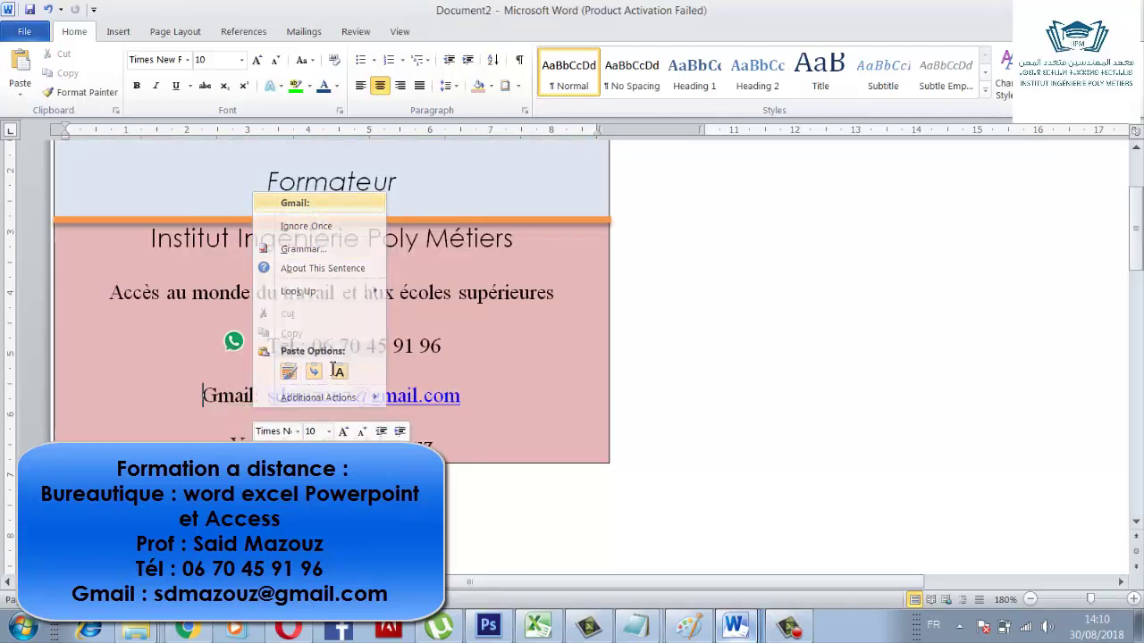
right_click(284, 441)
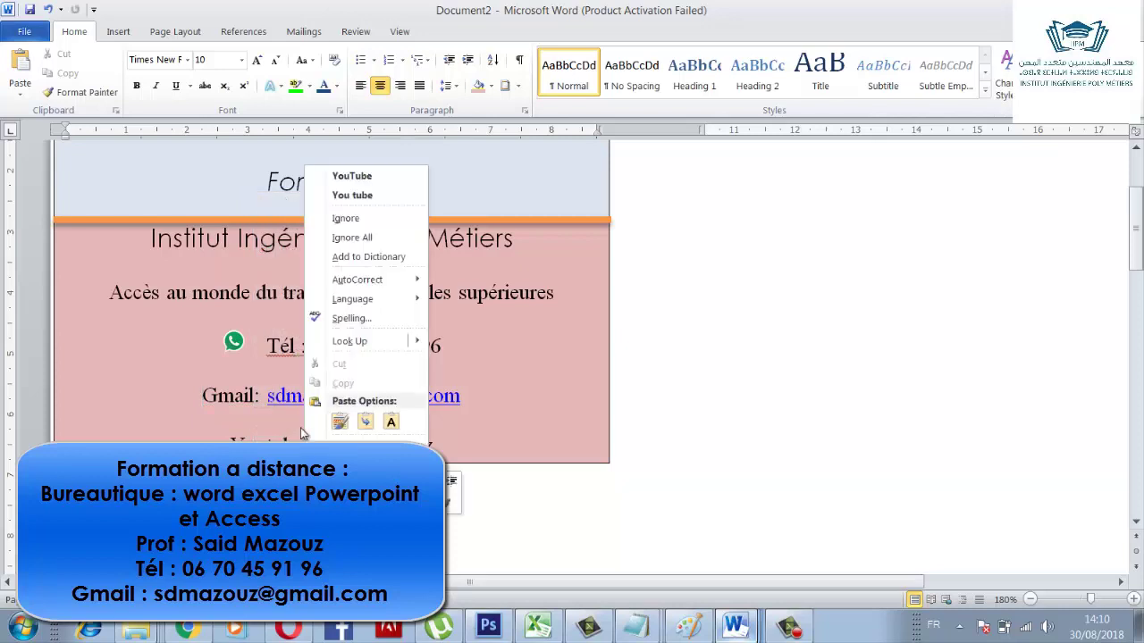
click(362, 178)
right_click(436, 446)
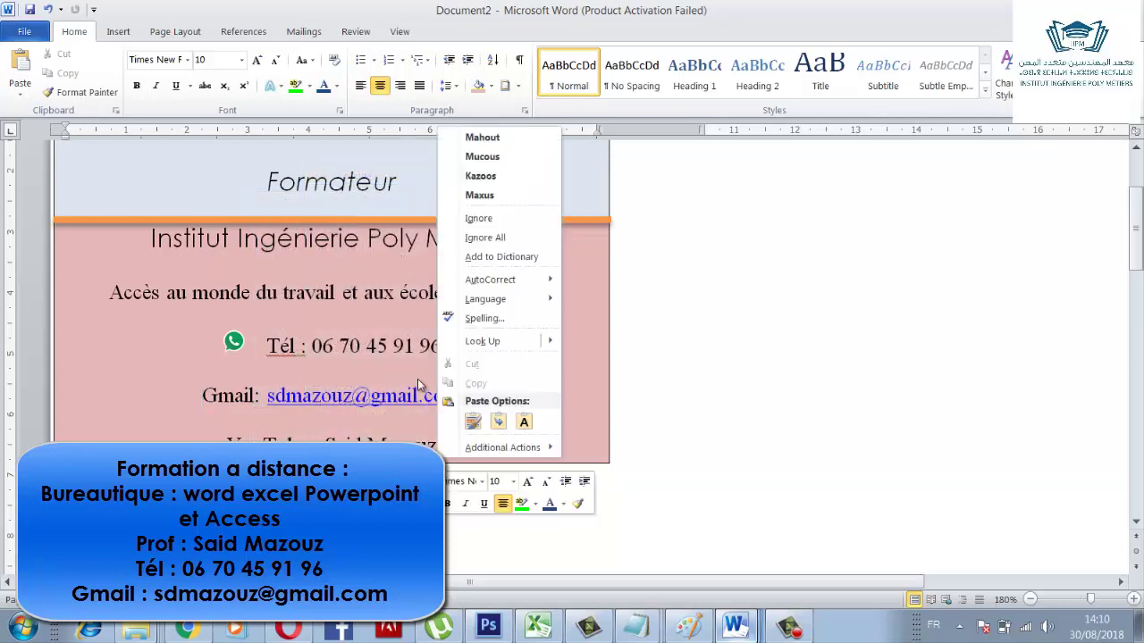
click(500, 219)
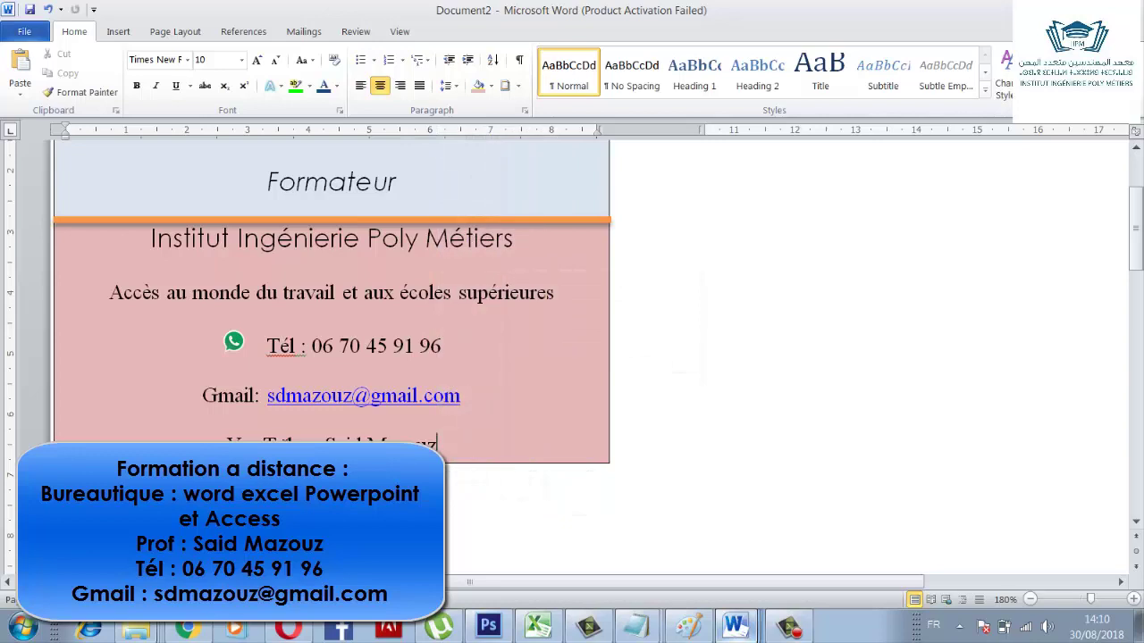
right_click(309, 446)
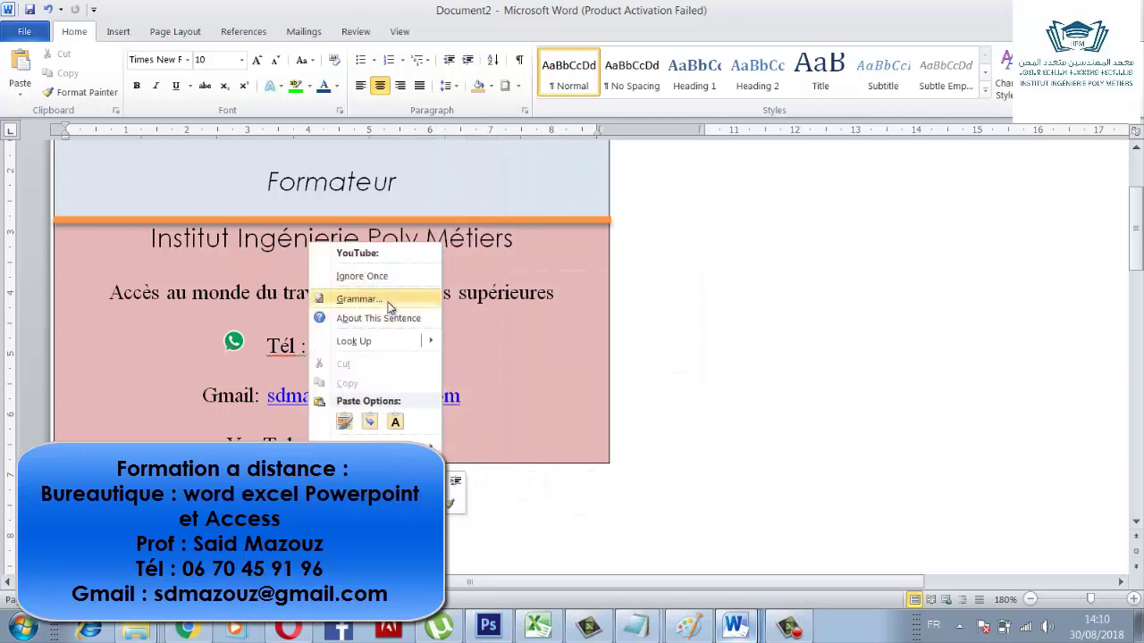
click(358, 253)
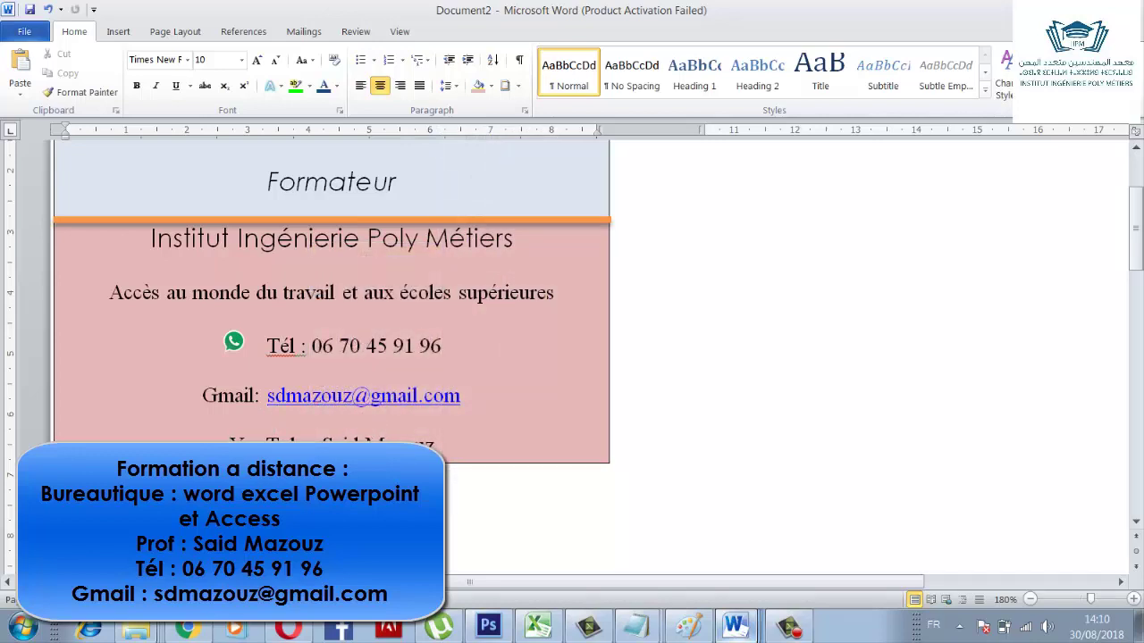
scroll(193, 429, up, 1)
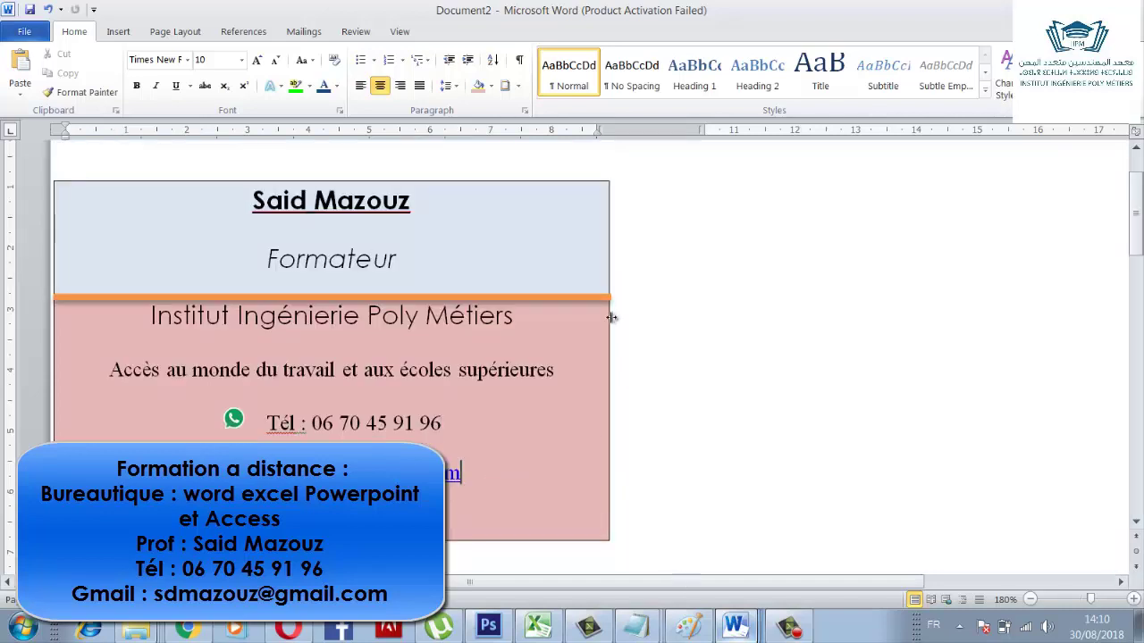
Insert the gmail.png picture into the card.
click(790, 626)
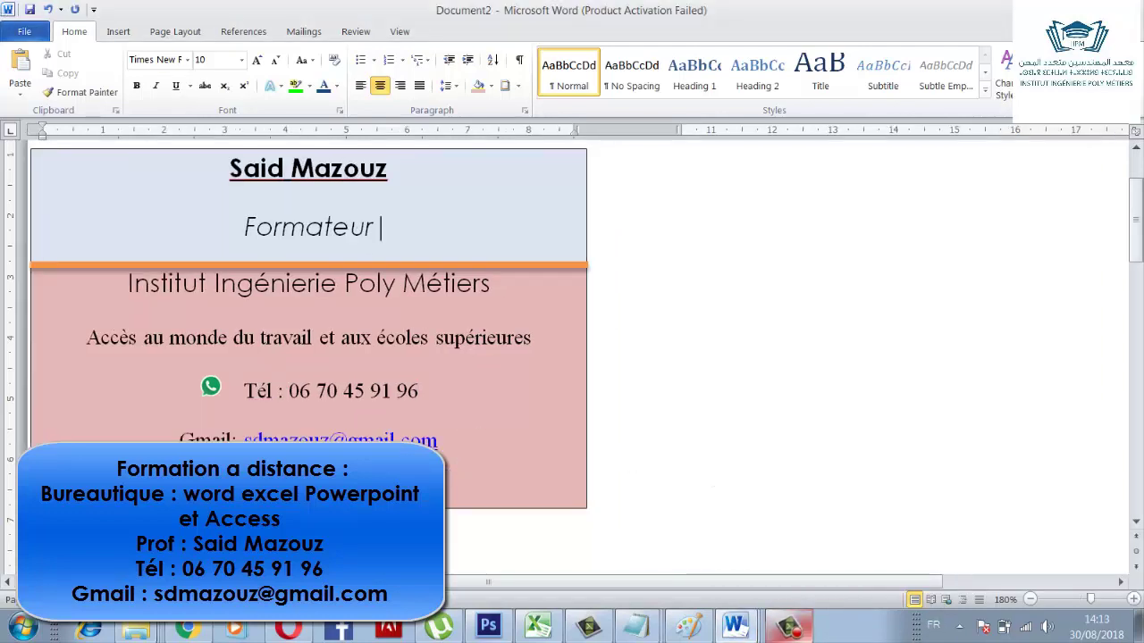
click(118, 31)
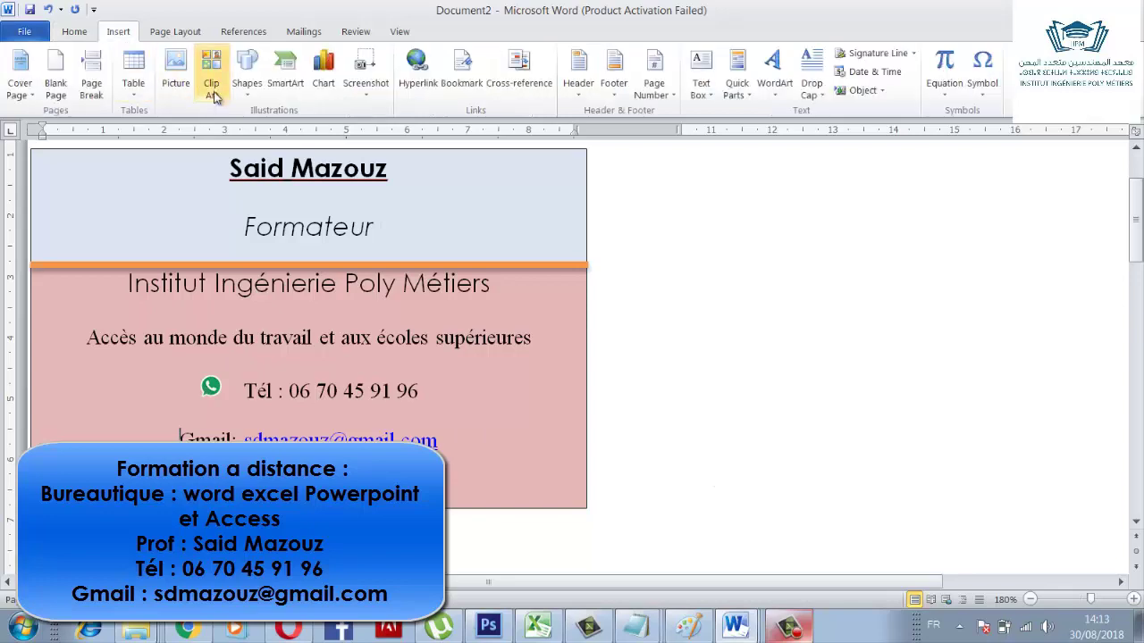
click(176, 83)
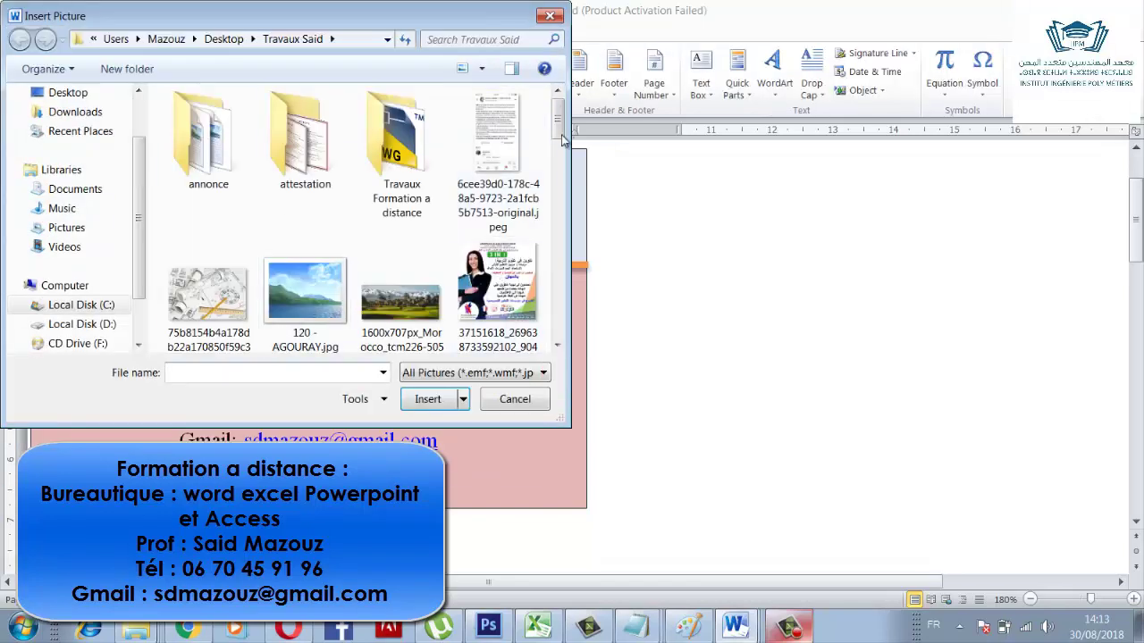
drag(558, 121, 560, 264)
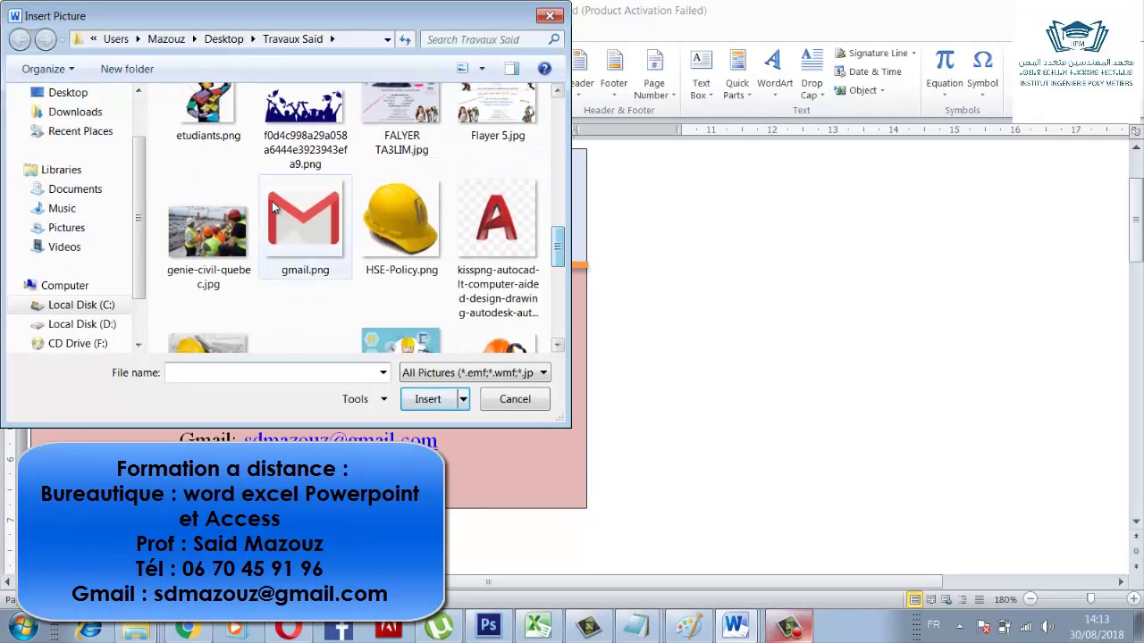
click(304, 205)
click(427, 398)
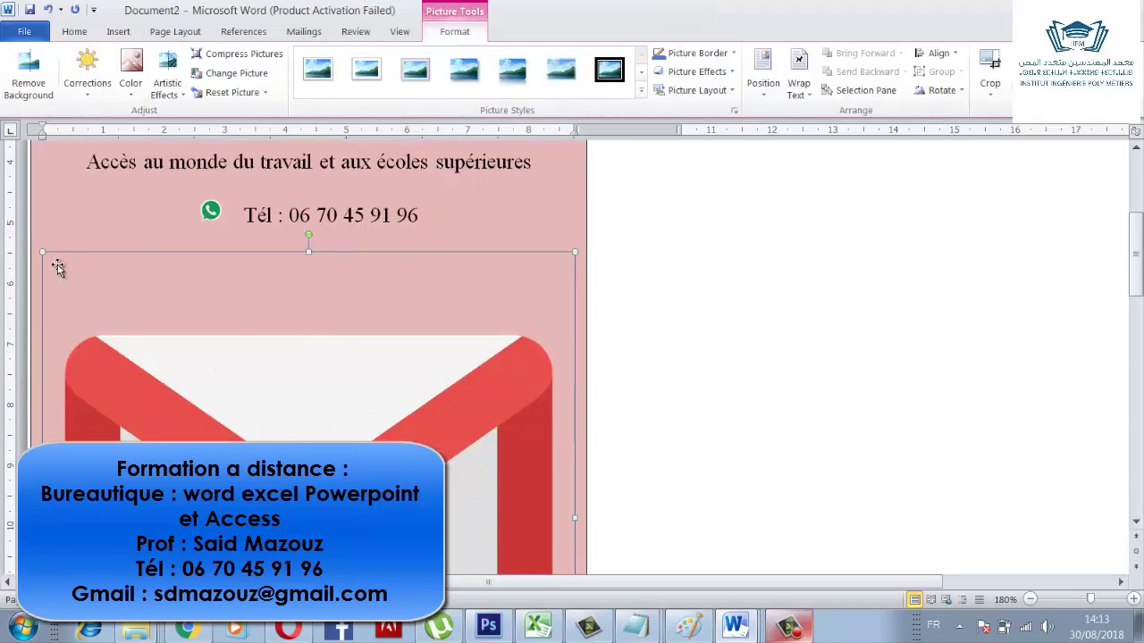
Shrink the Gmail picture to line-height size in front of the Gmail line.
mouse_move(42, 252)
mouse_down()
mouse_move(74, 286)
mouse_move(112, 276)
mouse_move(262, 402)
mouse_up()
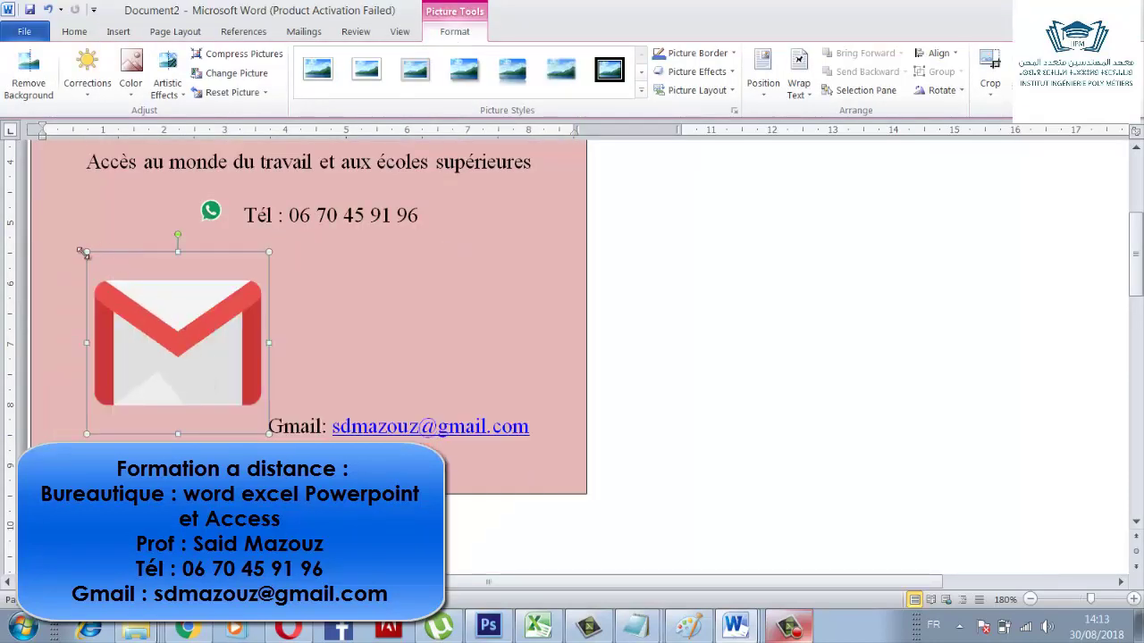
drag(84, 251, 174, 401)
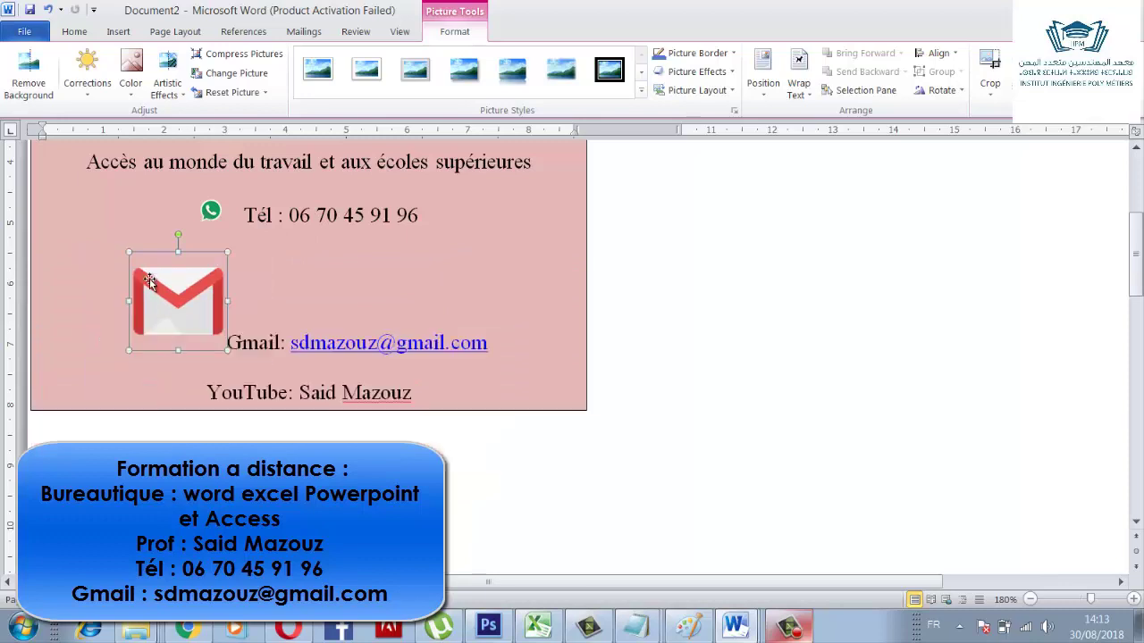
drag(129, 252, 178, 341)
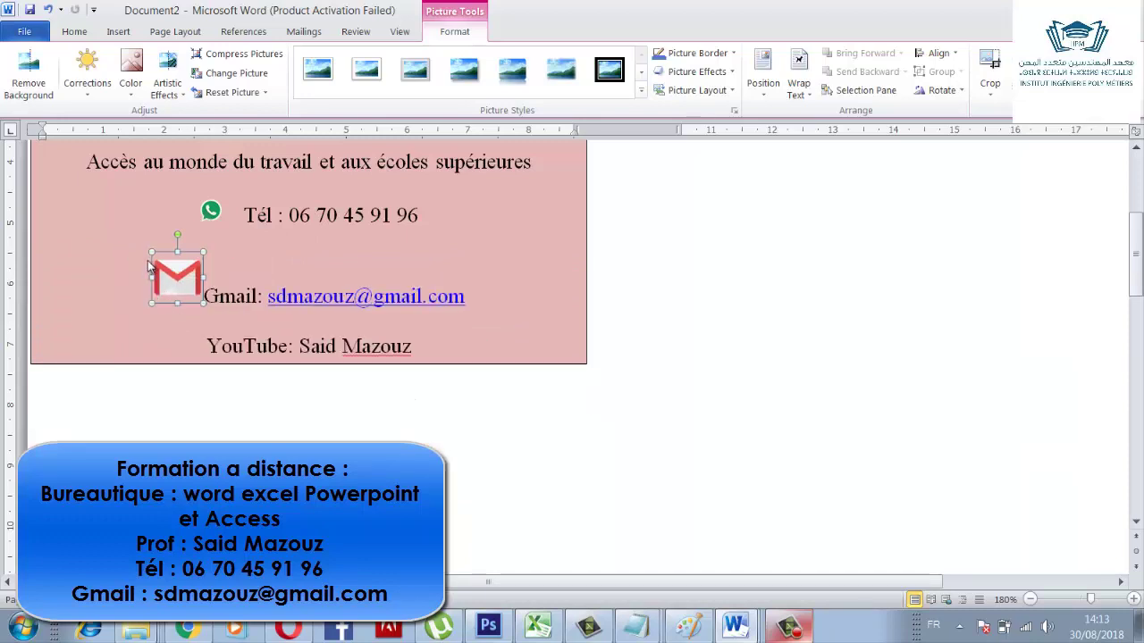
drag(150, 250, 170, 270)
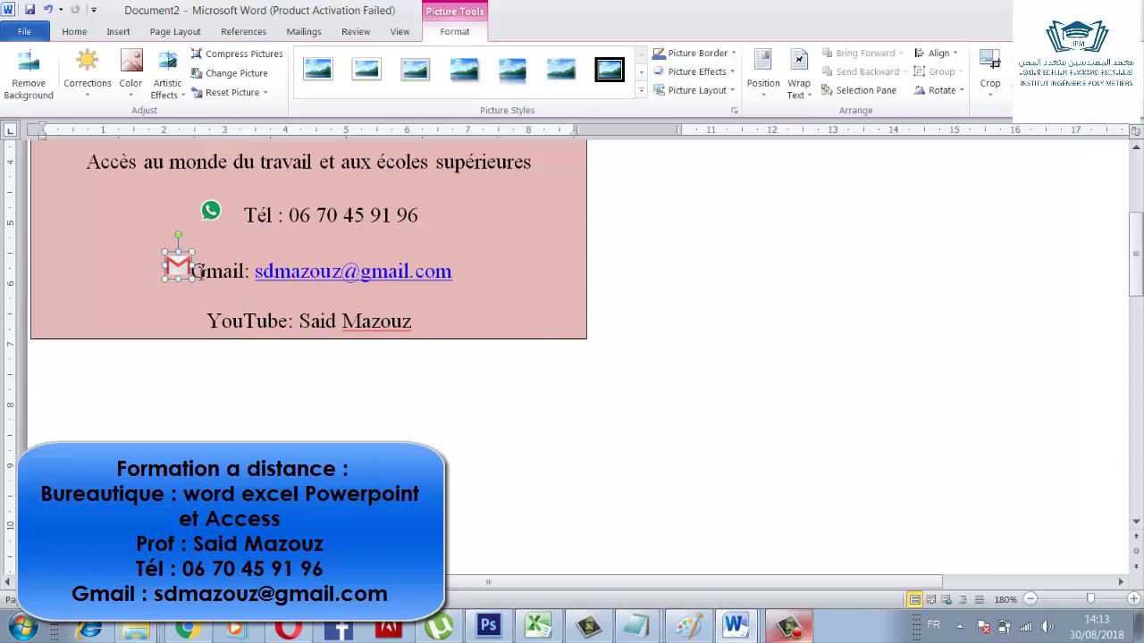
click(195, 283)
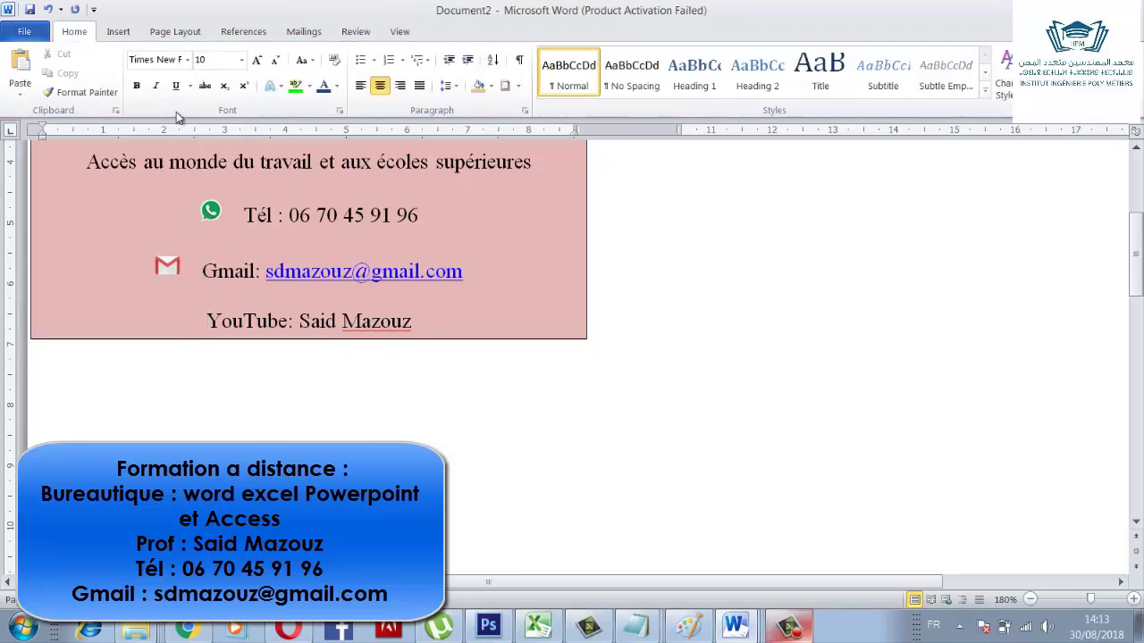
Insert the YouTube image into the card.
click(118, 31)
click(174, 71)
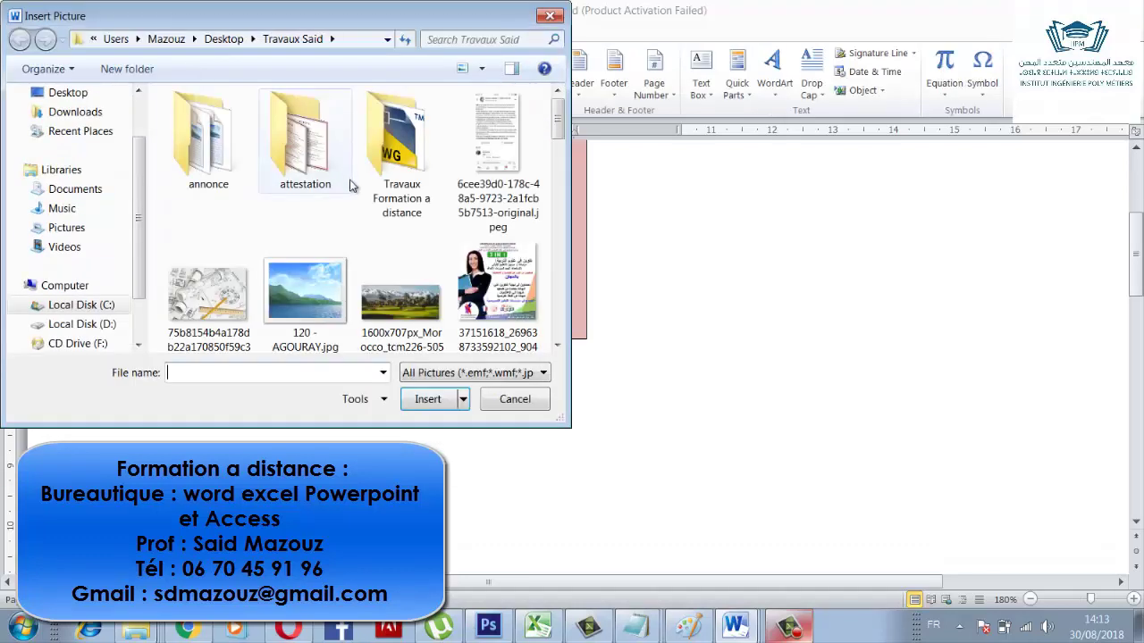
scroll(418, 218, down, 5)
scroll(384, 232, down, 5)
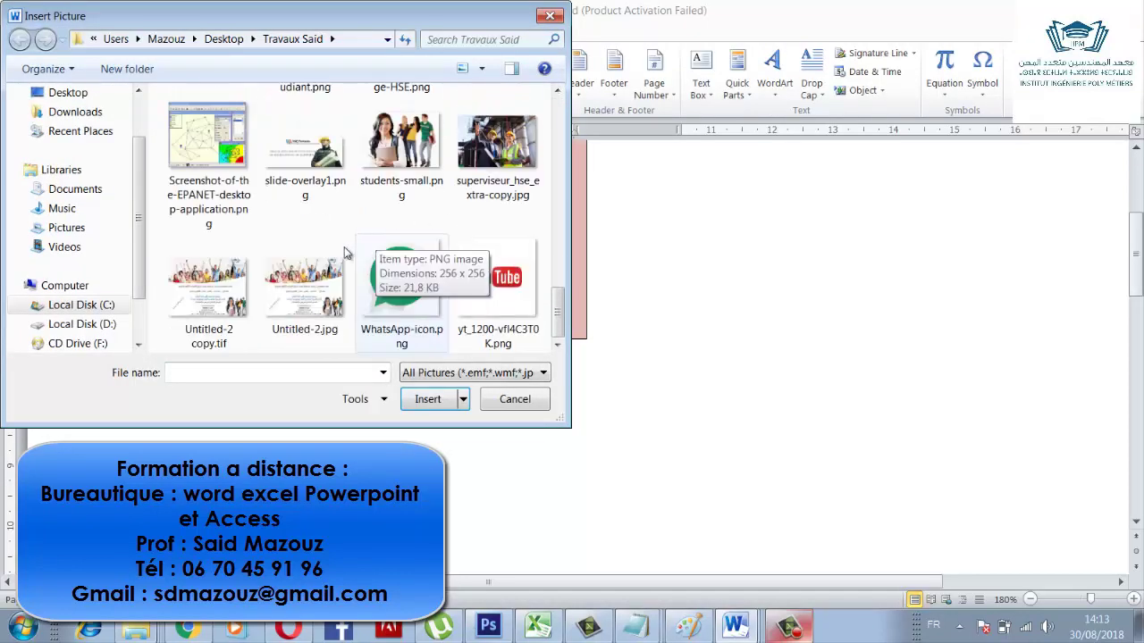
click(497, 285)
click(427, 398)
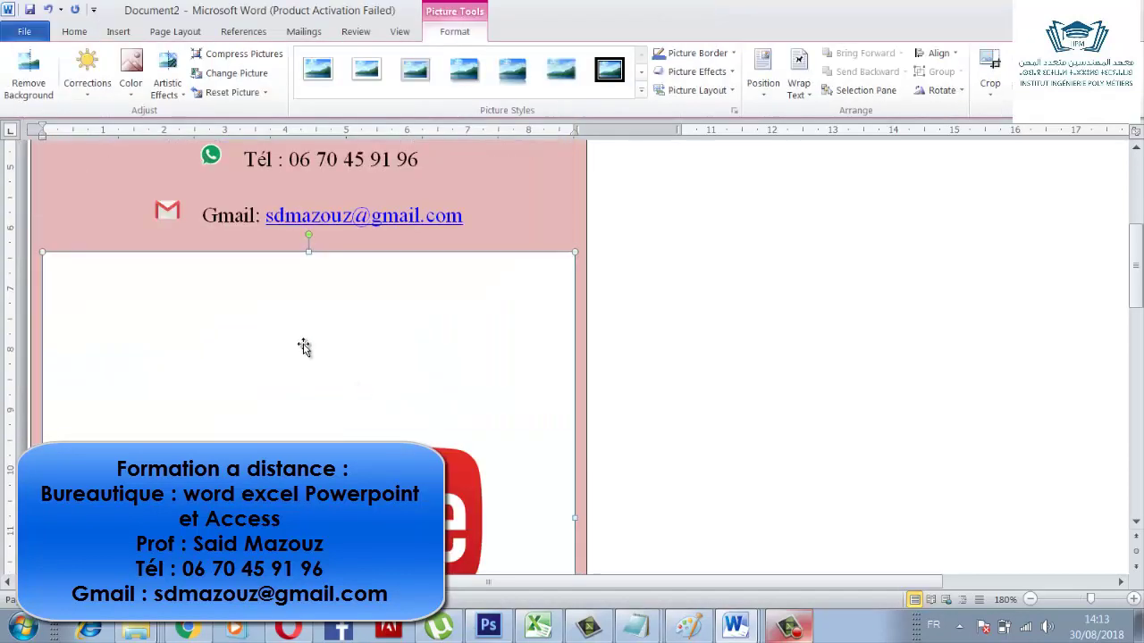
Shrink the YouTube picture to a small icon beside the YouTube line.
drag(42, 253, 246, 455)
drag(79, 253, 138, 310)
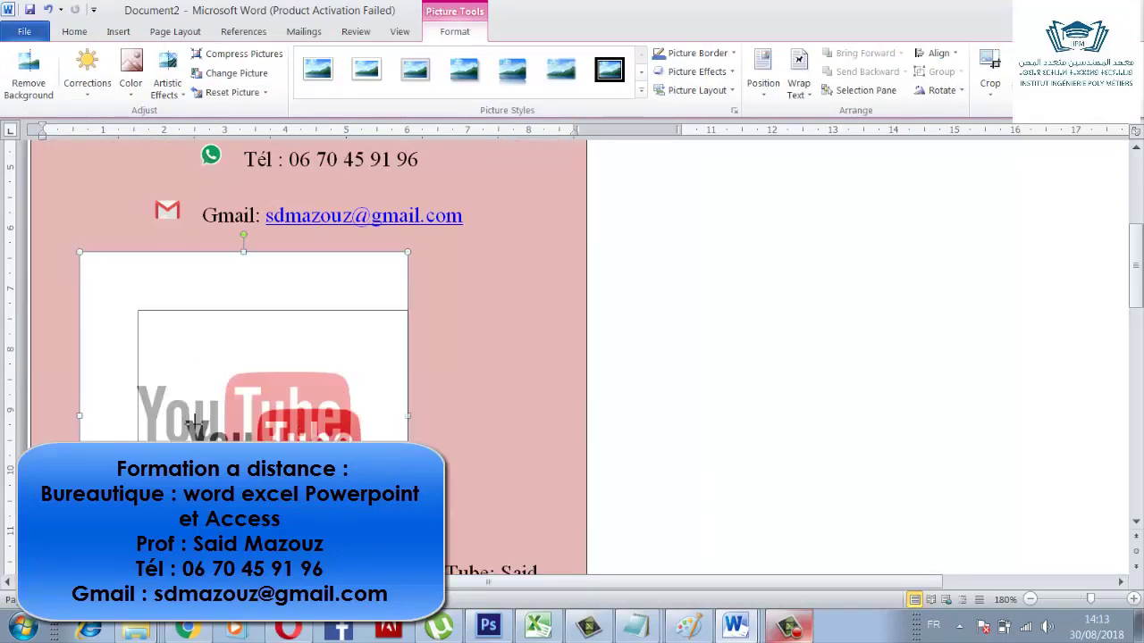
mouse_move(193, 424)
mouse_down()
mouse_move(118, 275)
mouse_move(198, 326)
mouse_up()
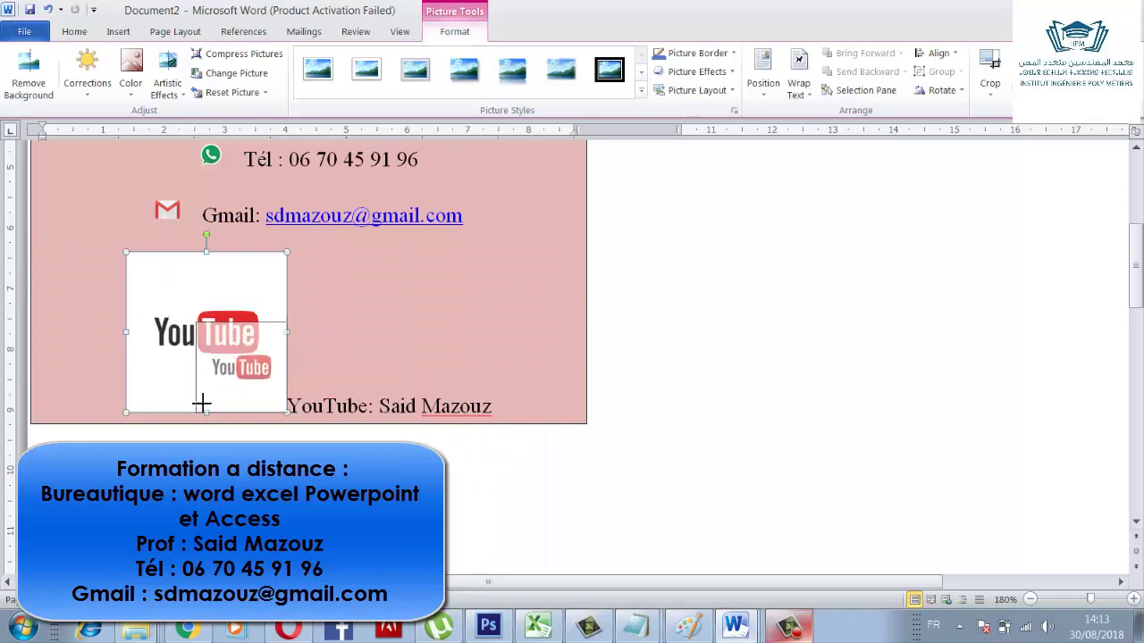
drag(206, 254, 206, 293)
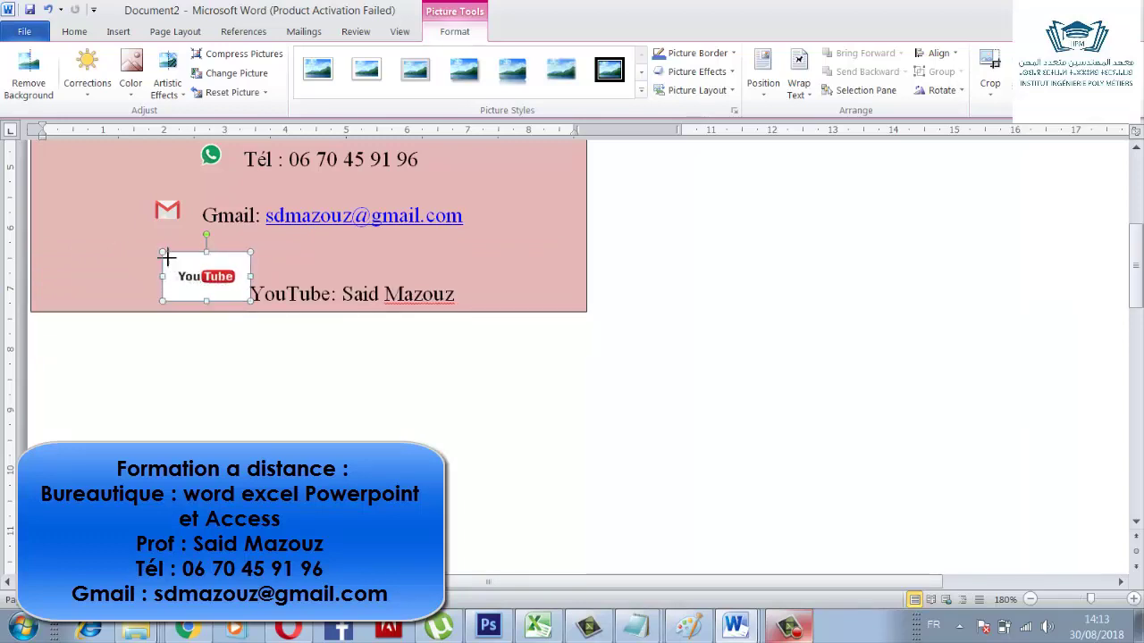
drag(167, 257, 182, 256)
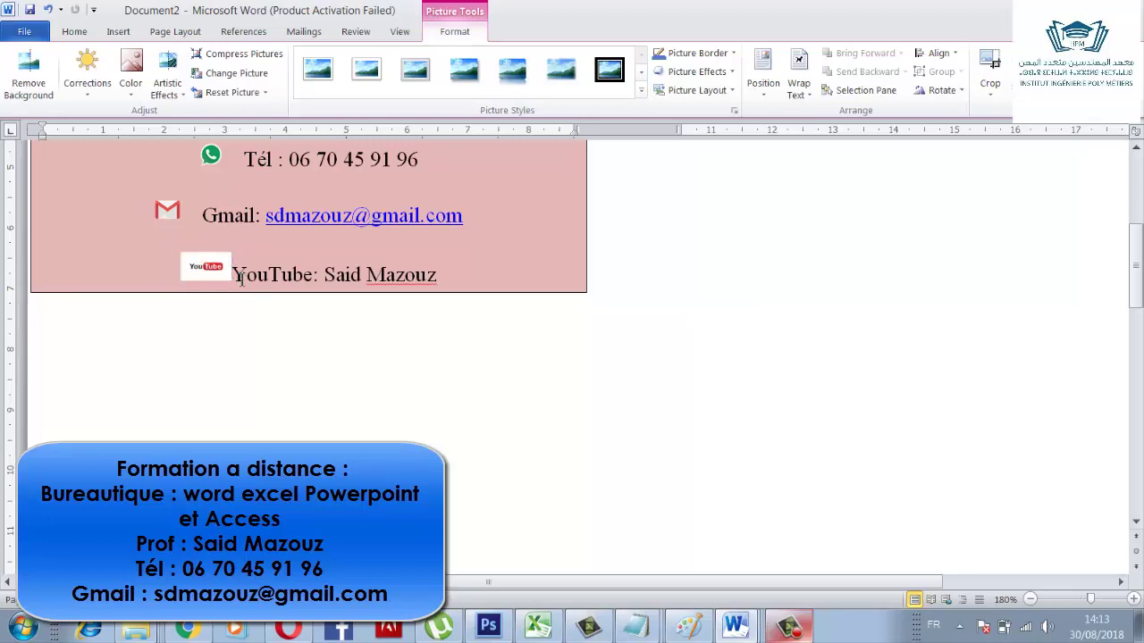
click(240, 278)
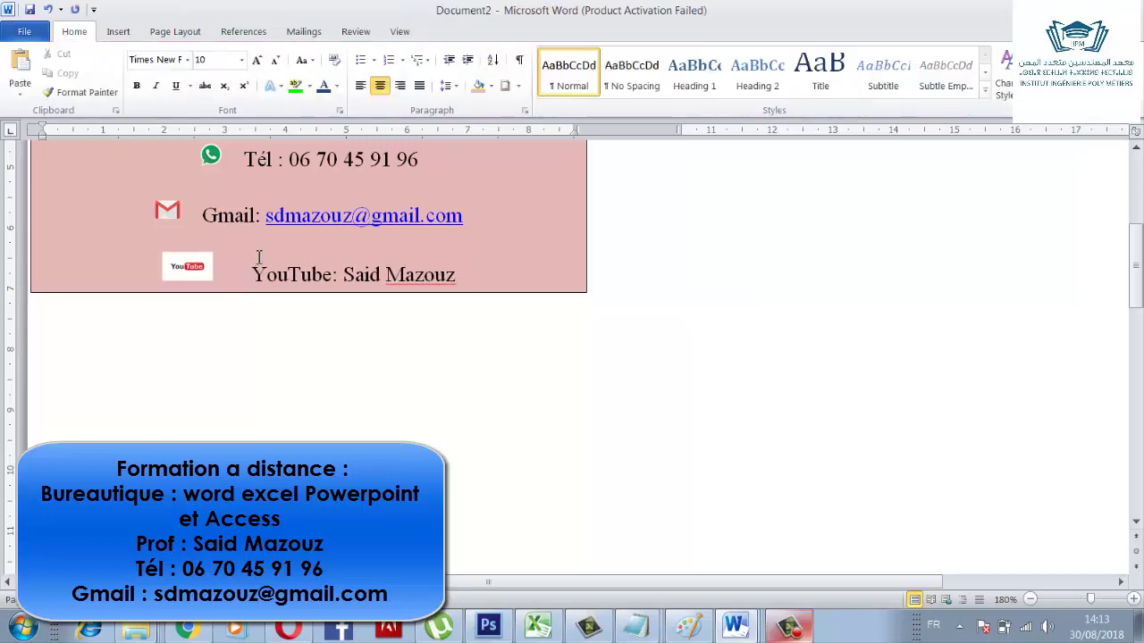
scroll(259, 258, up, 5)
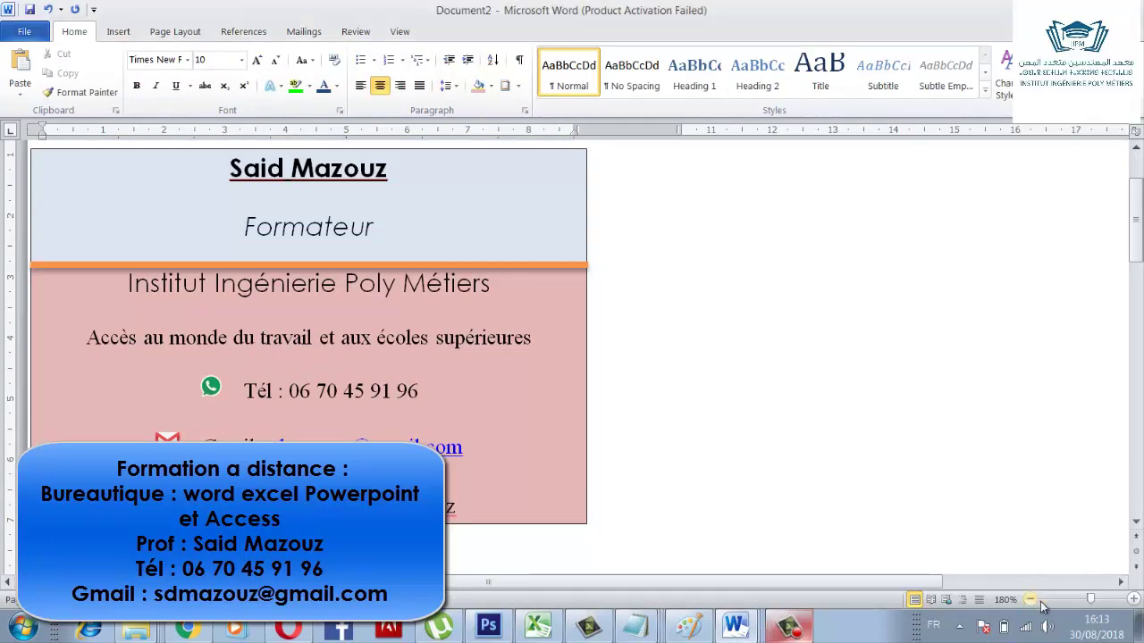
Zoom back out to 100% and select the whole business card table.
drag(1089, 600, 1081, 599)
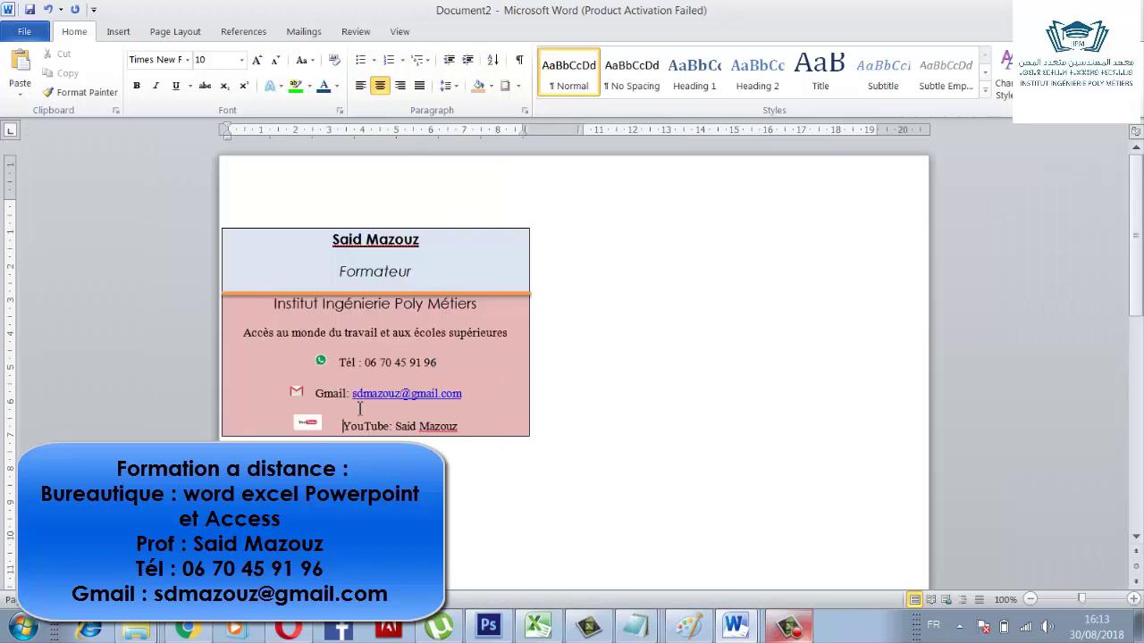
drag(452, 432, 229, 230)
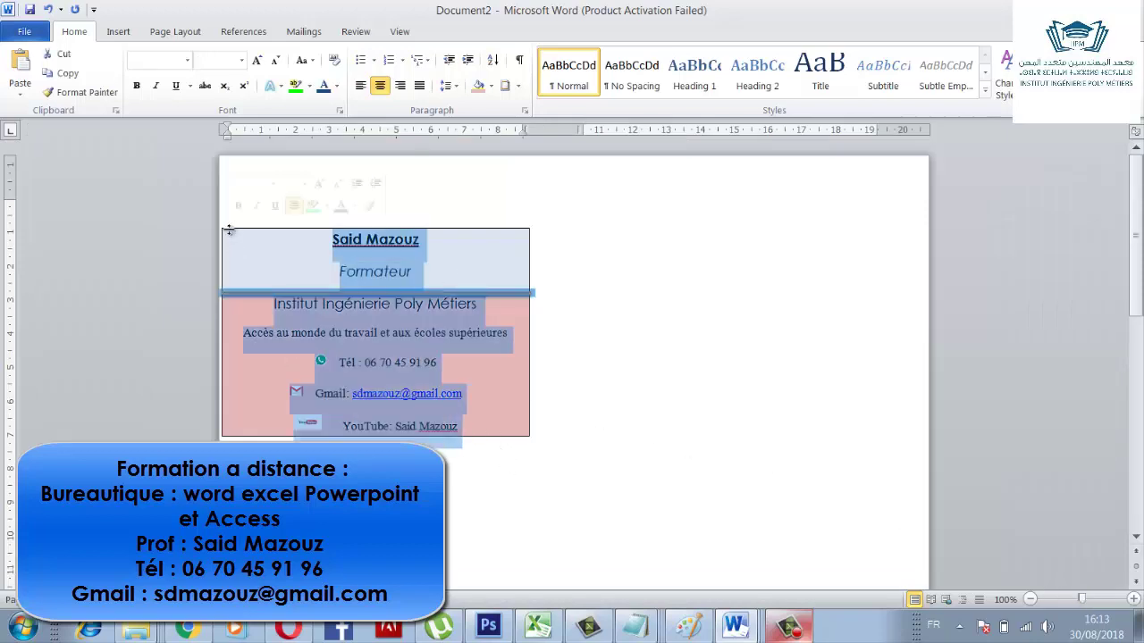
Paste two copies of the card and separate them with a break and a blank line.
click(261, 206)
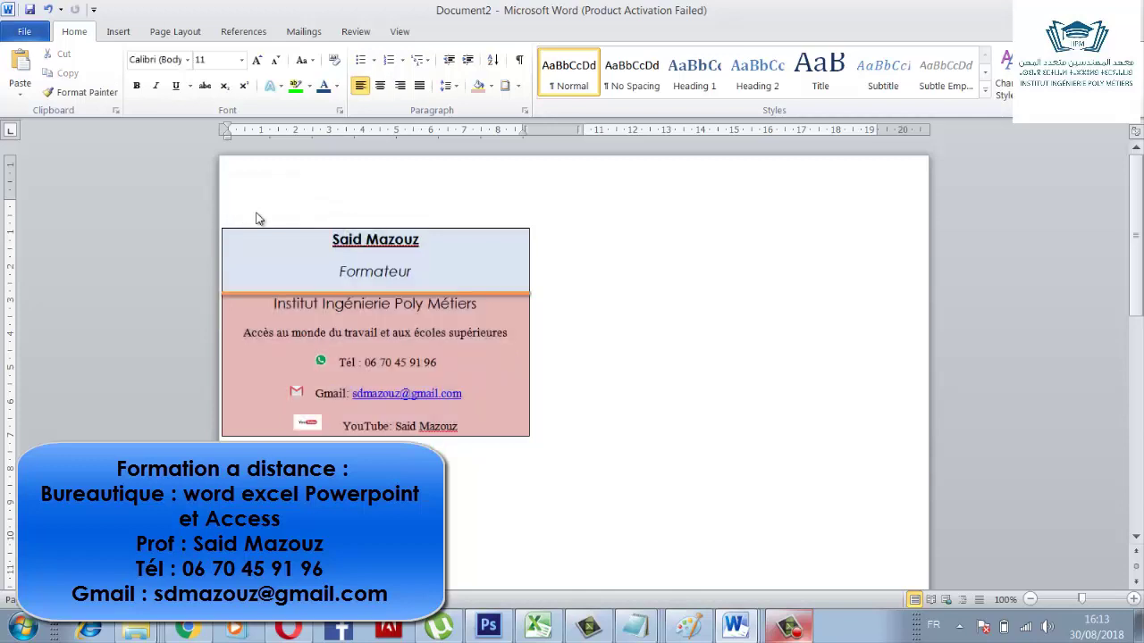
key(ctrl+v)
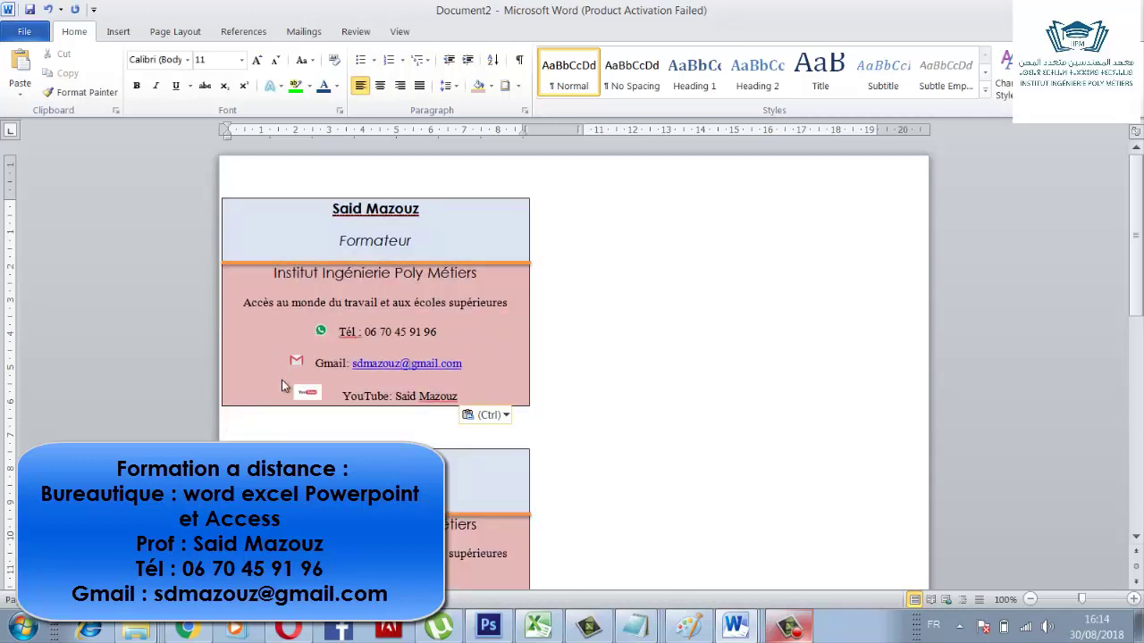
key(ctrl+v)
click(545, 319)
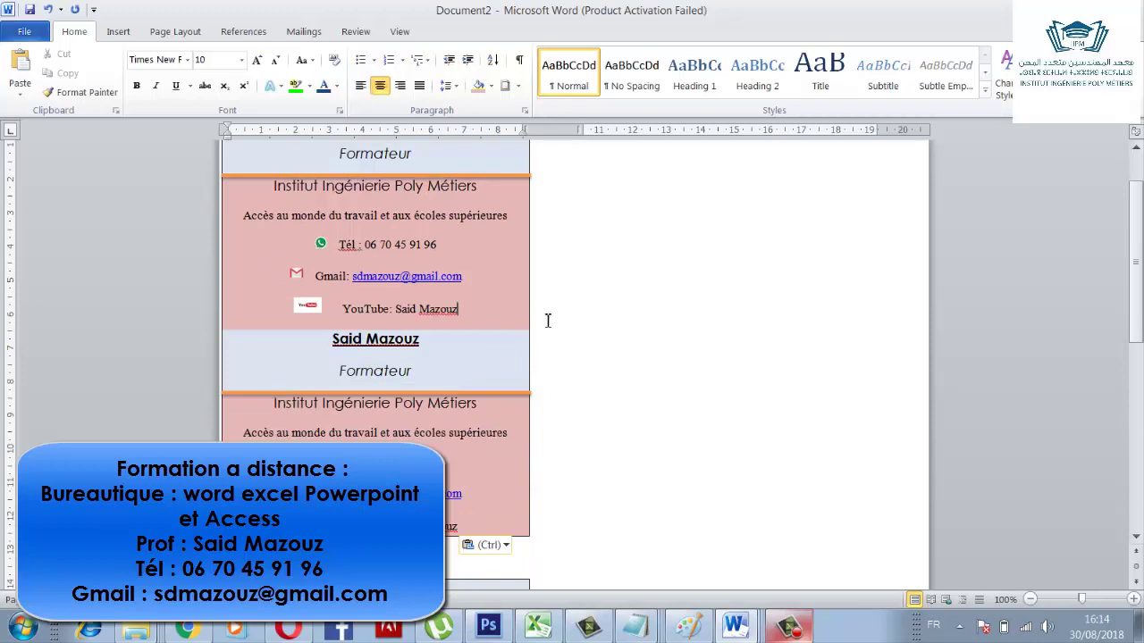
key(ctrl+shift+Return)
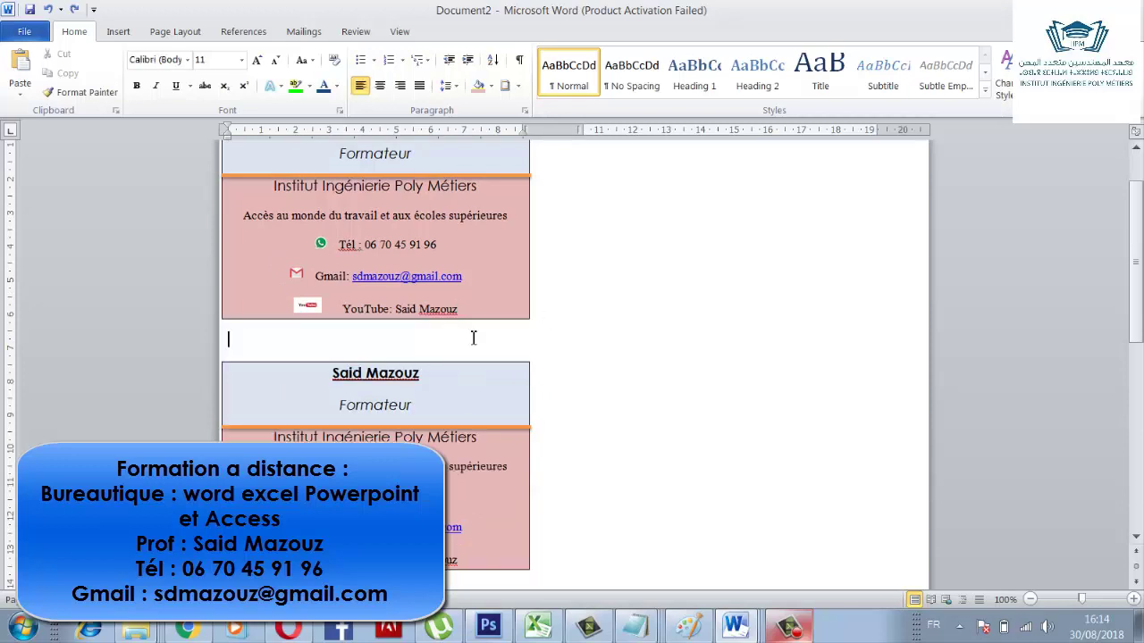
key(Return)
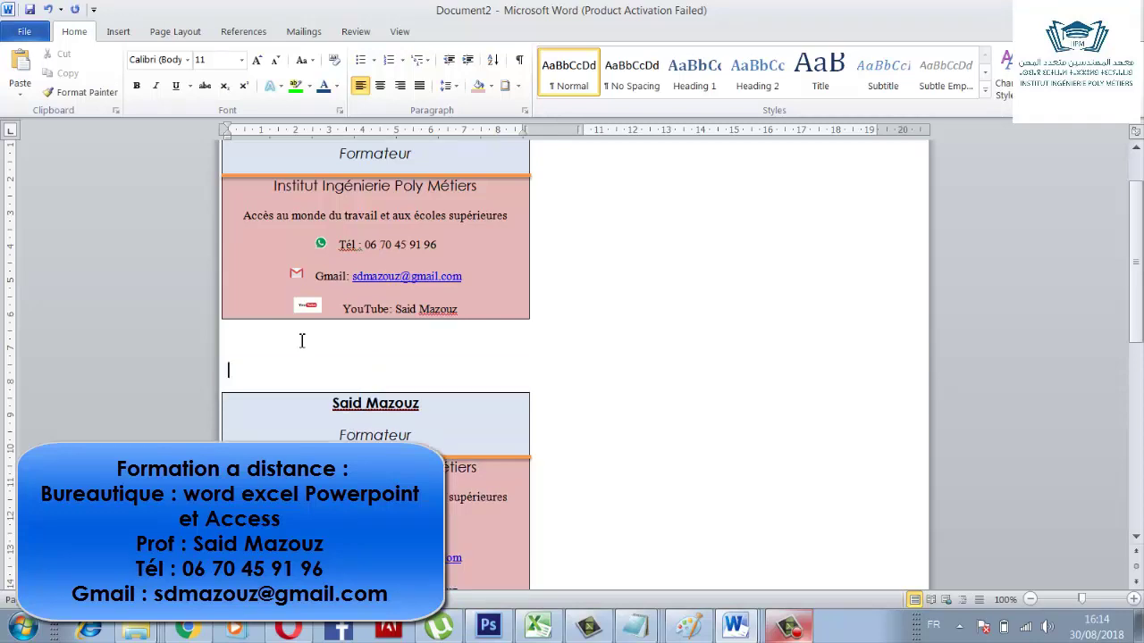
Paste three more card copies, keeping blank lines between the cards.
key(ctrl+v)
key(ctrl+v)
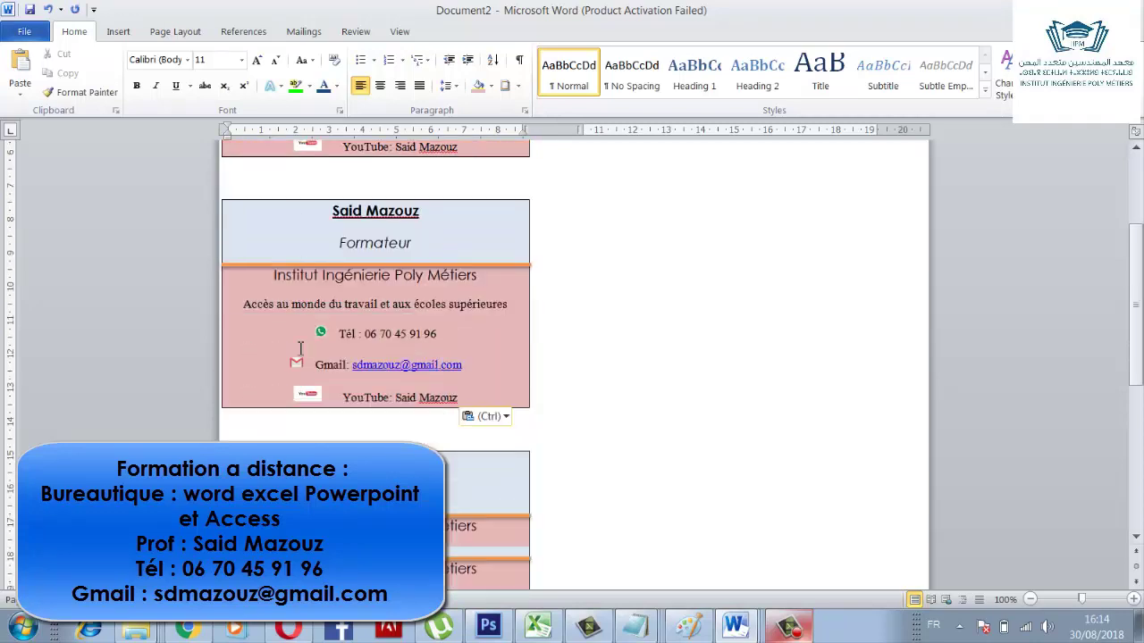
key(ctrl+v)
key(ctrl+v)
key(ctrl+v)
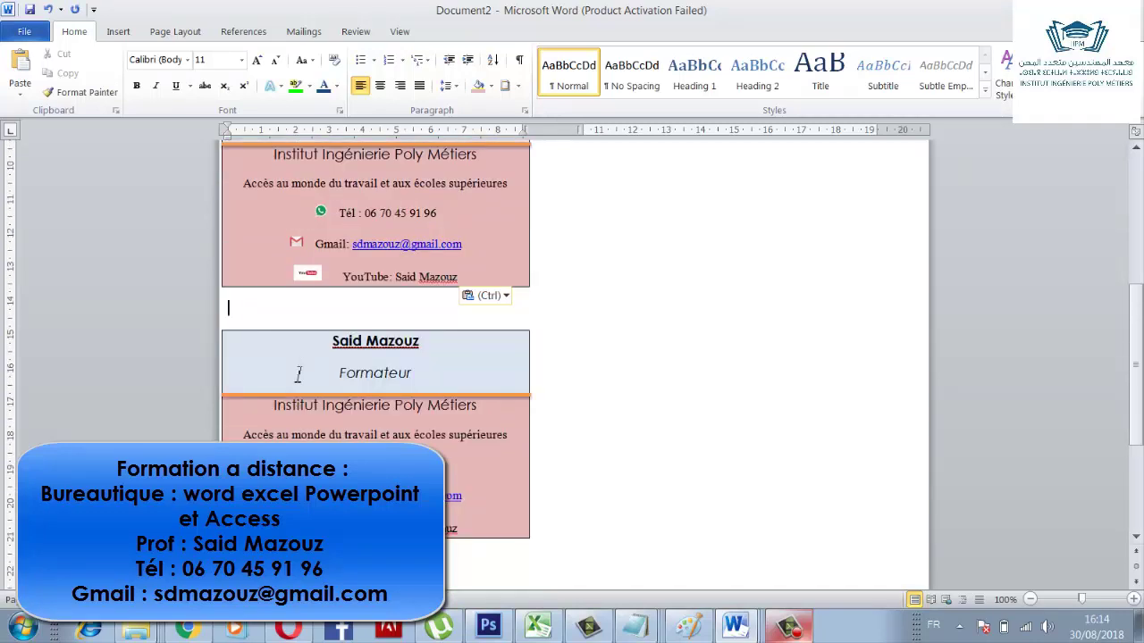
key(Delete)
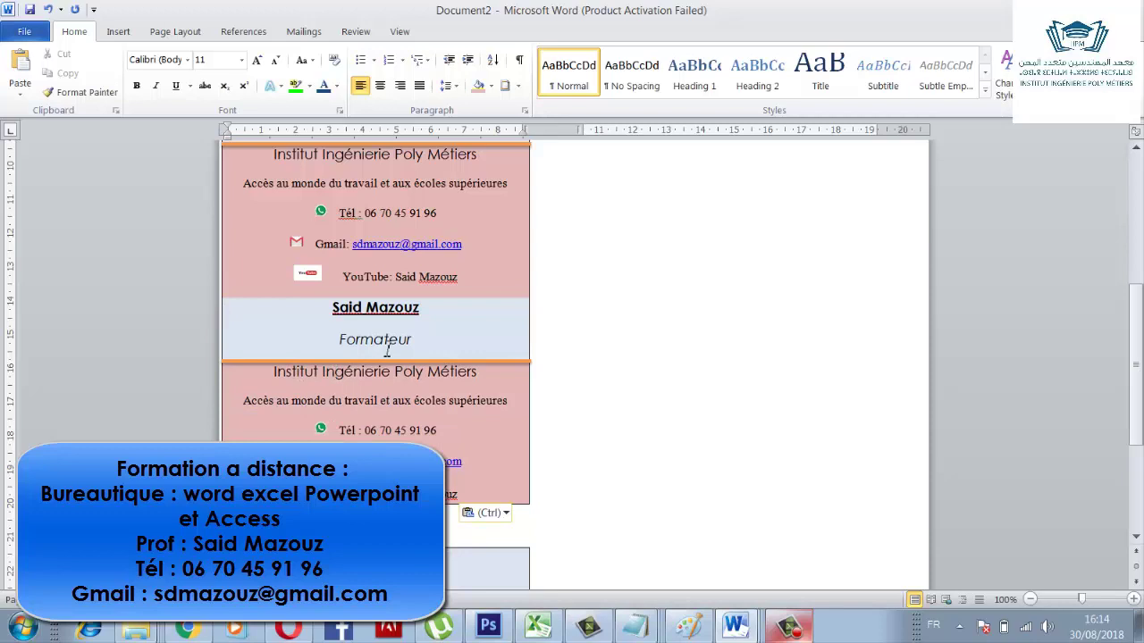
key(ctrl+z)
key(Return)
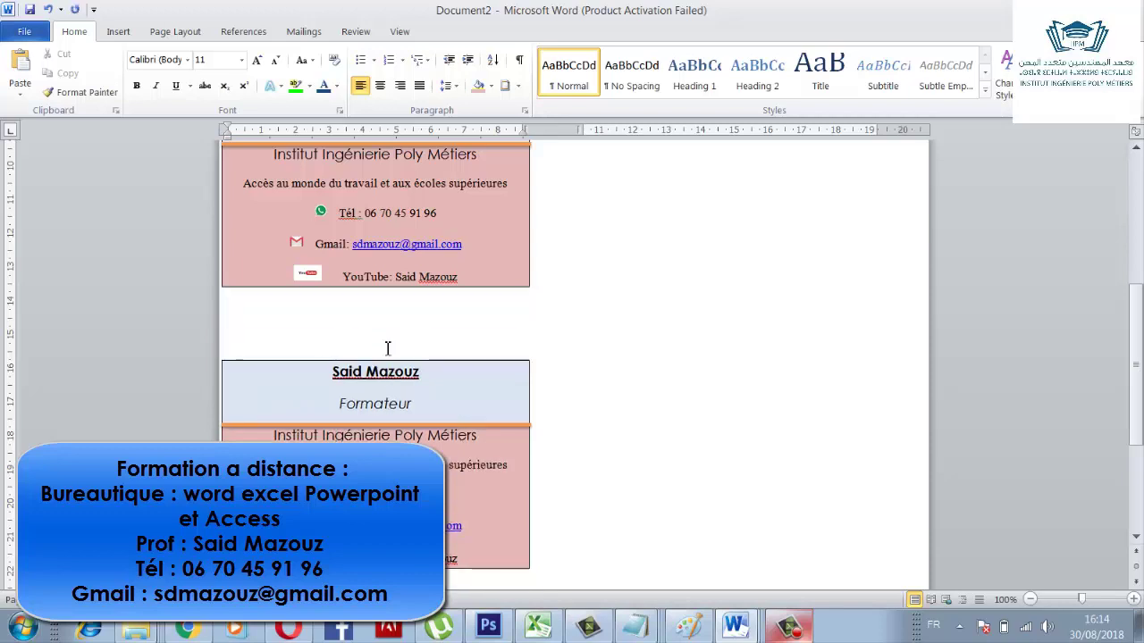
key(ctrl+v)
key(ctrl+v)
key(ctrl+v)
key(ctrl+v)
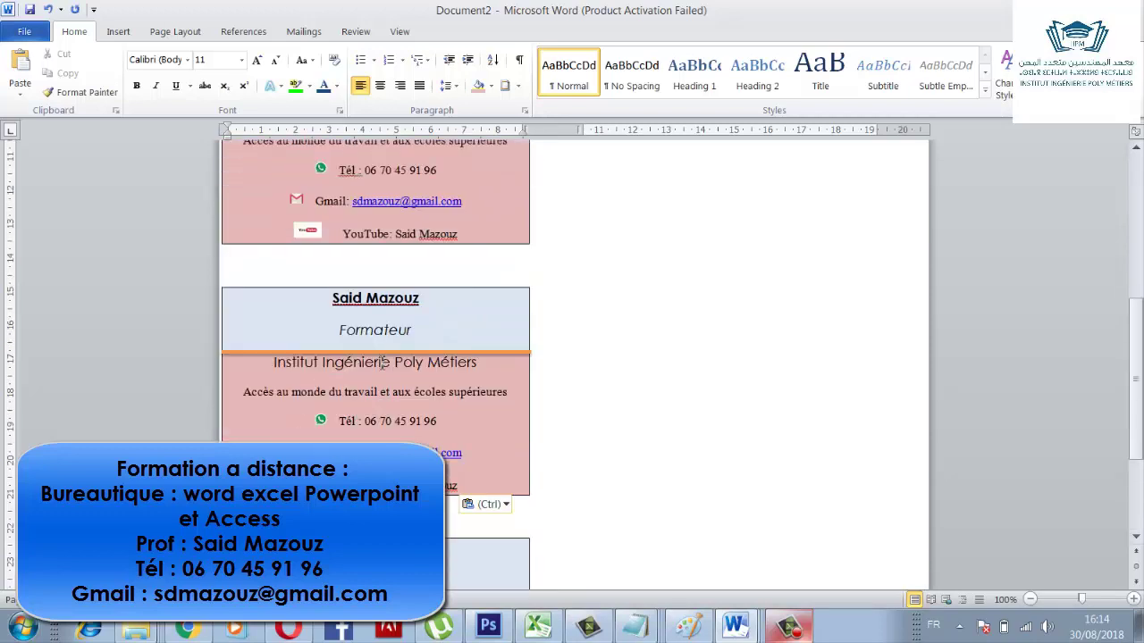
scroll(384, 361, up, 5)
scroll(292, 222, up, 5)
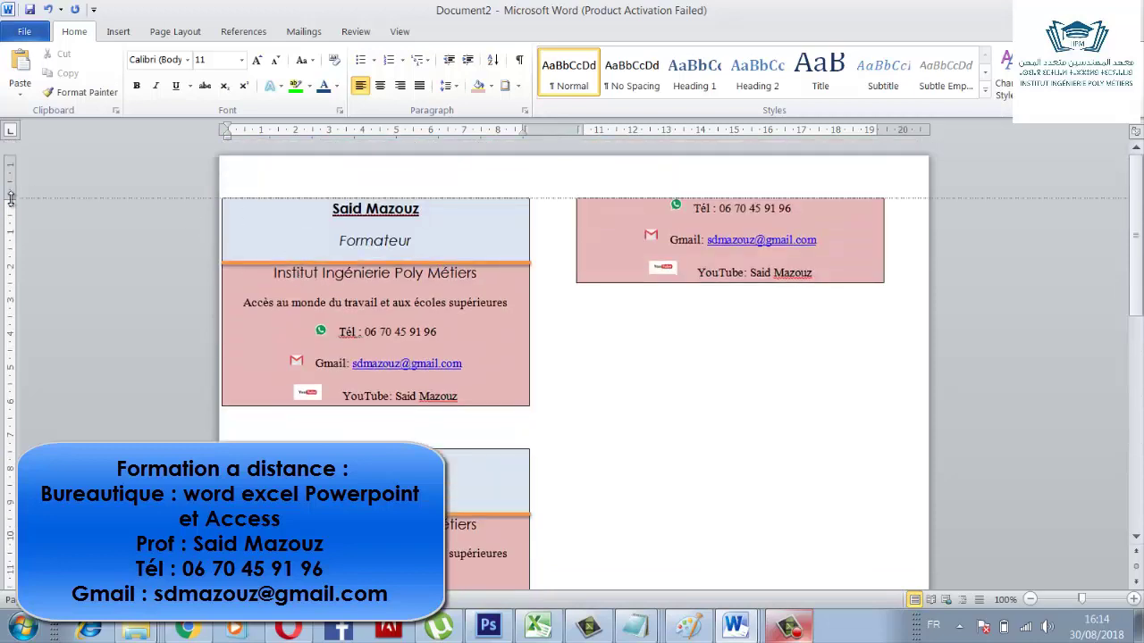
Keep the blank line below the first card and paste another card copy.
scroll(247, 396, down, 1)
click(264, 414)
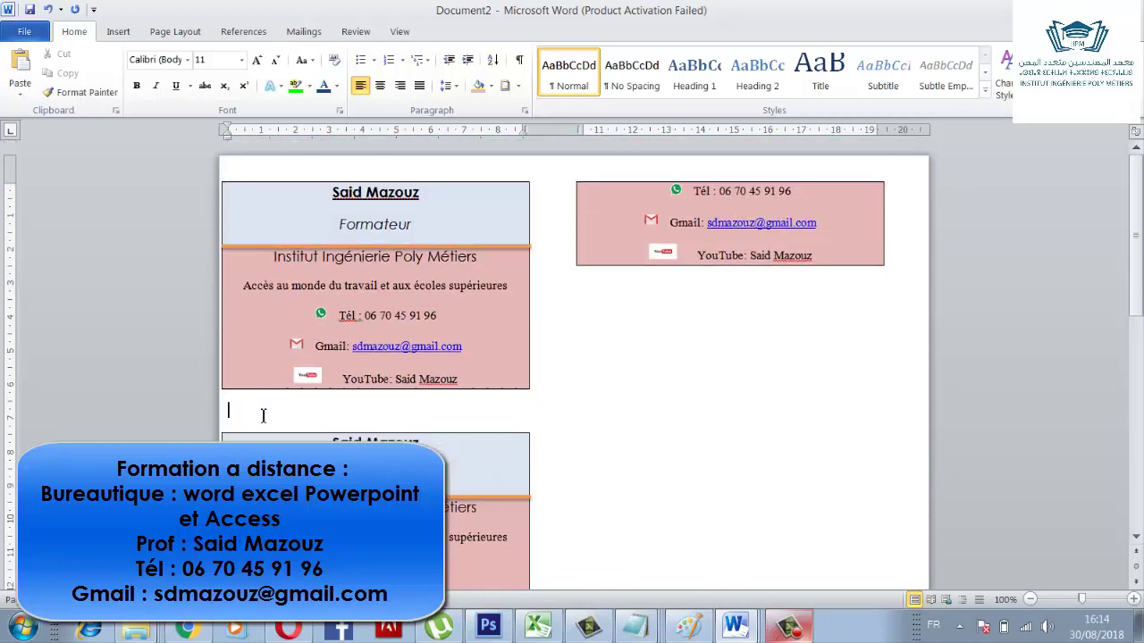
key(Delete)
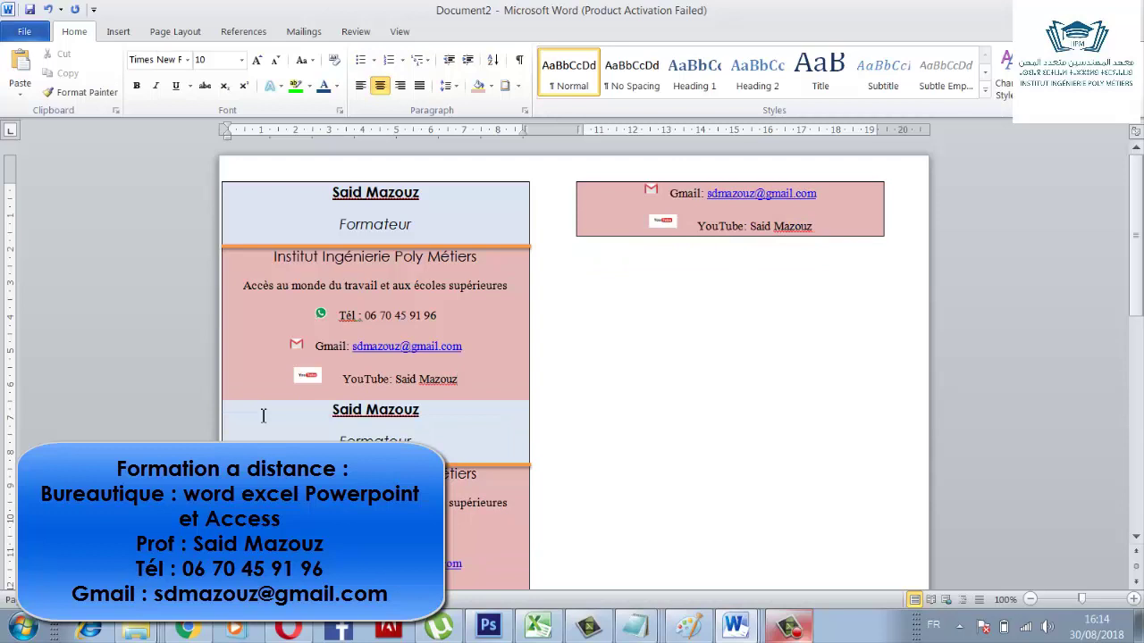
key(ctrl+z)
scroll(247, 403, down, 2)
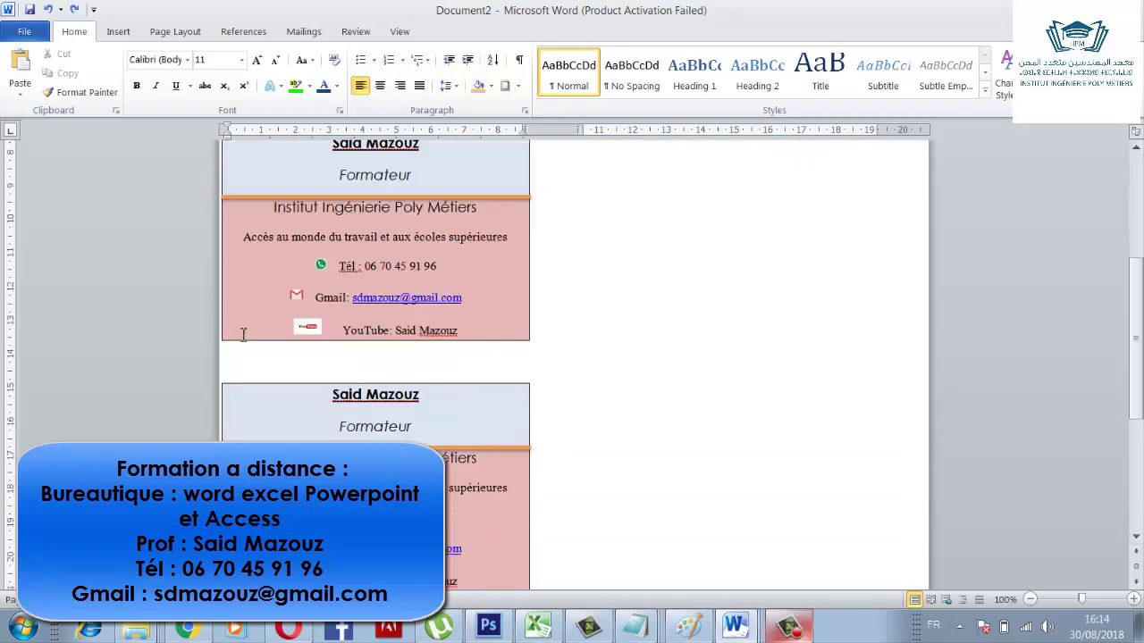
key(Up)
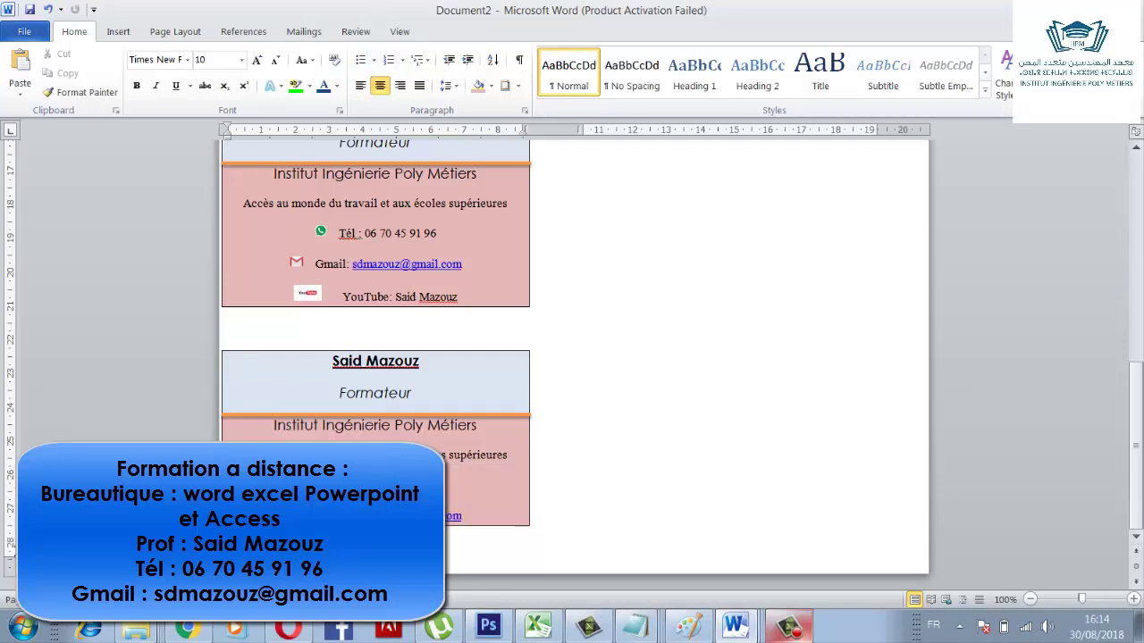
key(ctrl+v)
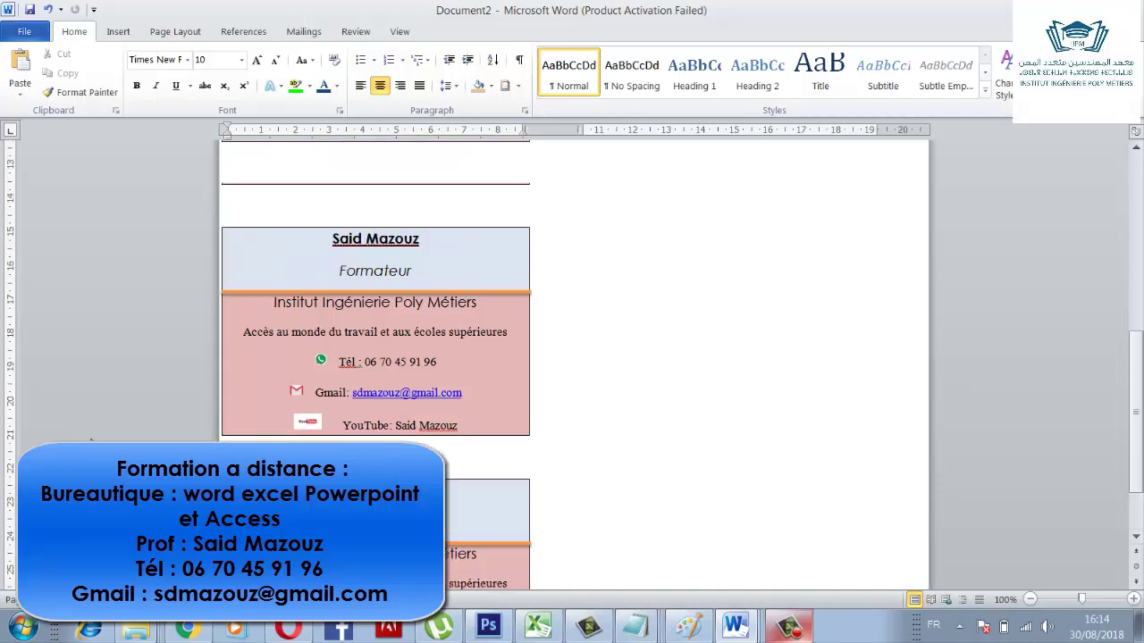
Insert a column break so the lower card moves to the top of the right column.
scroll(681, 227, down, 2)
scroll(472, 253, down, 1)
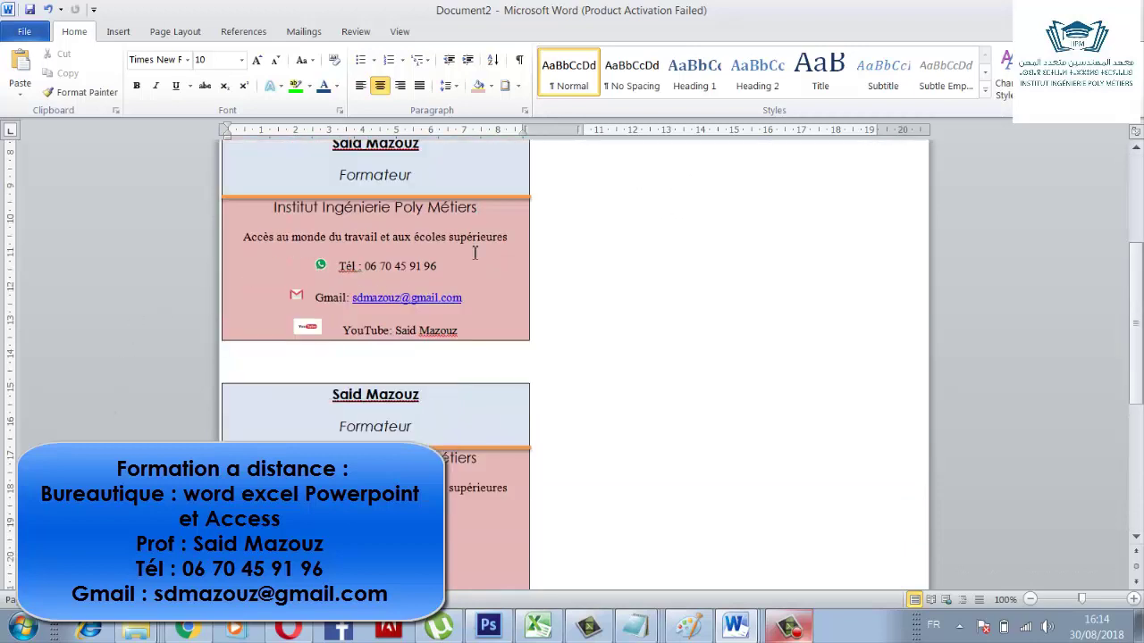
scroll(465, 255, down, 1)
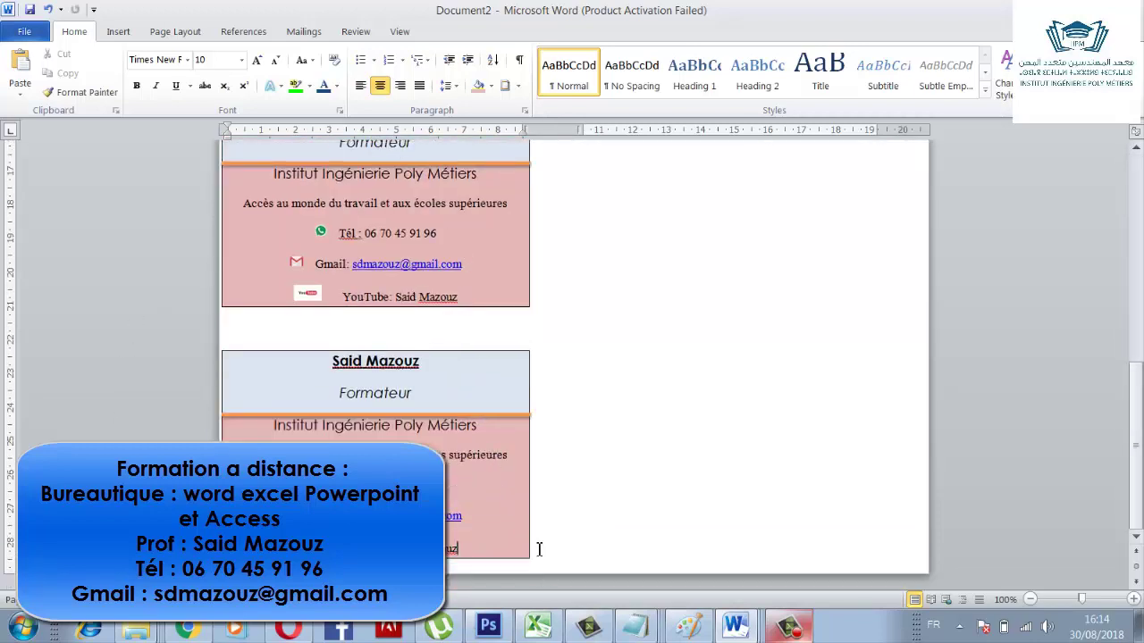
scroll(523, 331, down, 1)
scroll(524, 331, down, 2)
scroll(275, 202, down, 5)
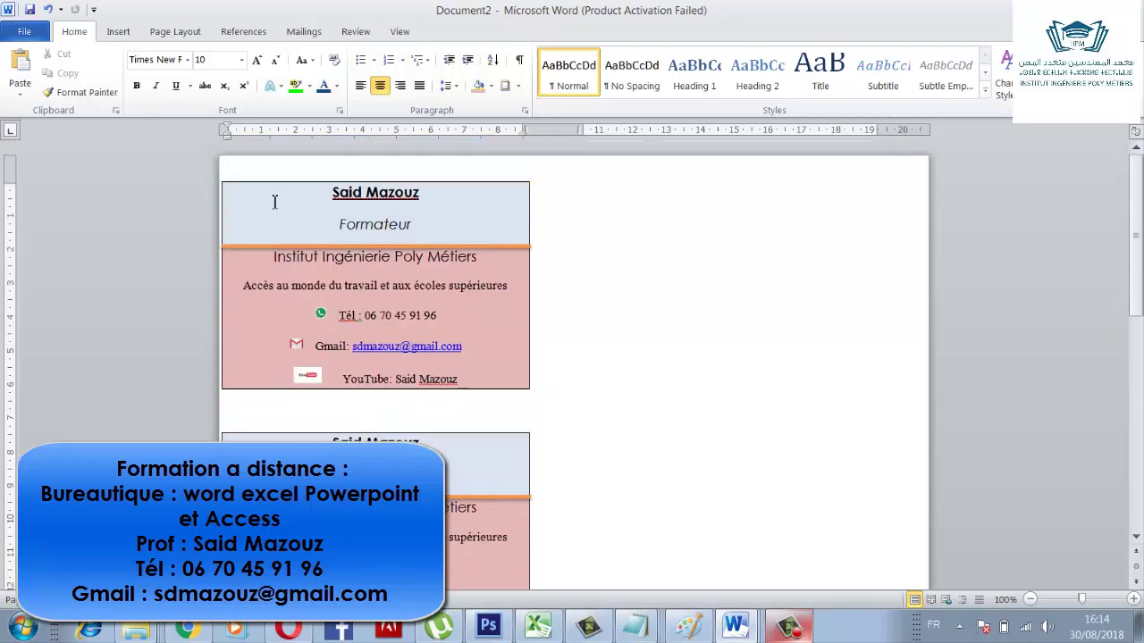
click(268, 412)
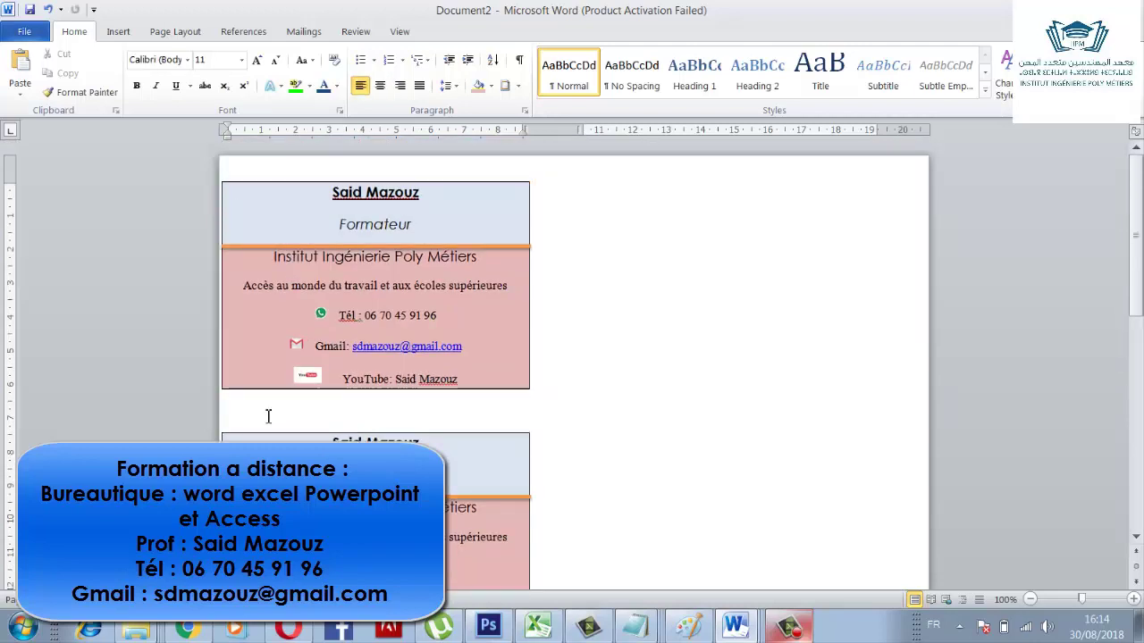
key(ctrl+shift+Return)
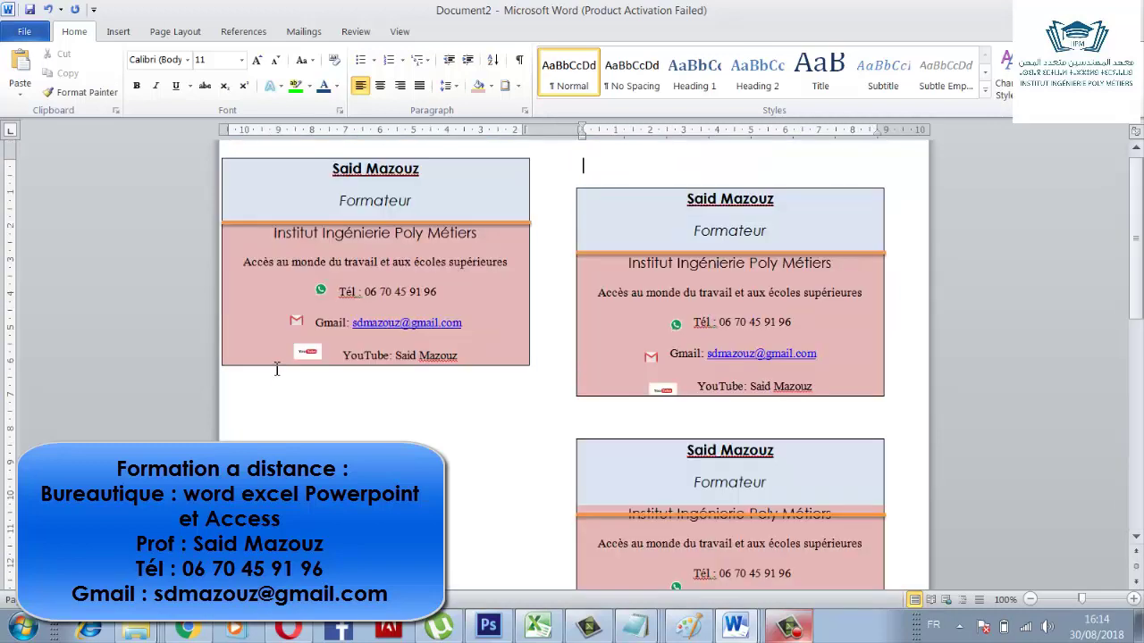
Paste a card copy under the left card with a single blank line between cards.
click(264, 429)
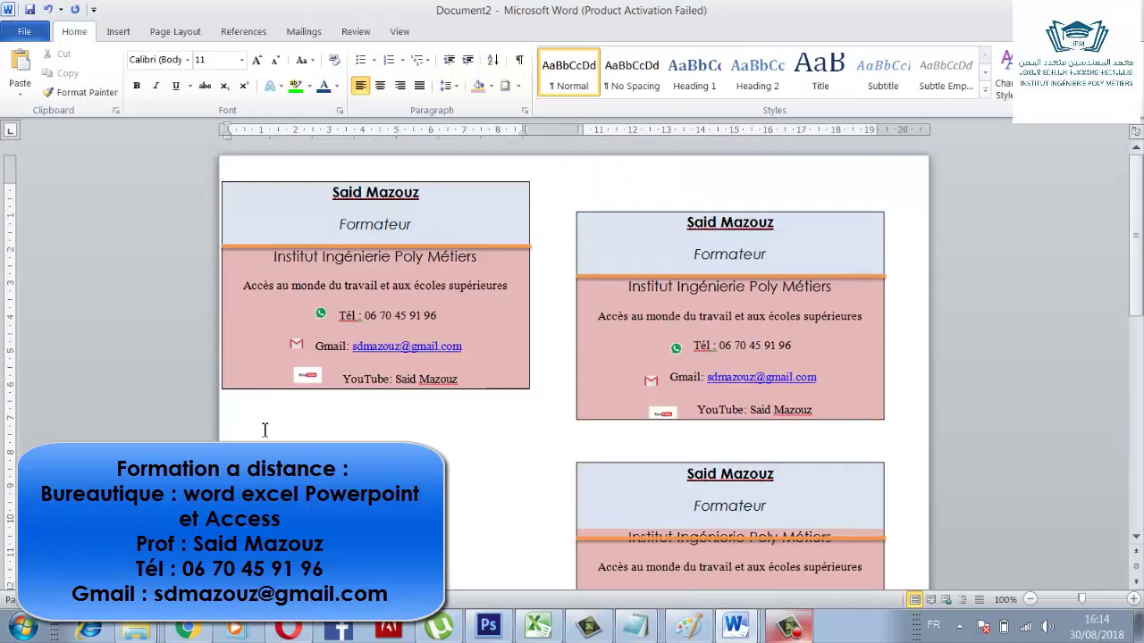
key(ctrl+v)
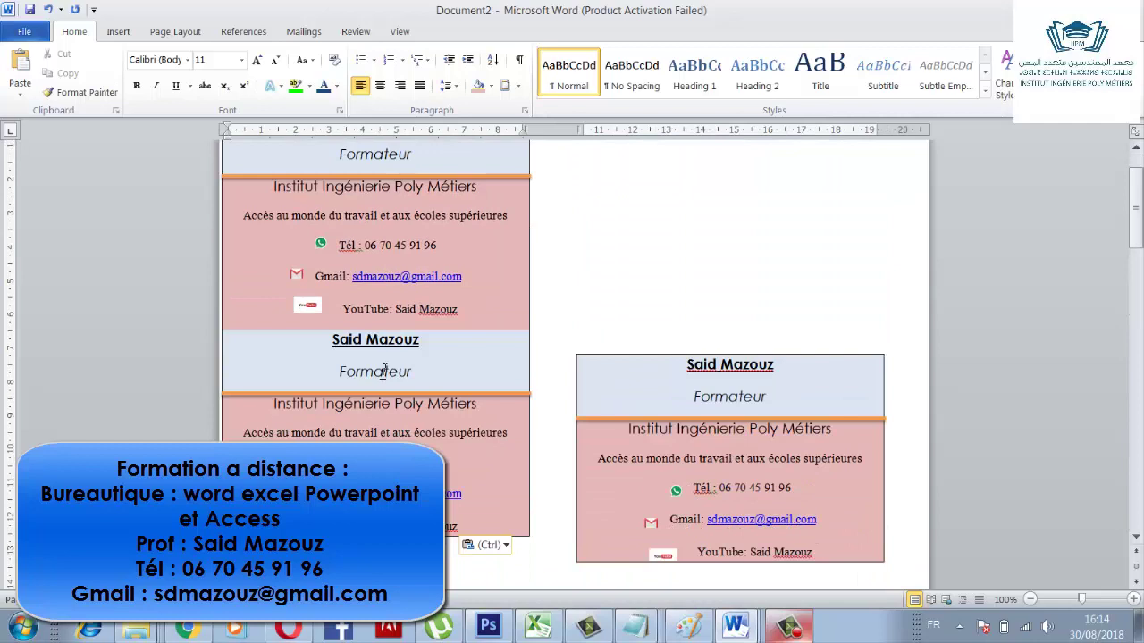
key(ctrl+z)
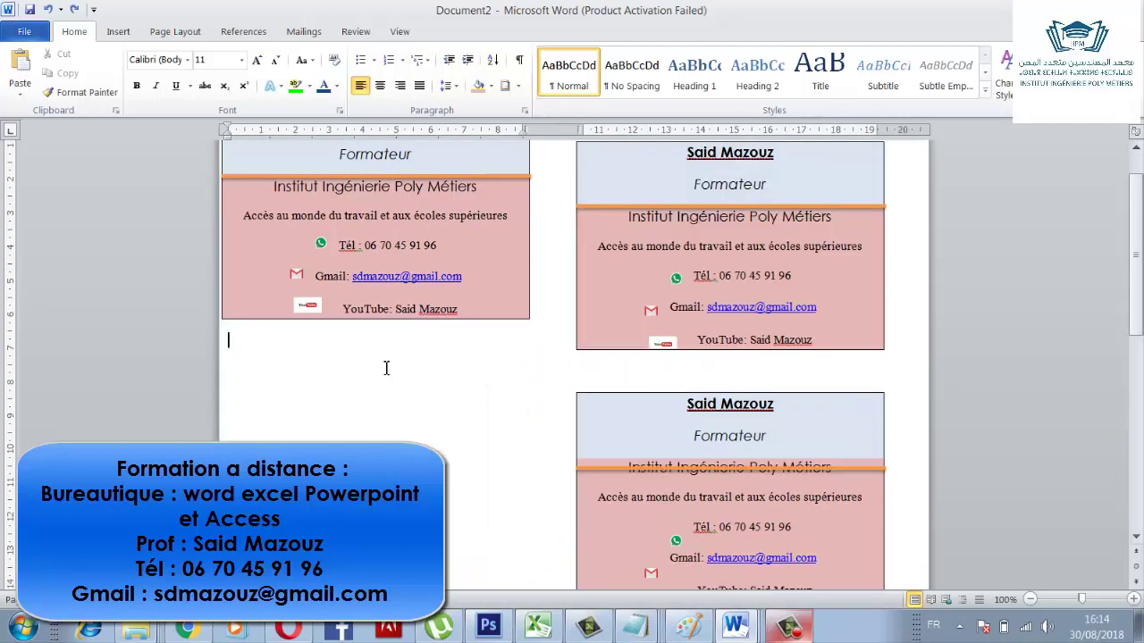
key(ctrl+z)
key(ctrl+v)
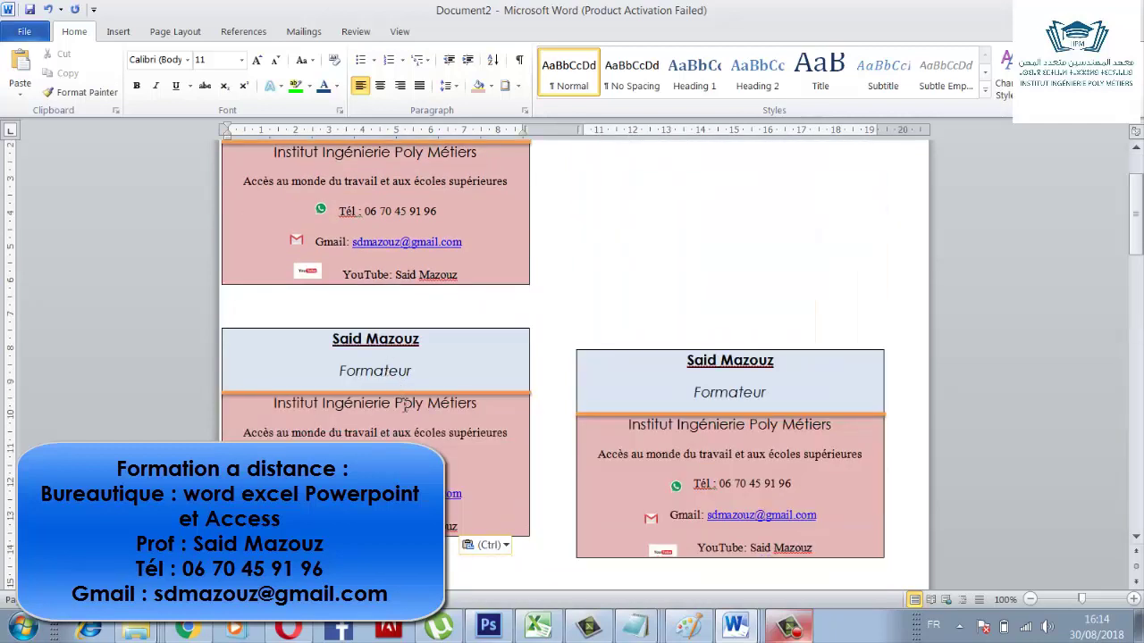
key(BackSpace)
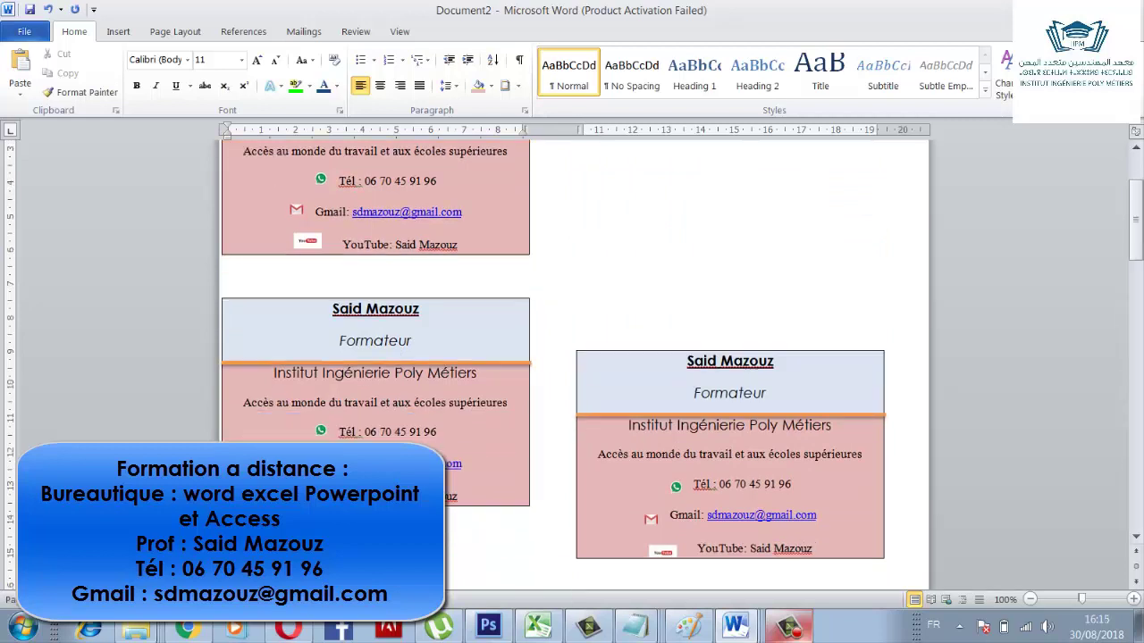
key(ctrl+v)
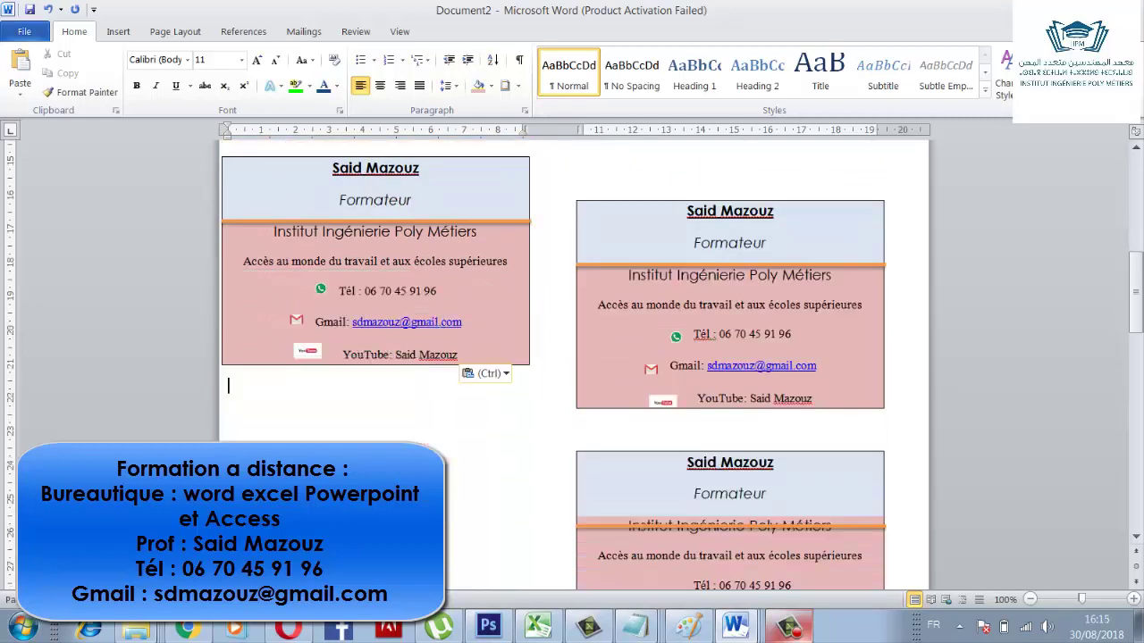
key(Return)
key(Delete)
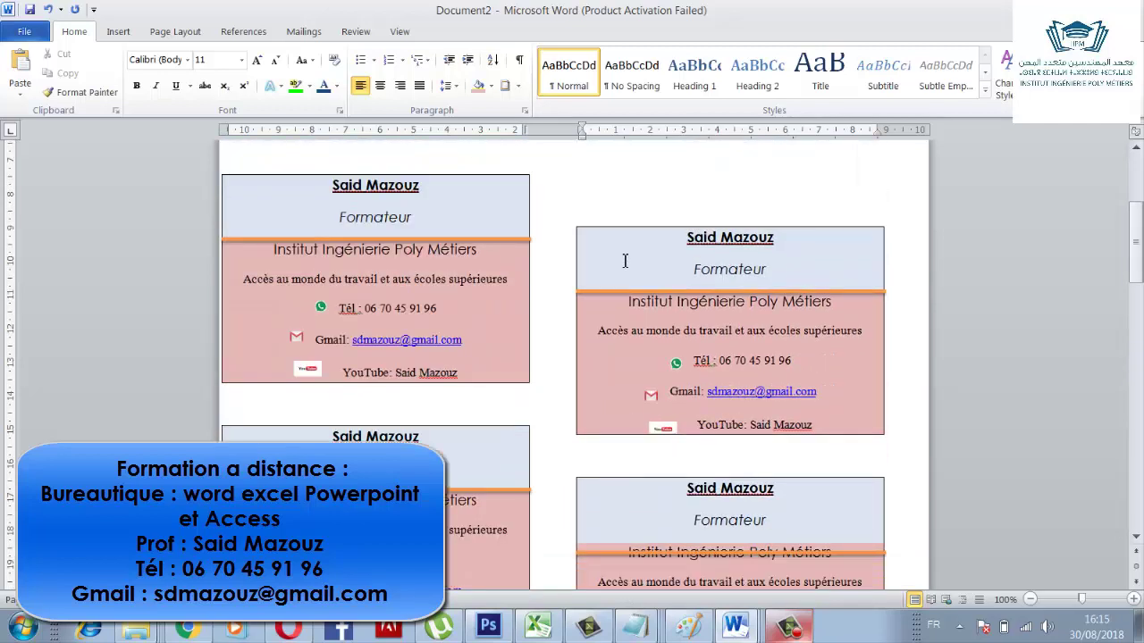
Add two blank lines between the rows of cards.
scroll(616, 261, down, 2)
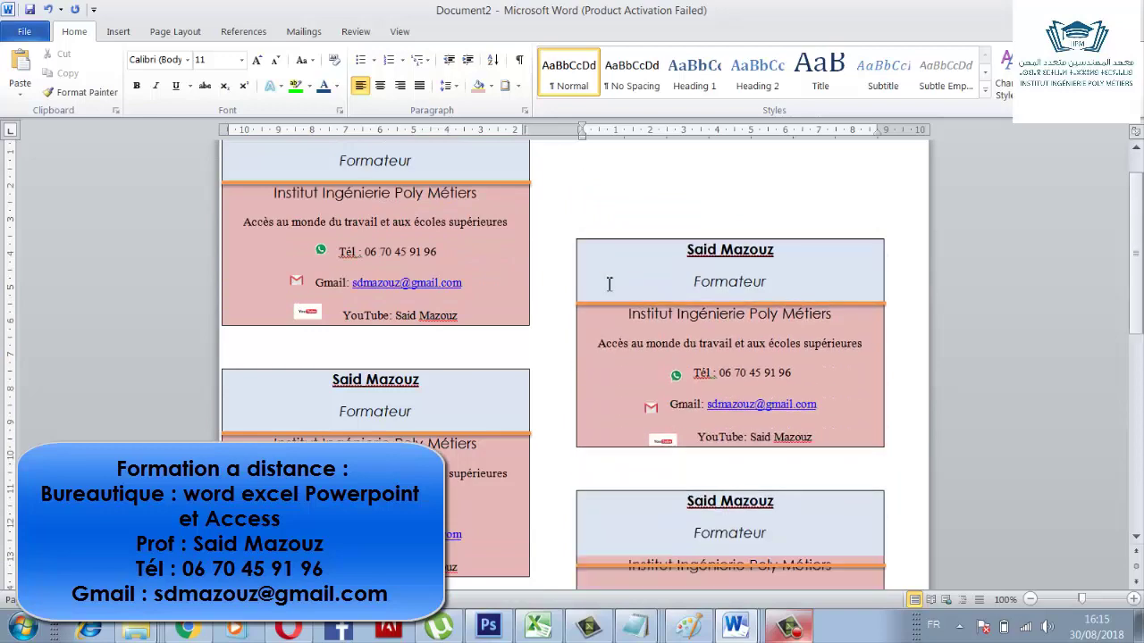
scroll(607, 284, down, 3)
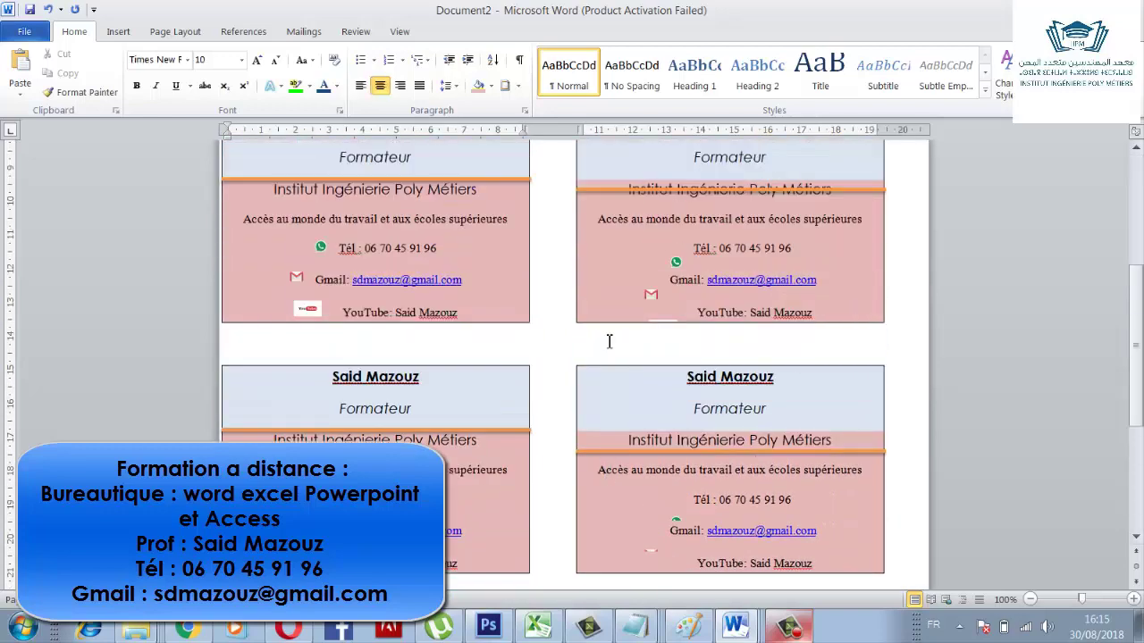
scroll(607, 339, down, 2)
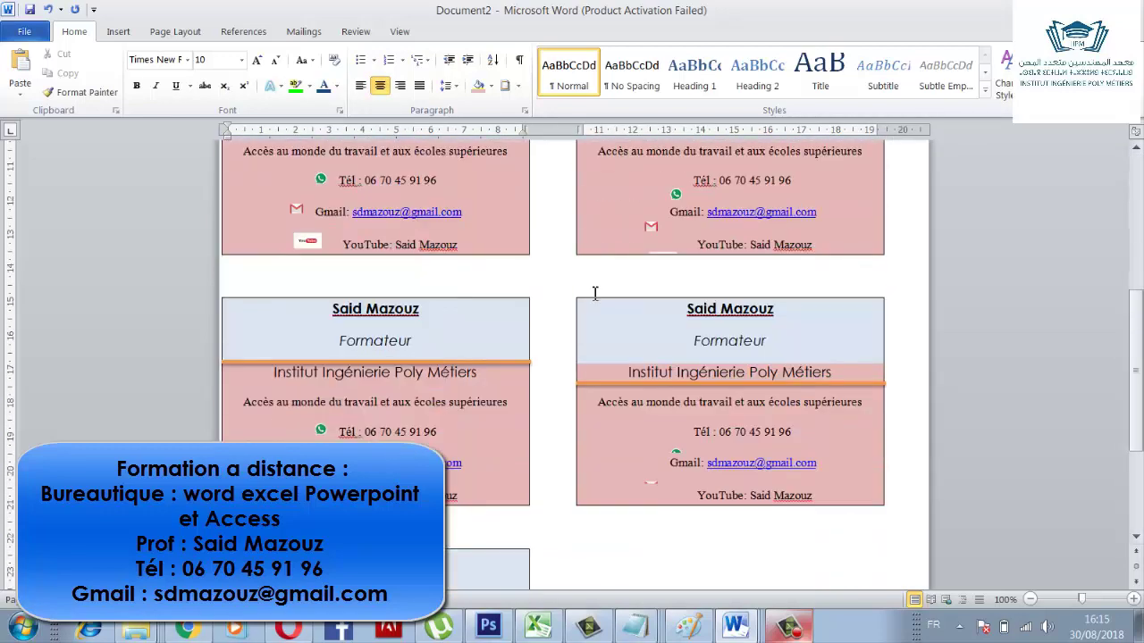
click(601, 355)
scroll(638, 388, down, 2)
scroll(677, 378, down, 2)
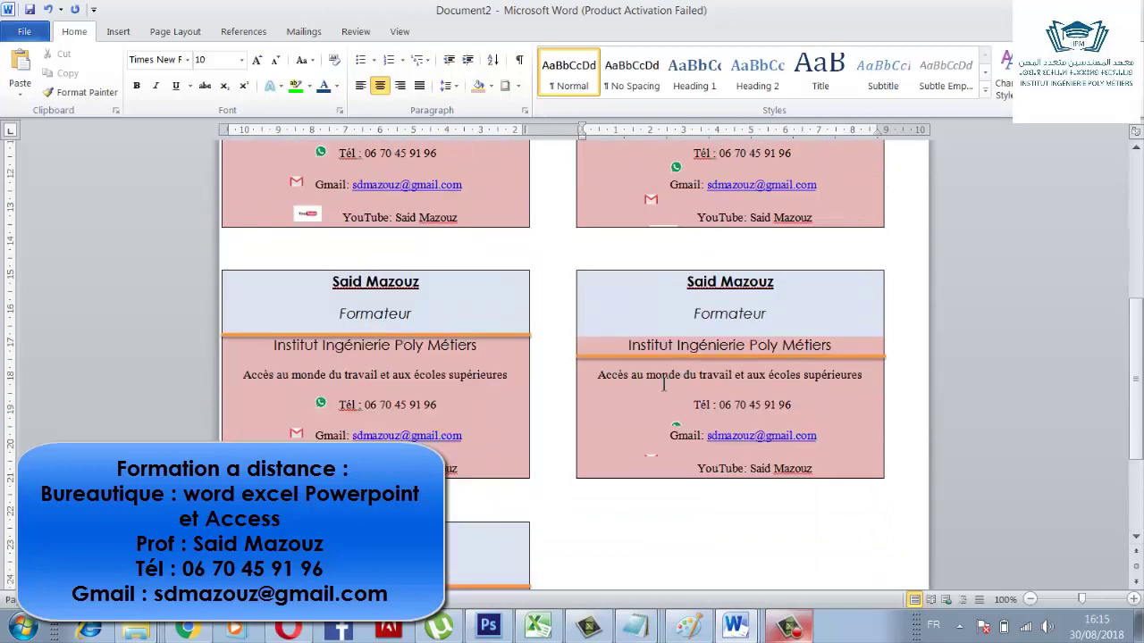
scroll(480, 396, up, 4)
click(466, 415)
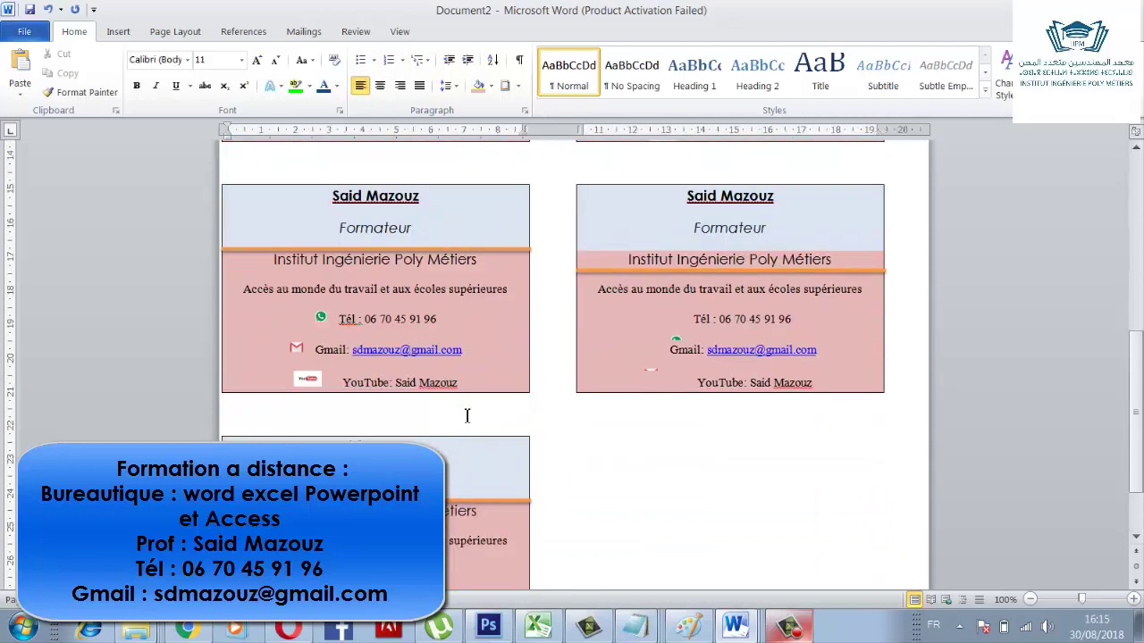
key(Return)
key(Return)
key(Return)
key(Return)
key(Return)
key(Return)
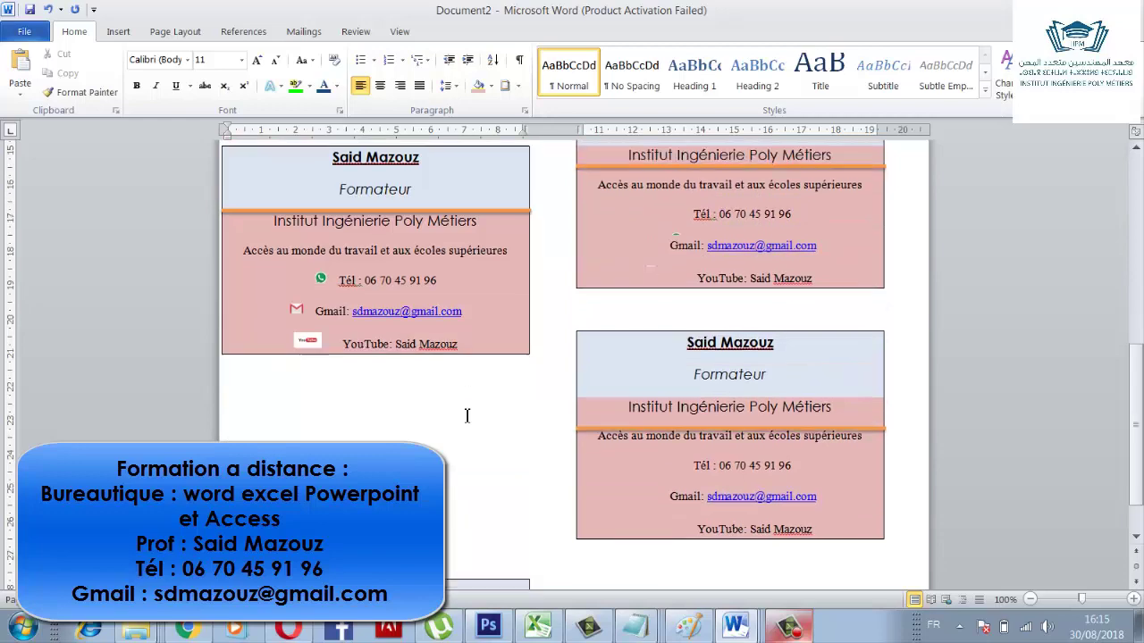
key(Return)
key(Return)
key(Return)
key(Return)
key(Return)
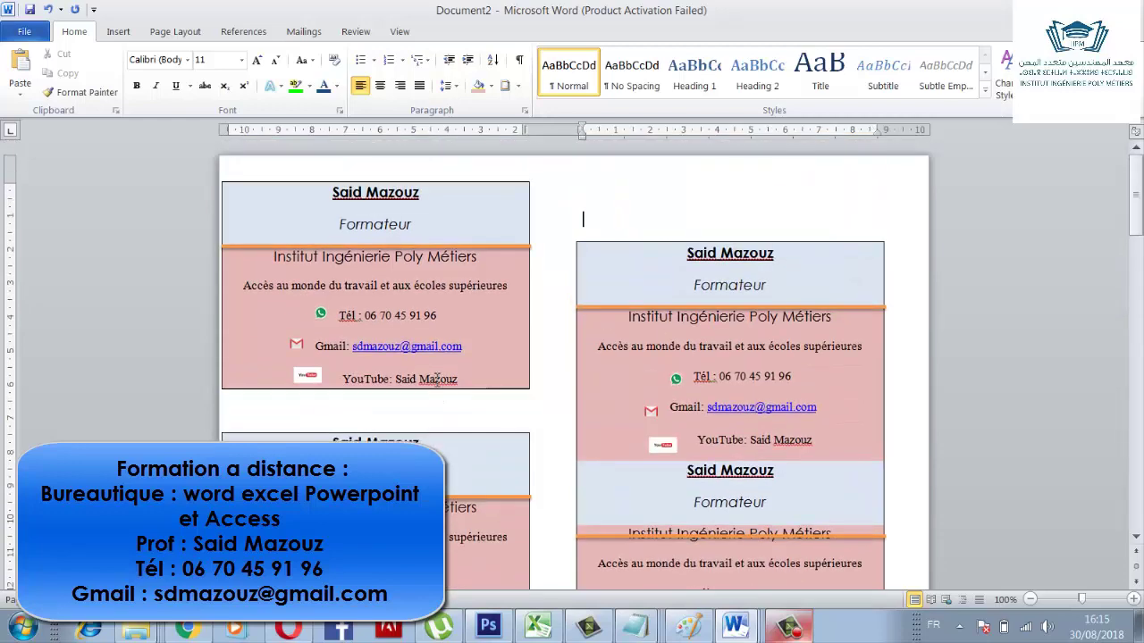
Push the left cards down three lines and raise the right-column card.
scroll(437, 357, down, 2)
scroll(384, 322, down, 3)
click(286, 239)
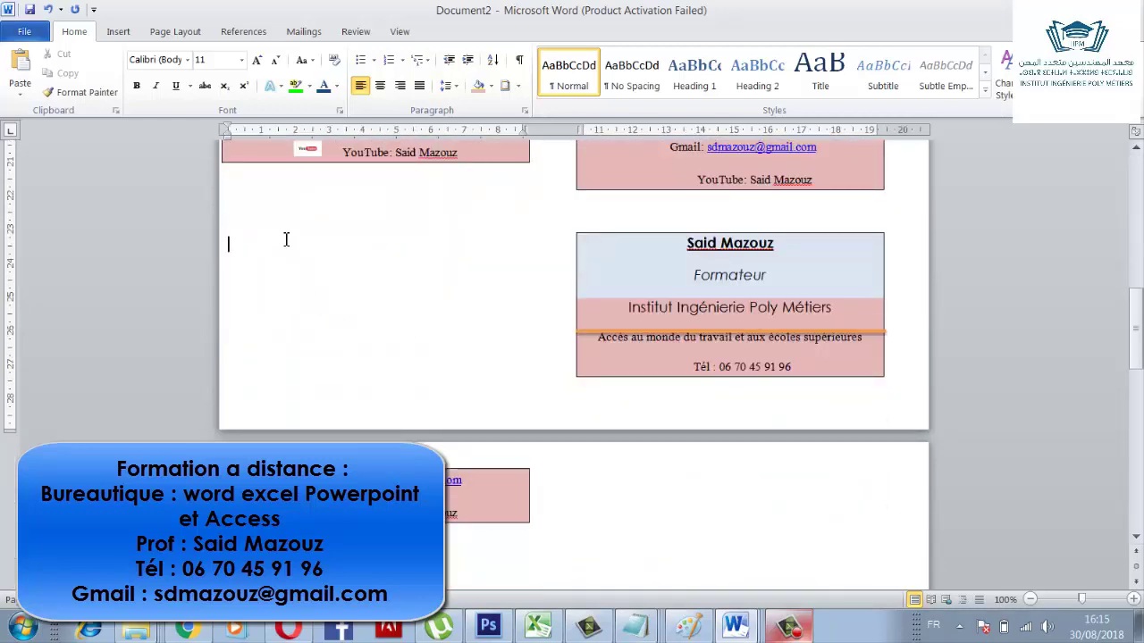
key(Return)
key(Return)
key(Return)
key(Return)
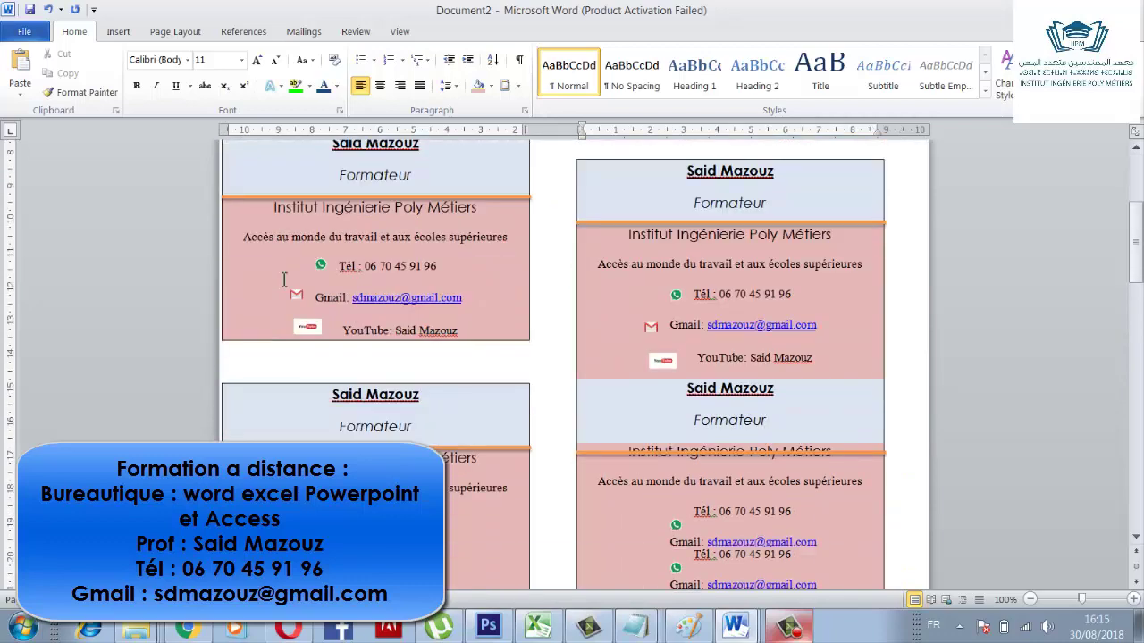
key(Return)
key(Return)
key(Return)
key(Return)
key(Return)
key(Return)
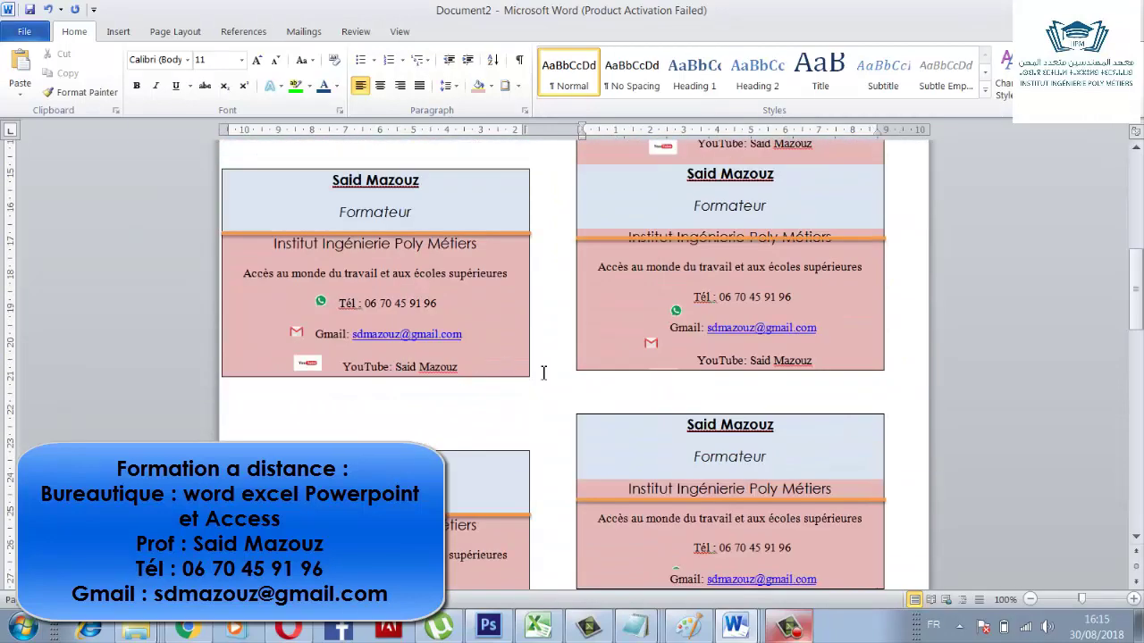
key(Return)
key(Return)
key(Return)
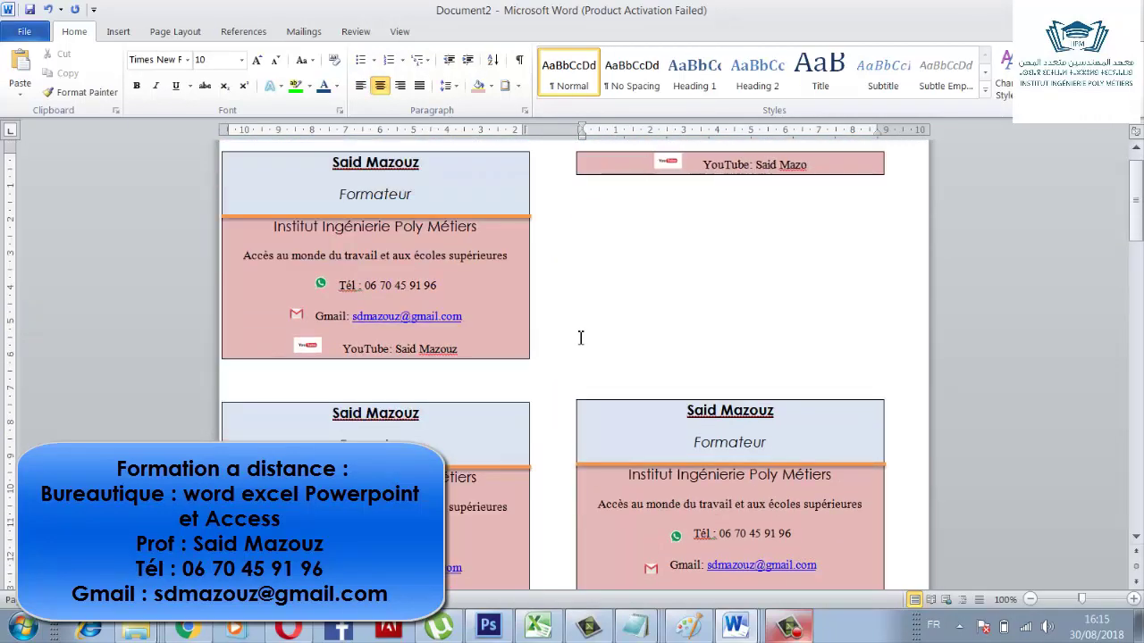
click(587, 361)
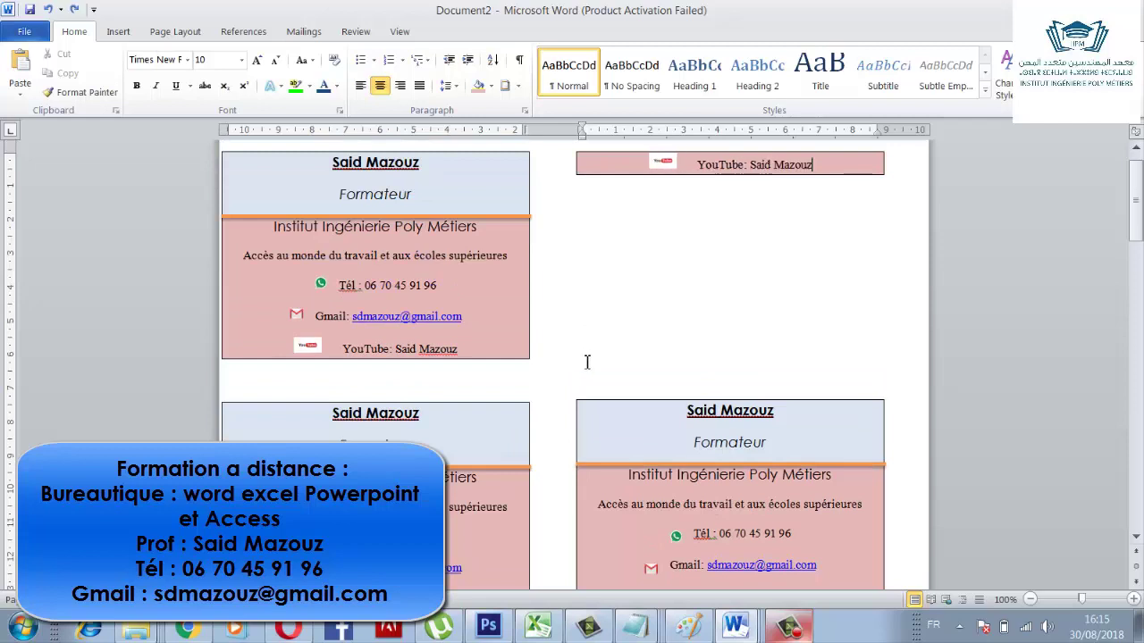
key(Return)
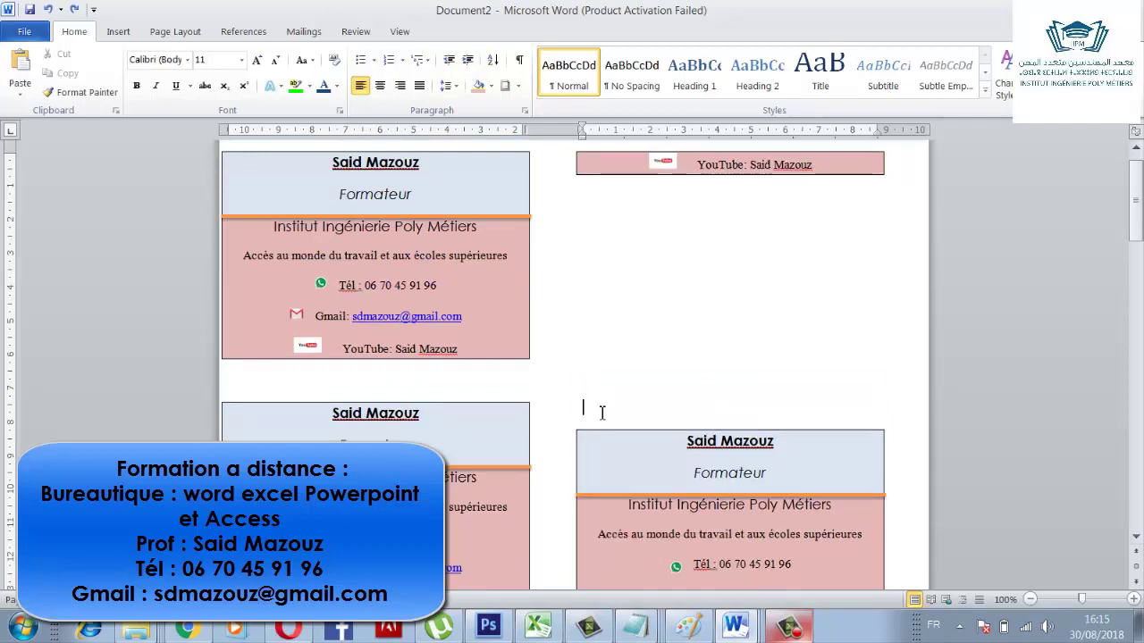
key(BackSpace)
key(BackSpace)
key(BackSpace)
key(BackSpace)
key(BackSpace)
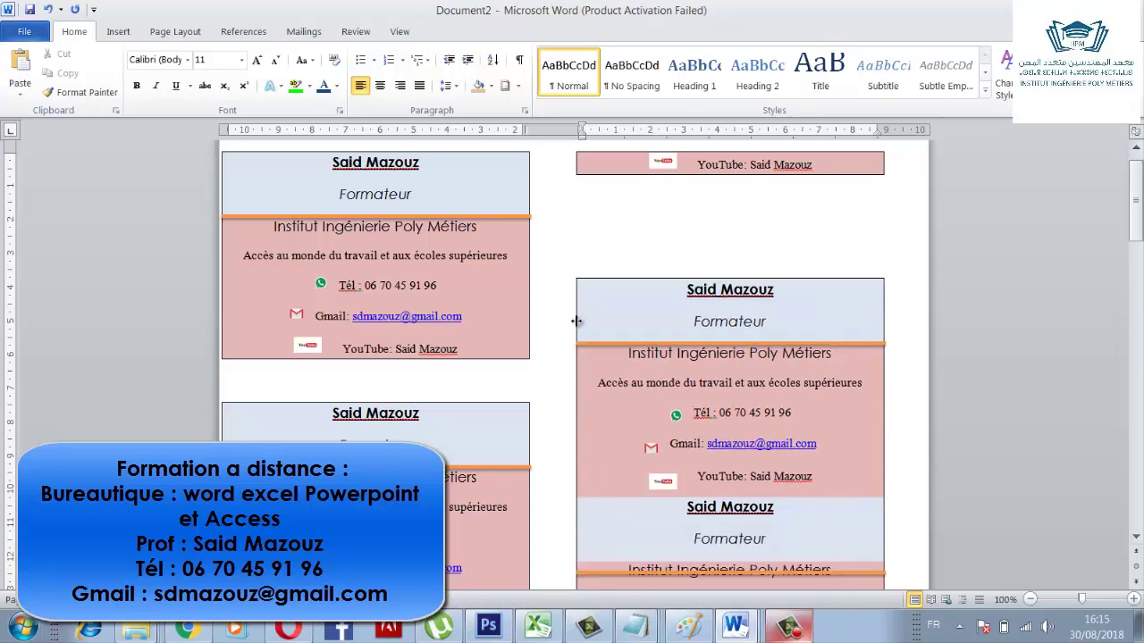
key(BackSpace)
key(BackSpace)
Try removing blank lines above the lower left card, then undo those spacing changes.
scroll(556, 306, down, 5)
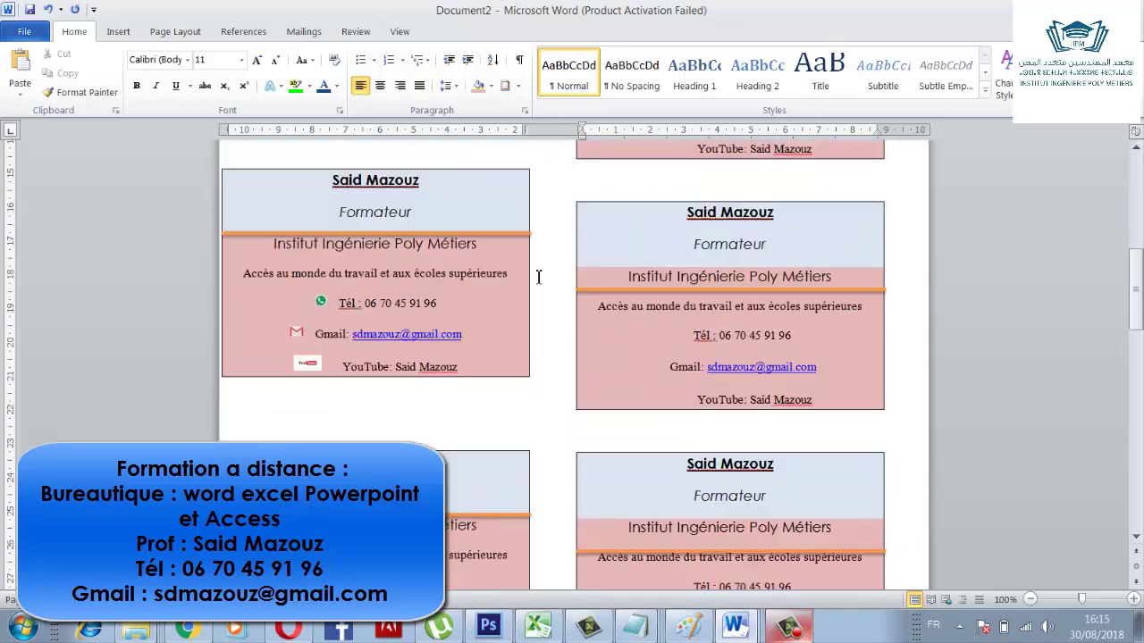
scroll(536, 272, down, 5)
scroll(420, 306, down, 5)
click(255, 216)
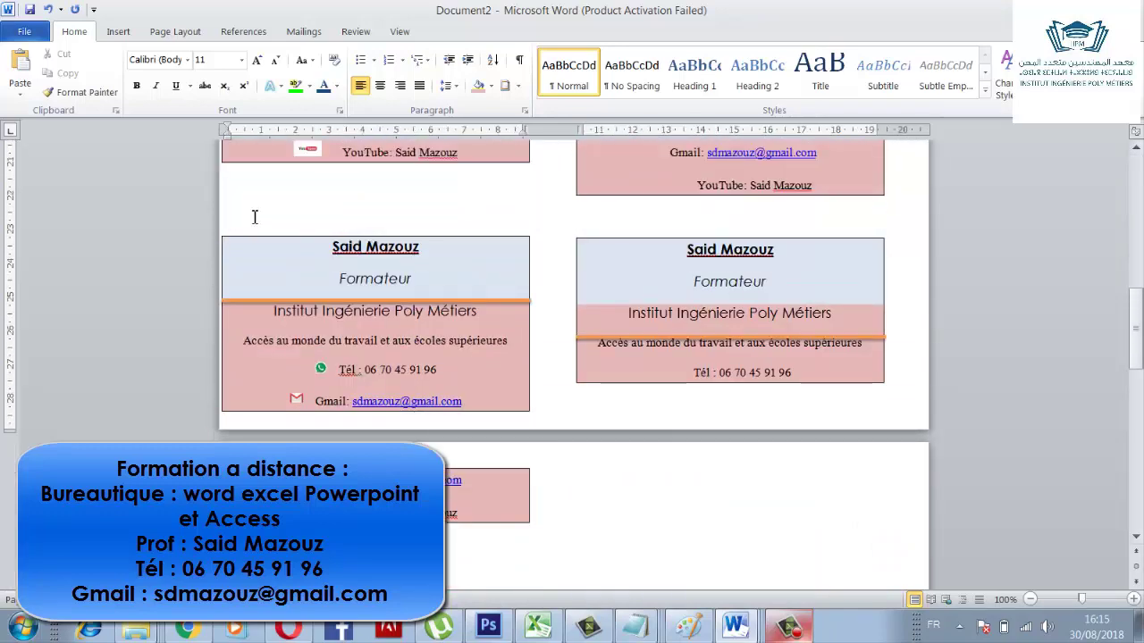
key(BackSpace)
key(BackSpace)
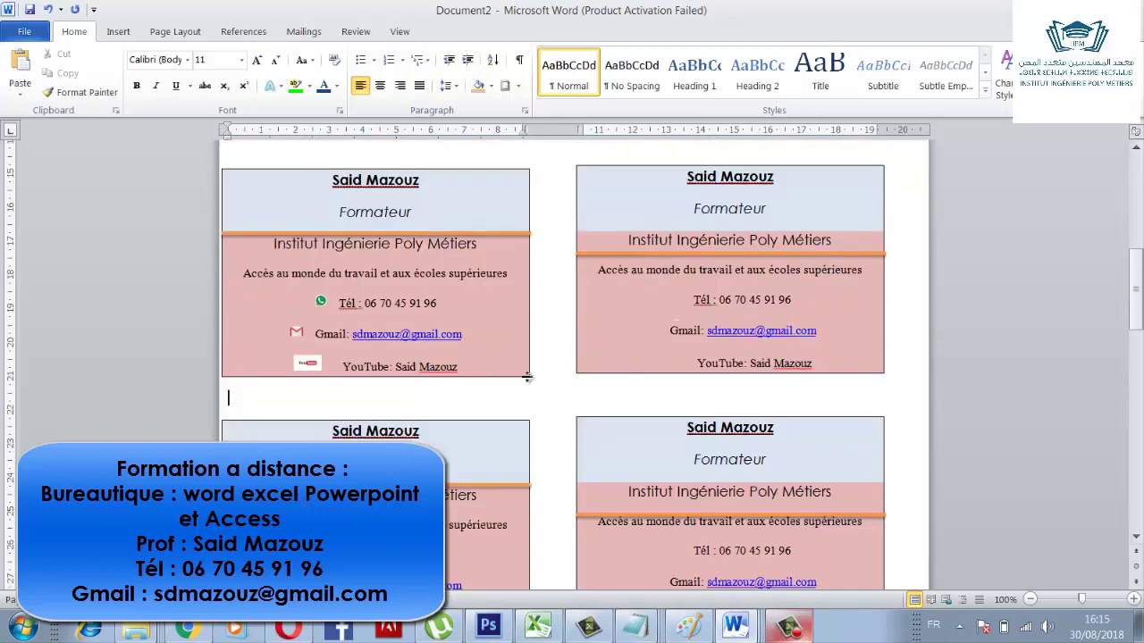
key(BackSpace)
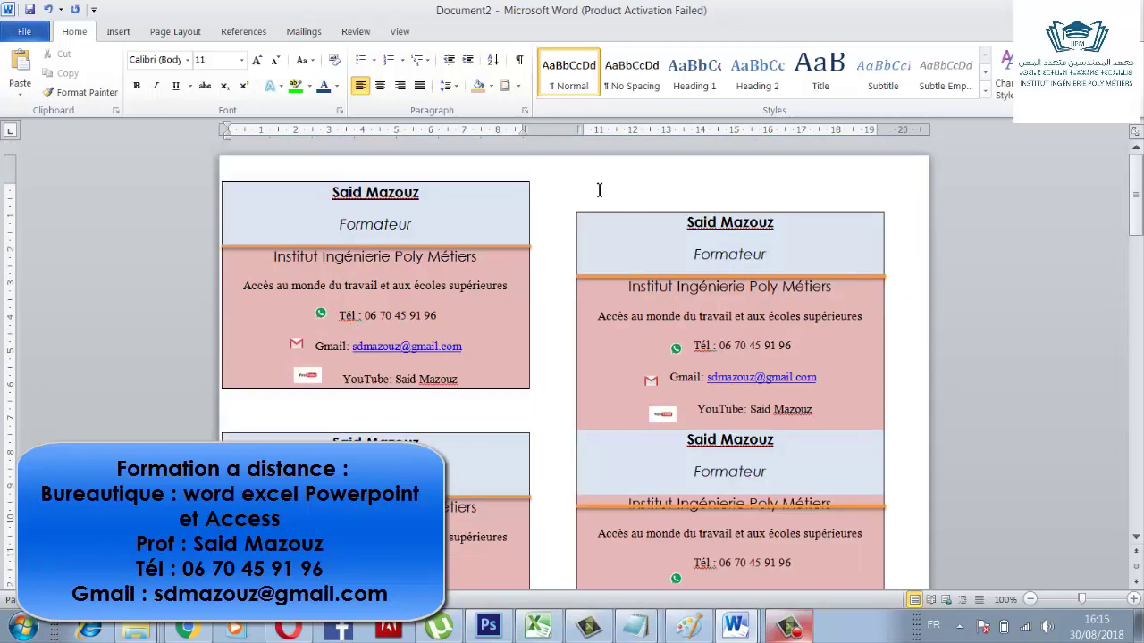
key(ctrl+z)
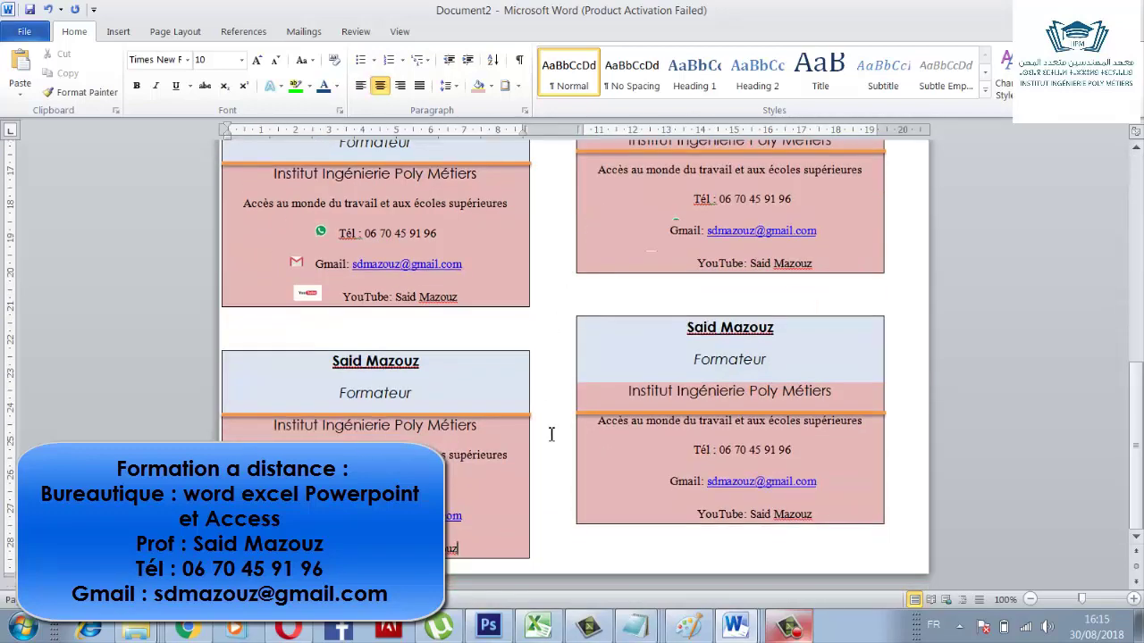
key(ctrl+z)
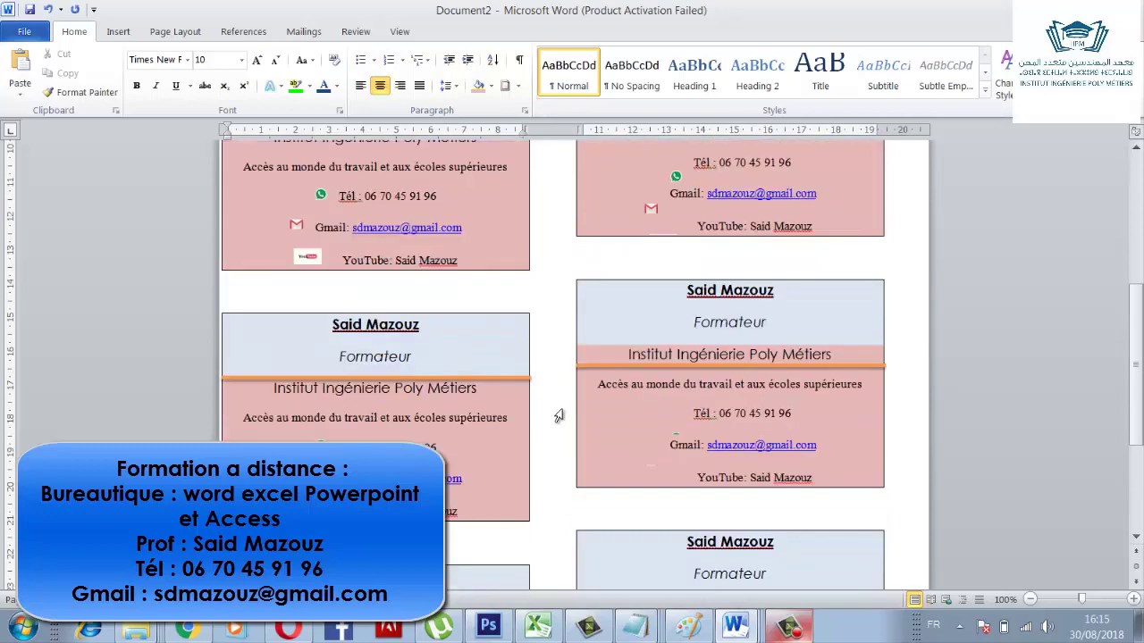
key(ctrl+z)
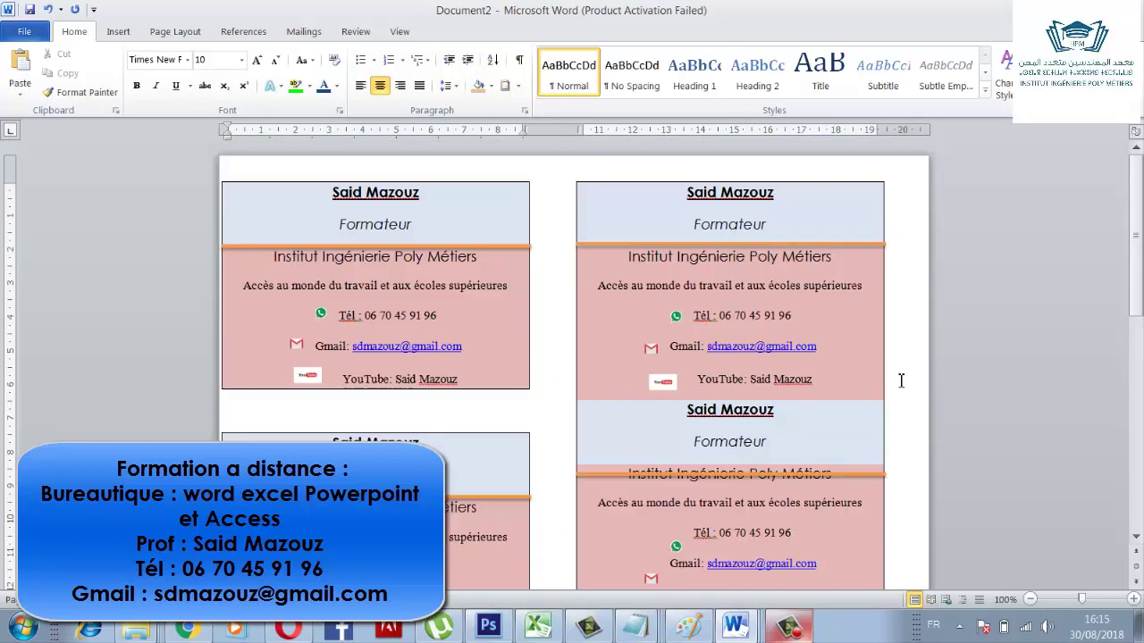
Place the cursor on the right card's YouTube line and review the cards onto page two.
click(900, 384)
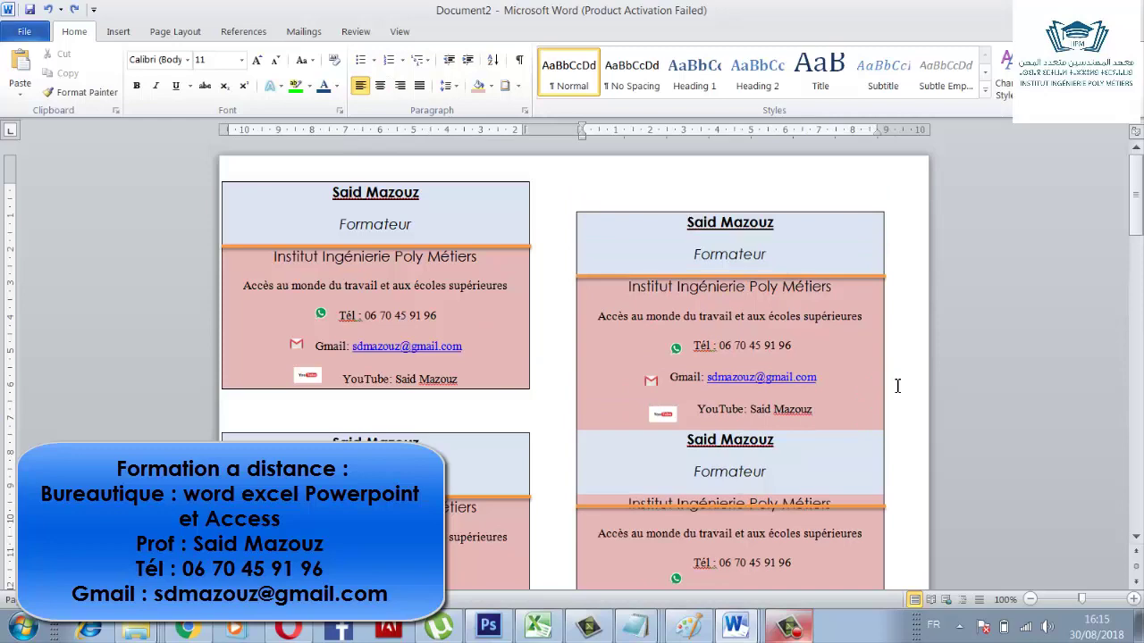
scroll(858, 384, down, 3)
scroll(833, 384, down, 2)
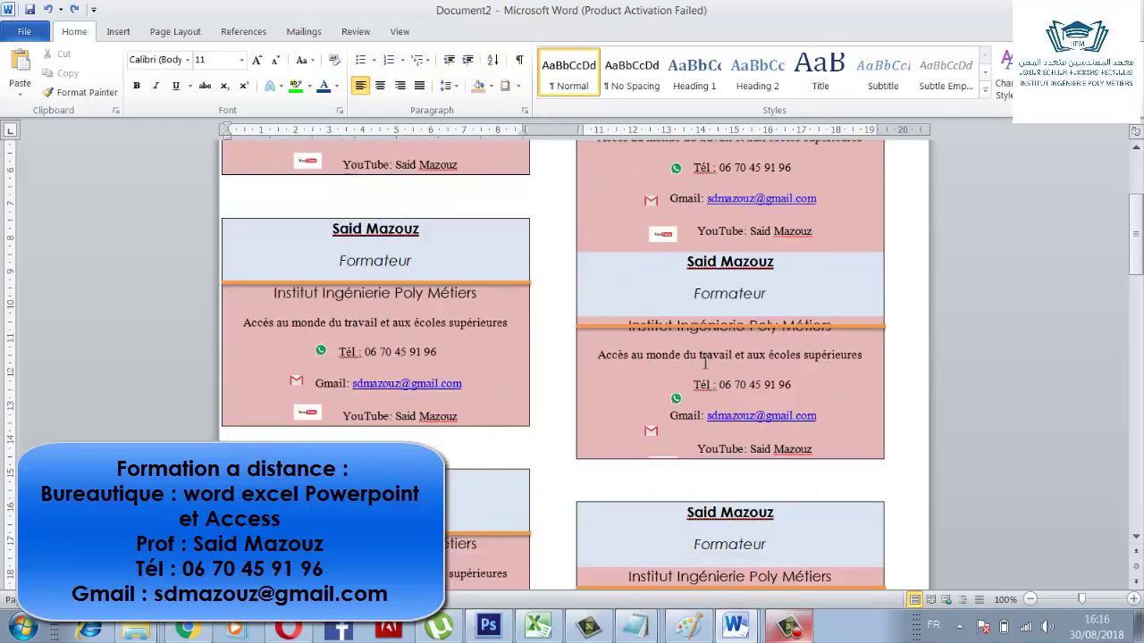
scroll(653, 403, down, 3)
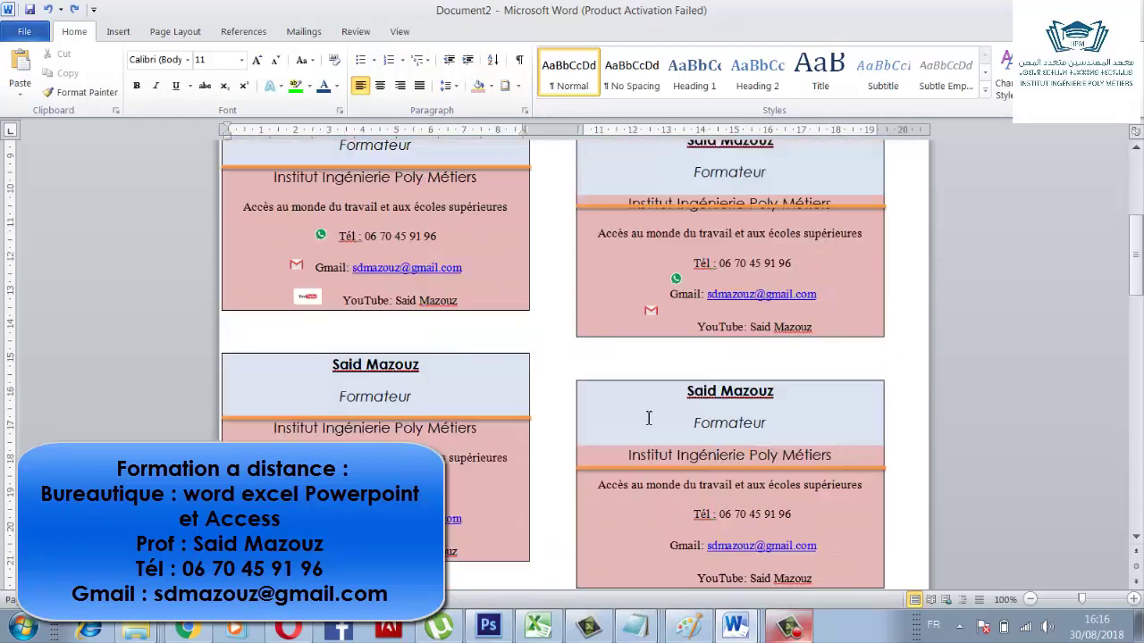
scroll(661, 398, down, 5)
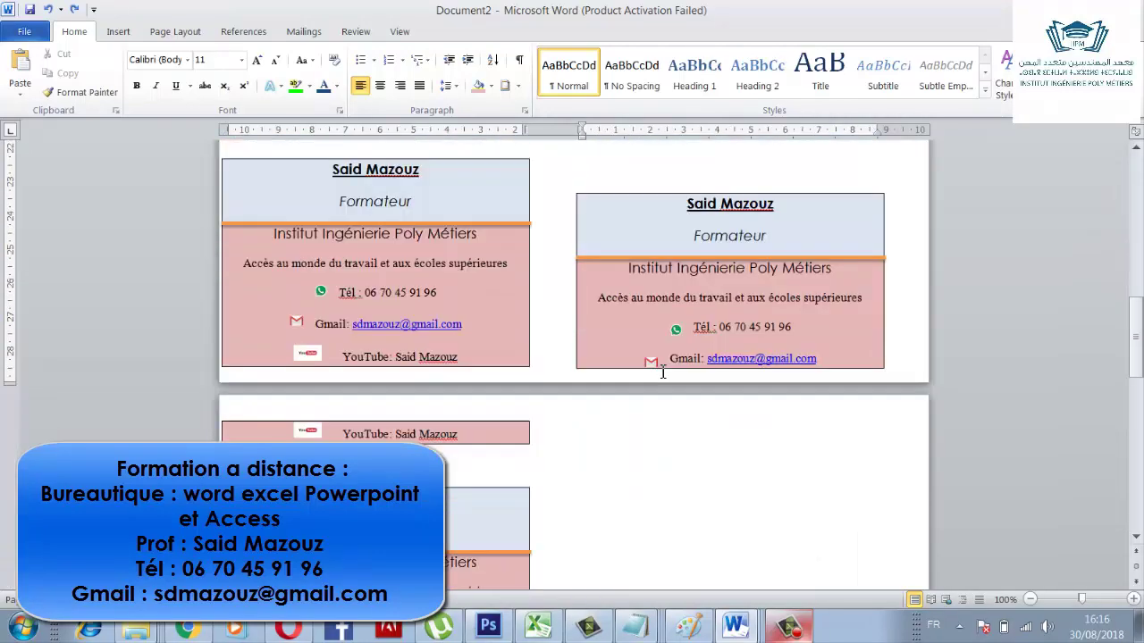
scroll(662, 373, down, 6)
scroll(659, 370, up, 5)
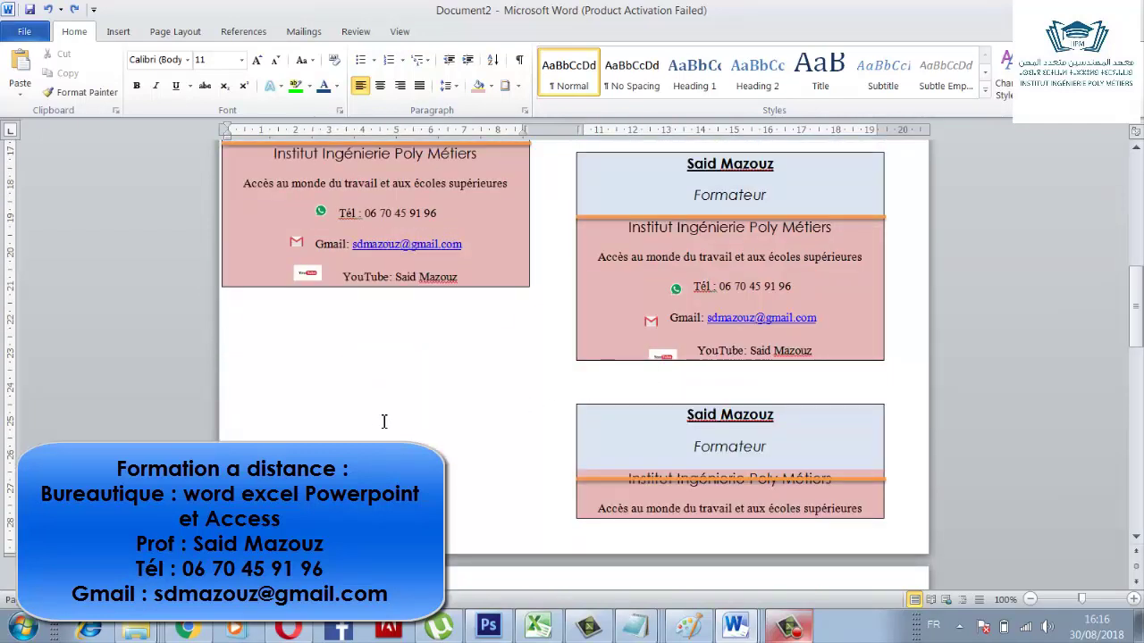
scroll(446, 415, down, 1)
Delete the empty lines above the right-column card to pull it upward.
scroll(679, 465, up, 3)
click(677, 463)
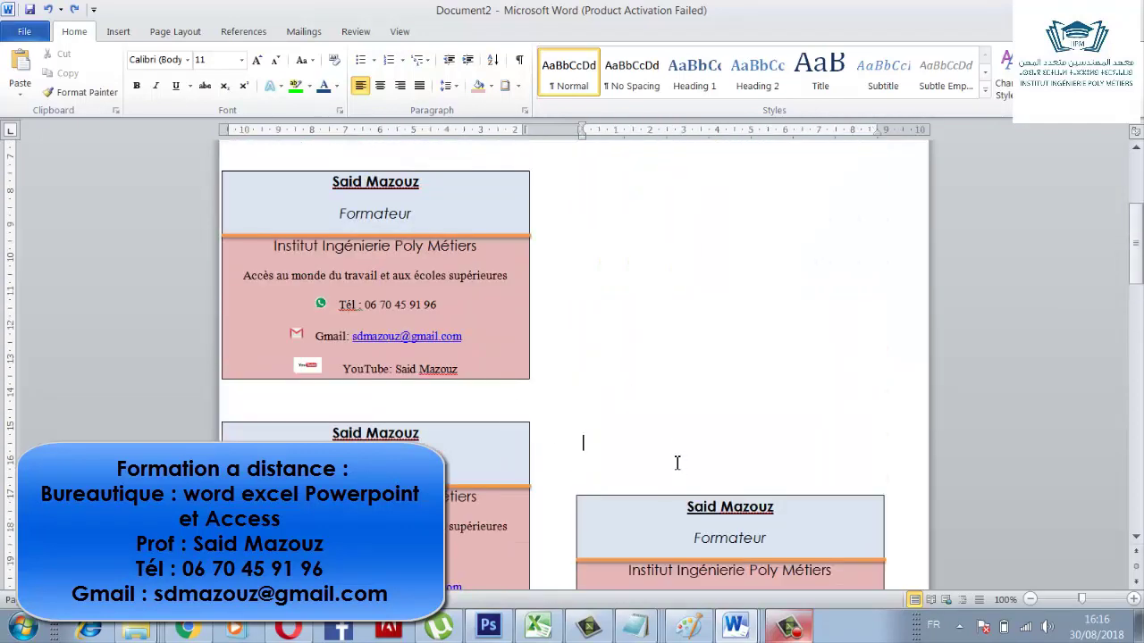
key(BackSpace)
key(BackSpace)
key(BackSpace)
key(BackSpace)
key(BackSpace)
key(BackSpace)
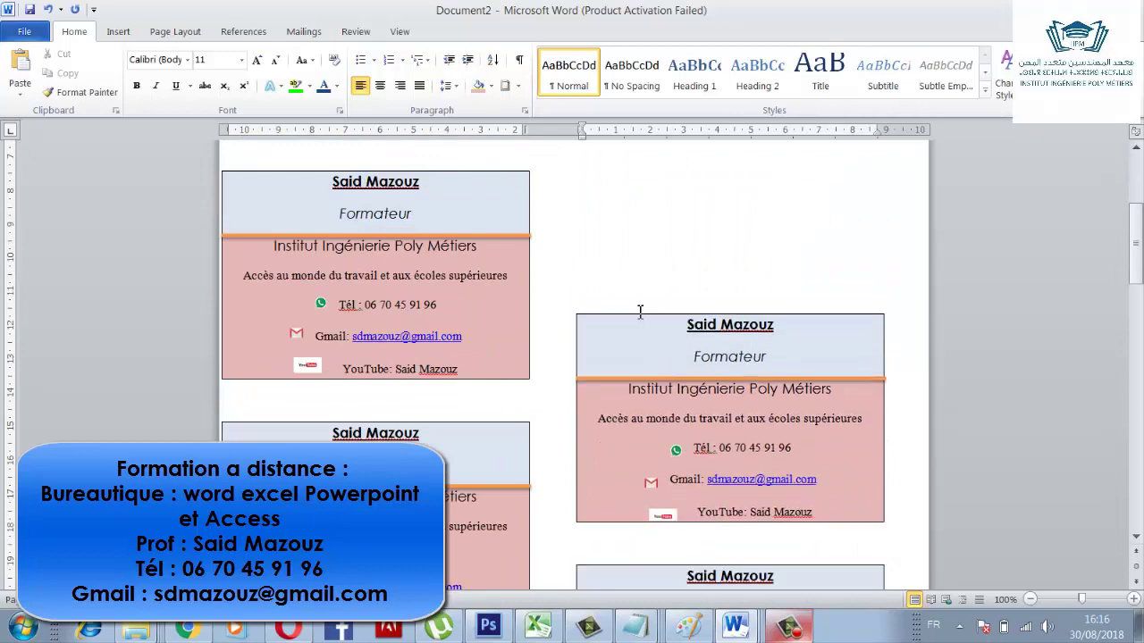
key(BackSpace)
key(BackSpace)
key(BackSpace)
key(BackSpace)
key(BackSpace)
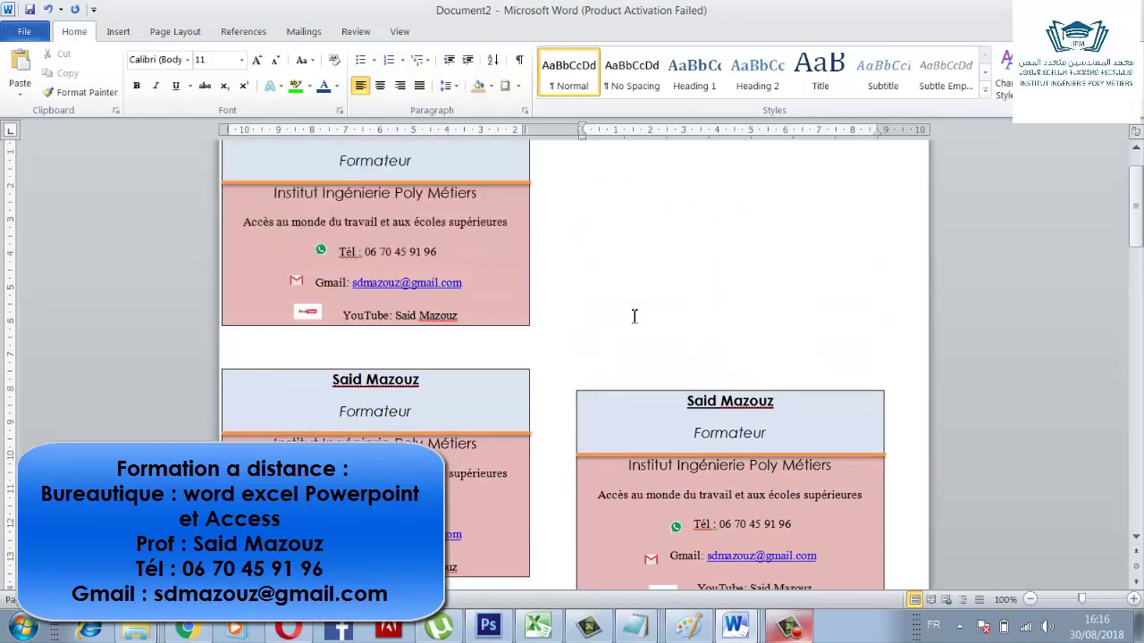
key(BackSpace)
key(BackSpace)
key(BackSpace)
key(BackSpace)
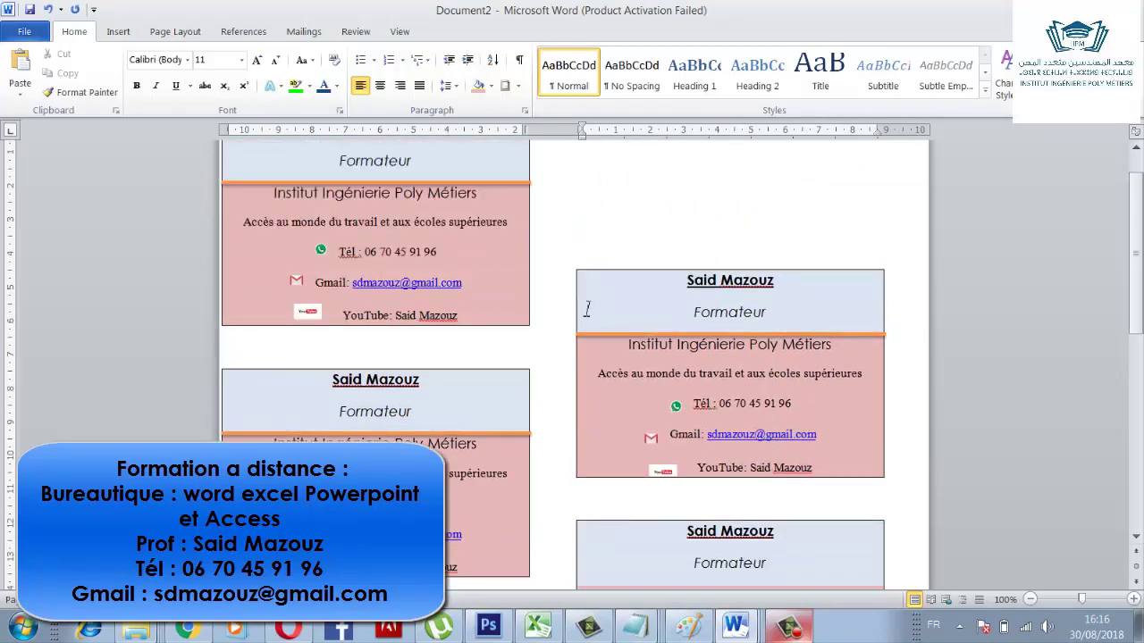
key(BackSpace)
Remove the remaining blank lines before the right card, undoing one deletion that went too far.
scroll(557, 325, down, 2)
scroll(407, 418, down, 1)
scroll(408, 418, up, 3)
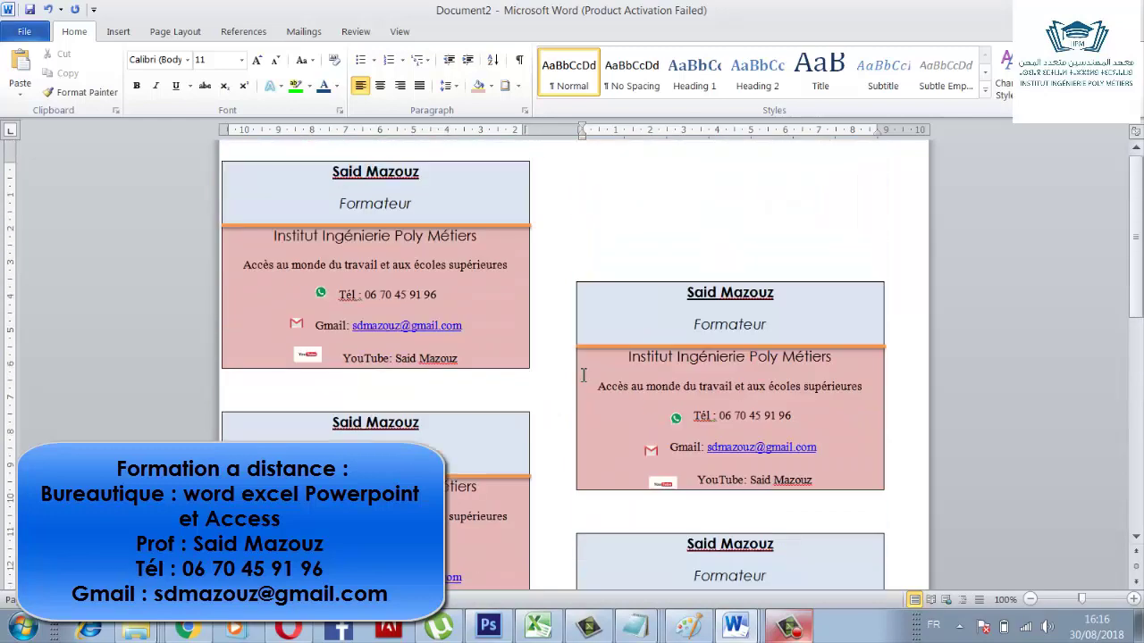
key(BackSpace)
key(BackSpace)
key(BackSpace)
key(BackSpace)
scroll(608, 280, down, 1)
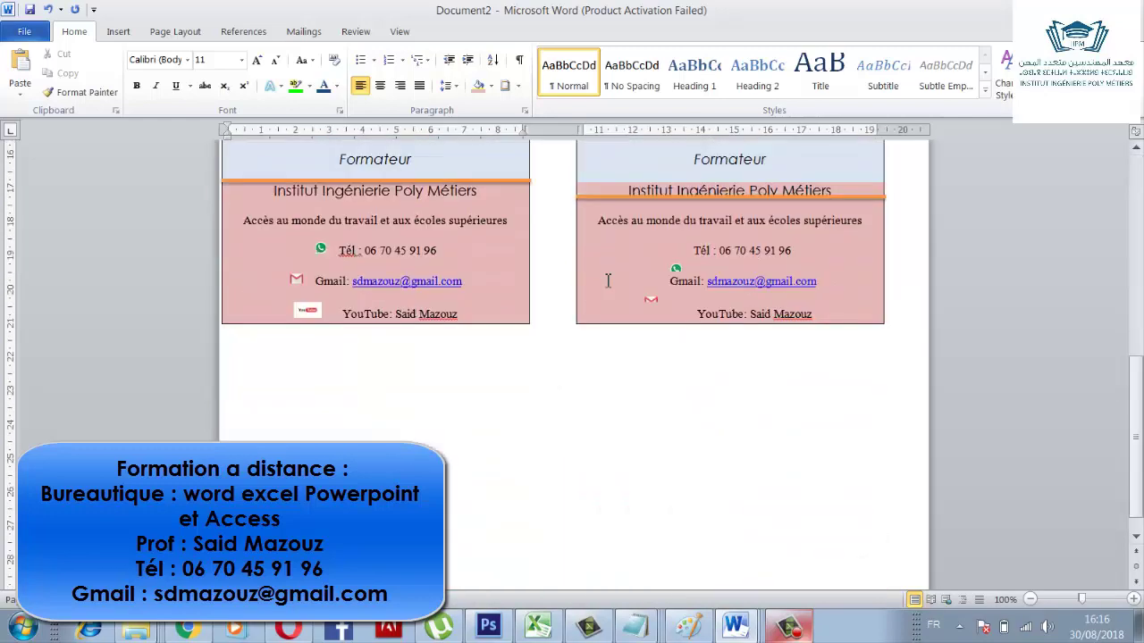
key(BackSpace)
key(BackSpace)
key(BackSpace)
key(BackSpace)
key(BackSpace)
key(BackSpace)
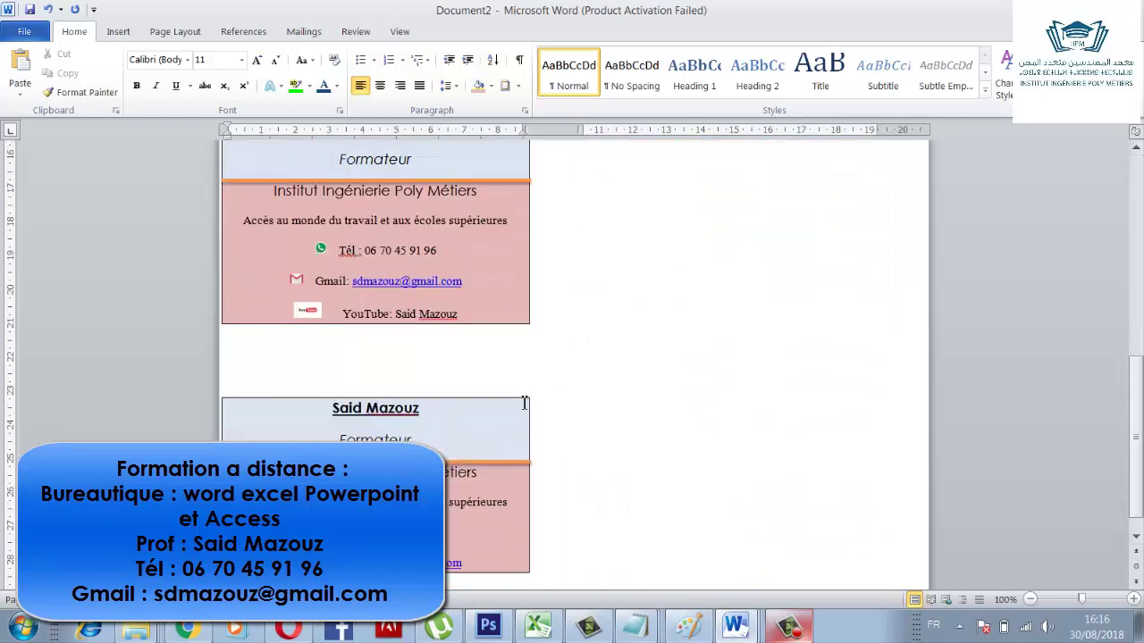
key(BackSpace)
key(BackSpace)
key(BackSpace)
key(BackSpace)
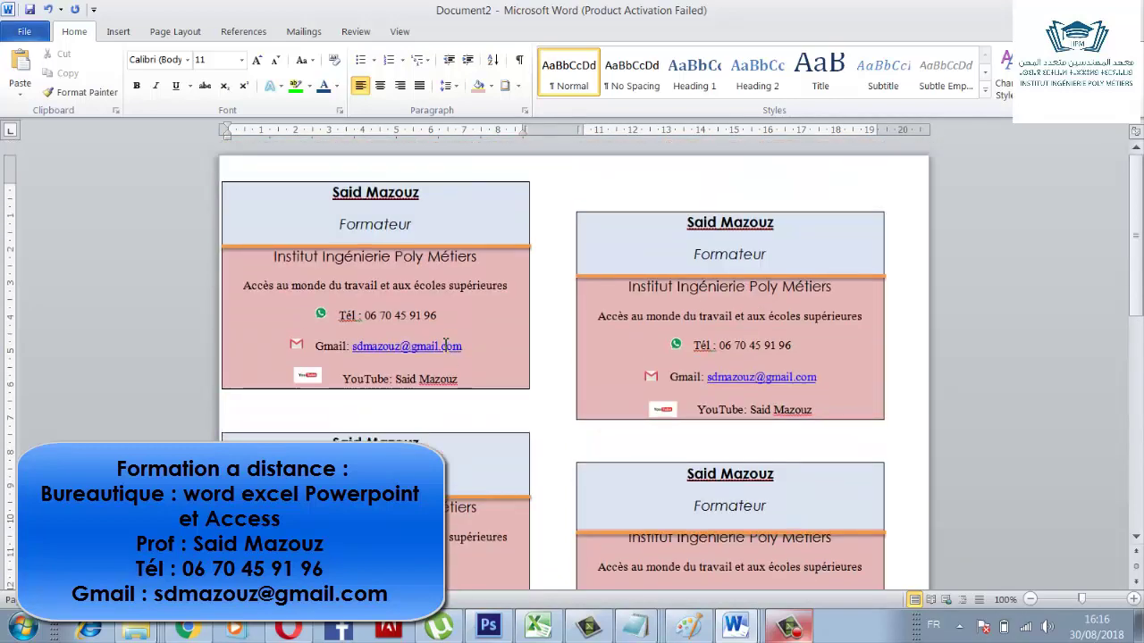
key(BackSpace)
key(BackSpace)
key(ctrl+z)
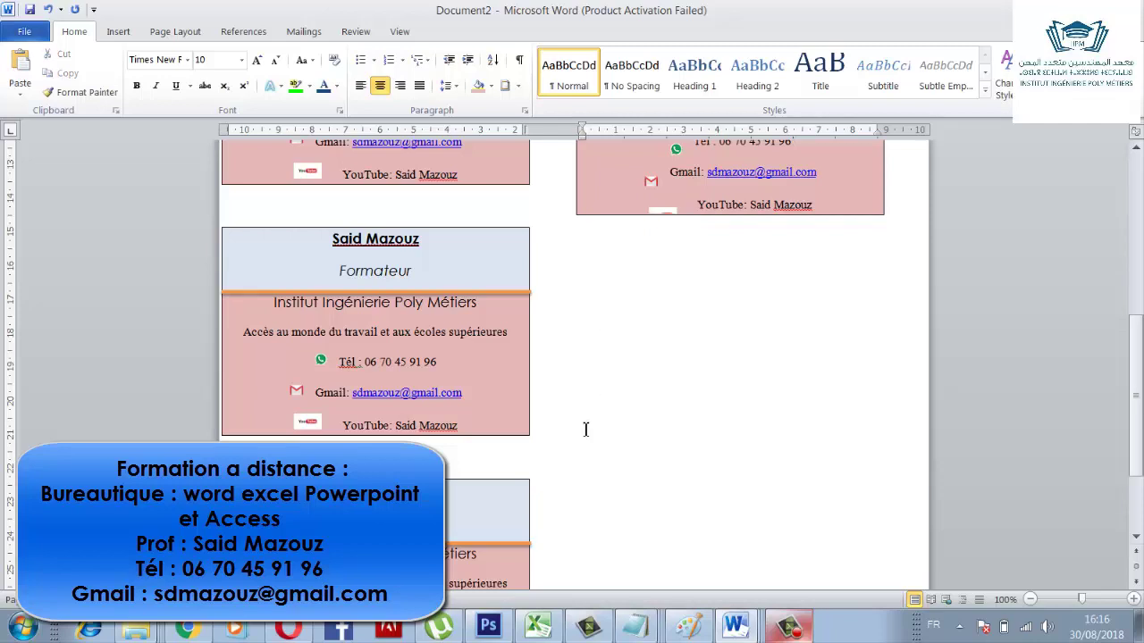
key(ctrl+z)
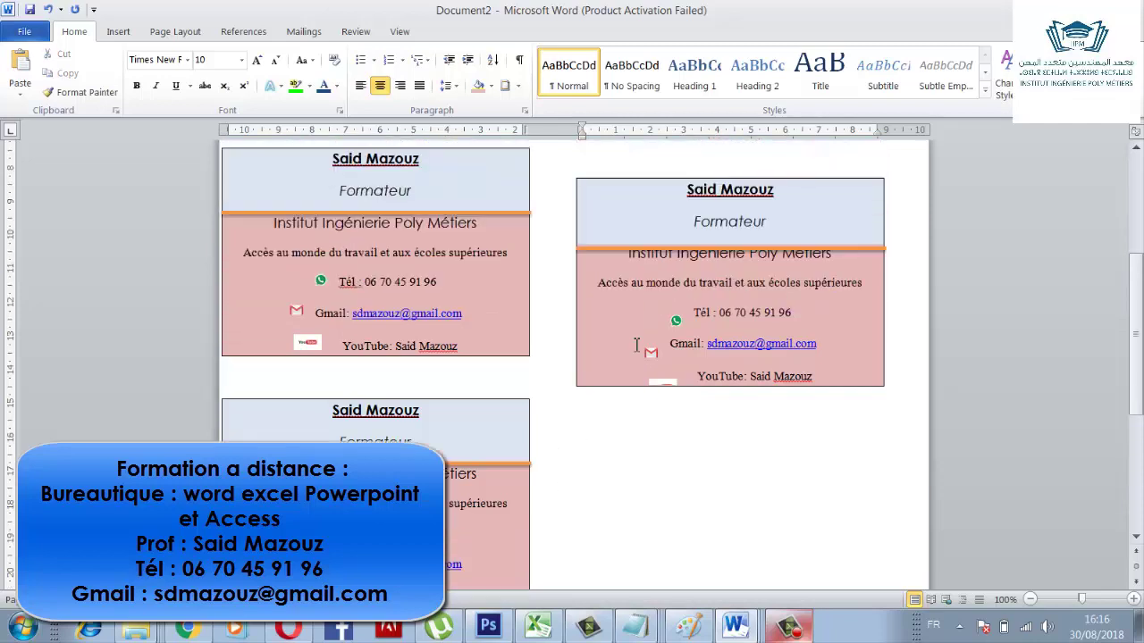
key(ctrl+y)
Paste additional copies of the business card into the right column below the existing card.
key(ctrl+v)
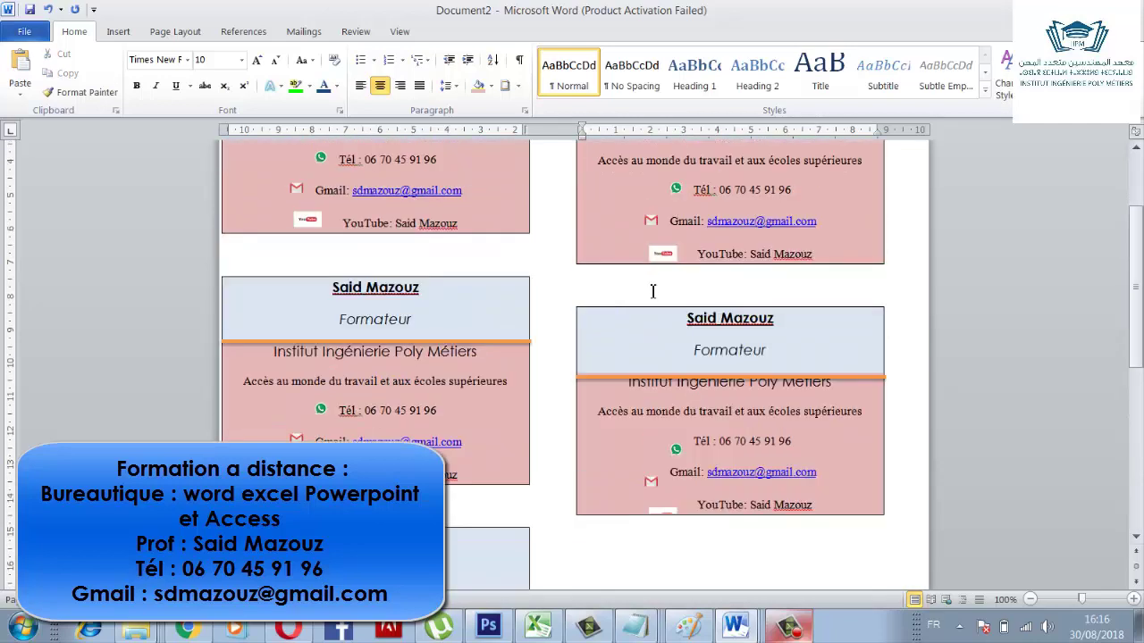
click(650, 291)
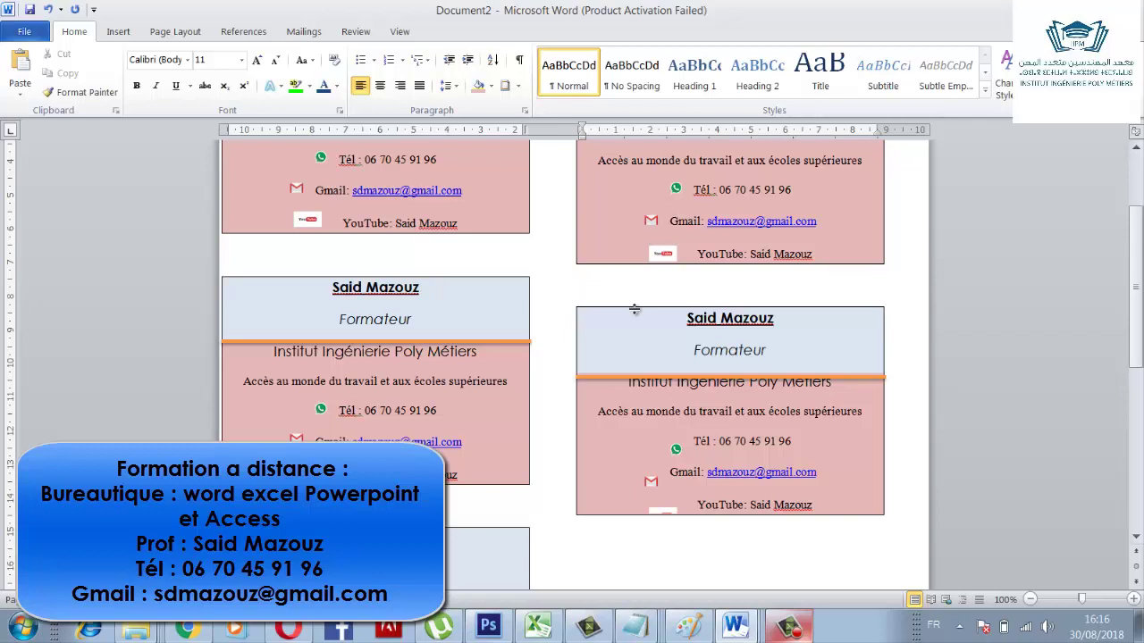
key(Return)
key(ctrl+v)
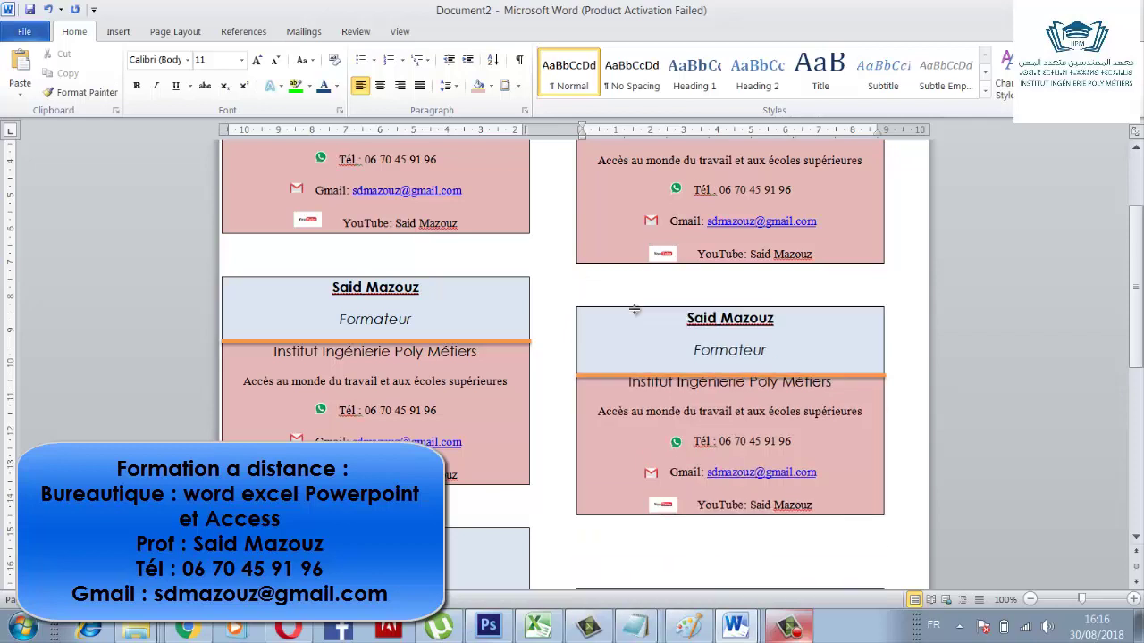
key(ctrl+v)
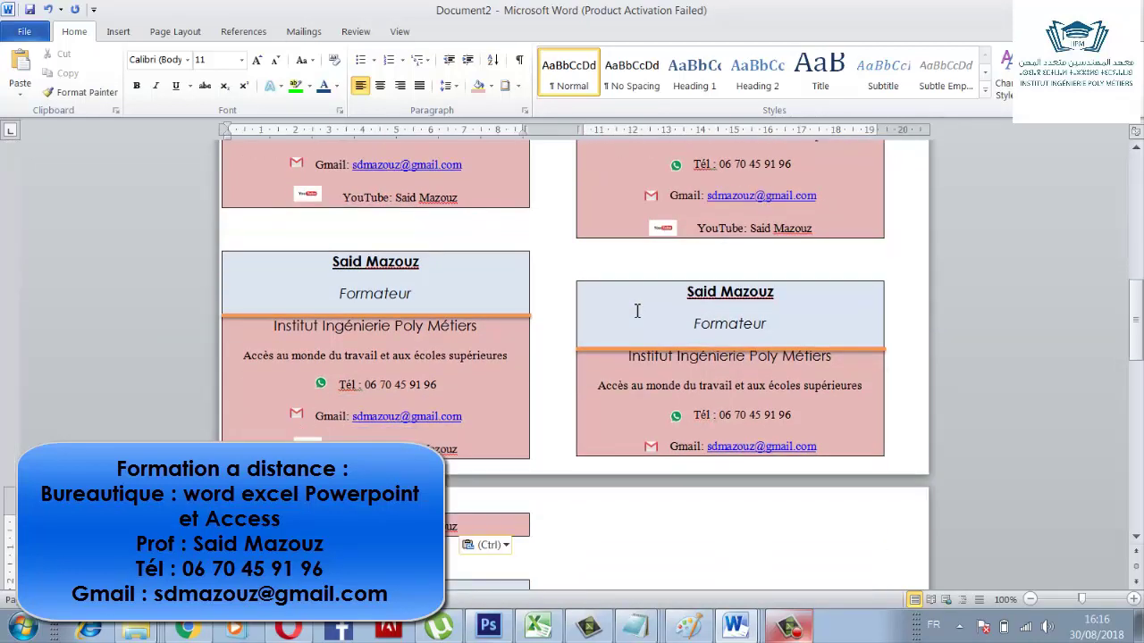
scroll(637, 310, up, 2)
scroll(588, 341, down, 2)
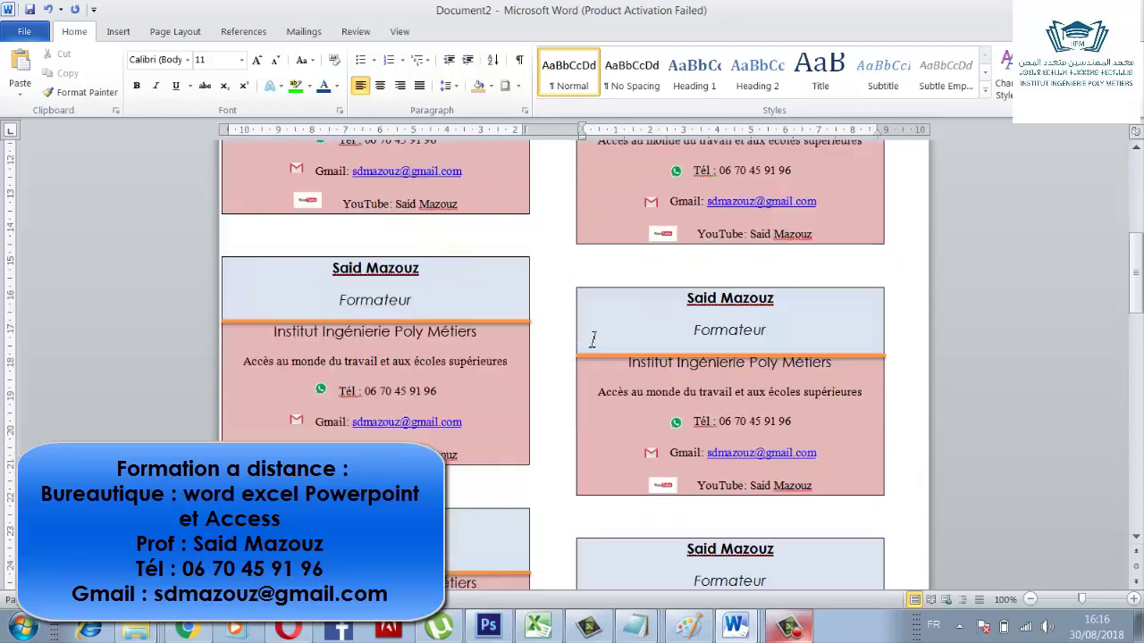
scroll(598, 295, down, 5)
scroll(607, 255, down, 3)
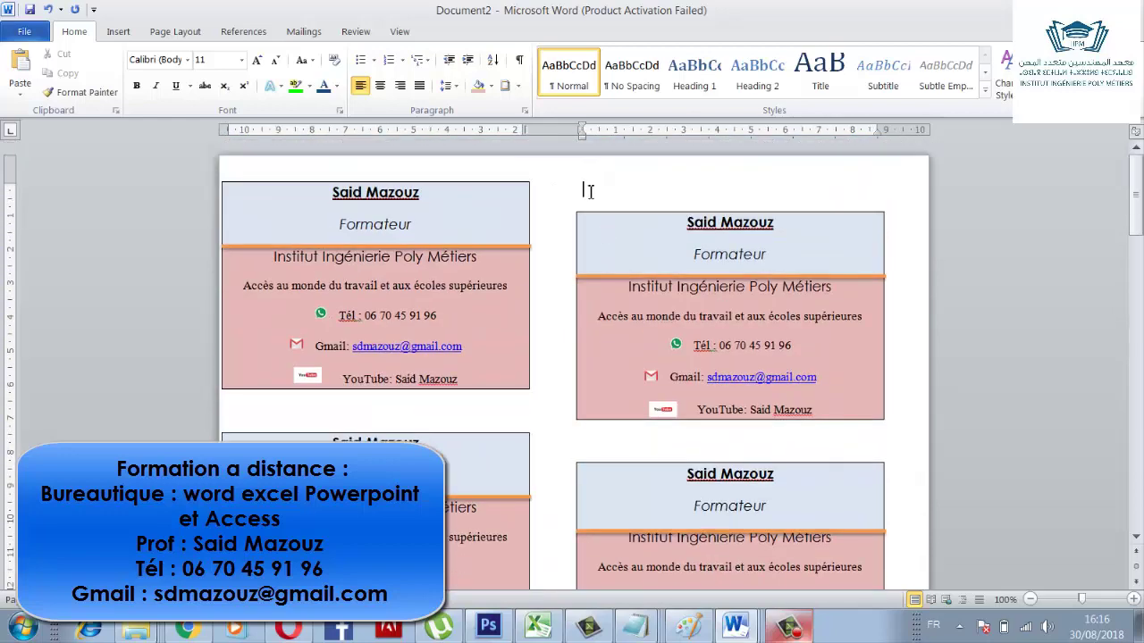
Delete the last empty paragraph so the top right card sits level with the top left card.
key(Delete)
scroll(536, 192, down, 2)
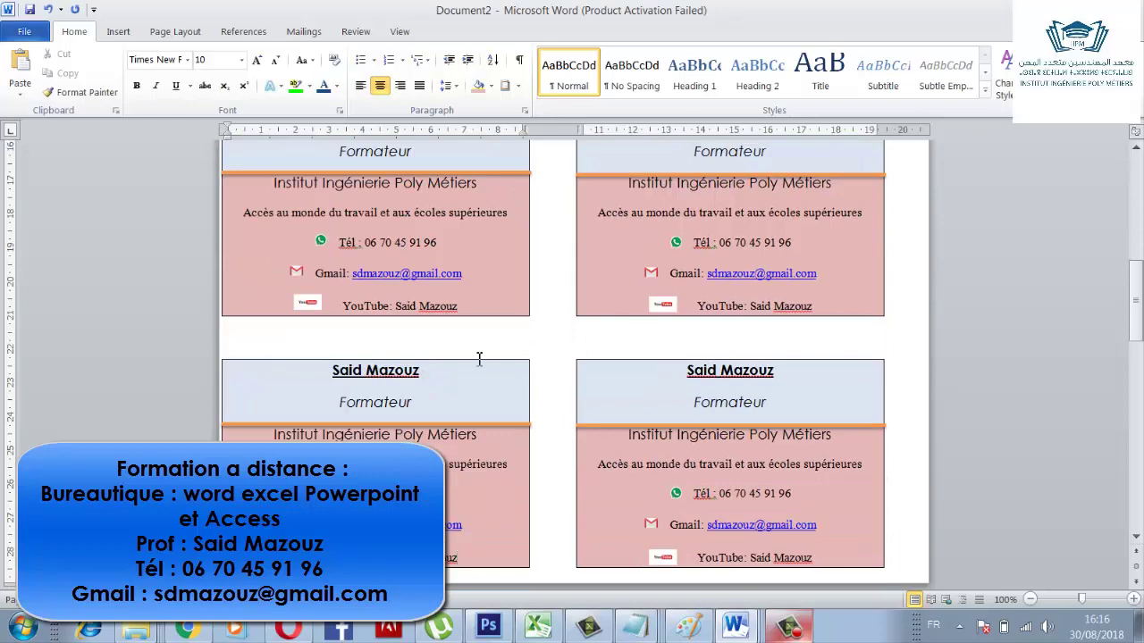
scroll(536, 357, down, 3)
scroll(595, 366, down, 2)
scroll(595, 369, up, 8)
scroll(594, 369, up, 6)
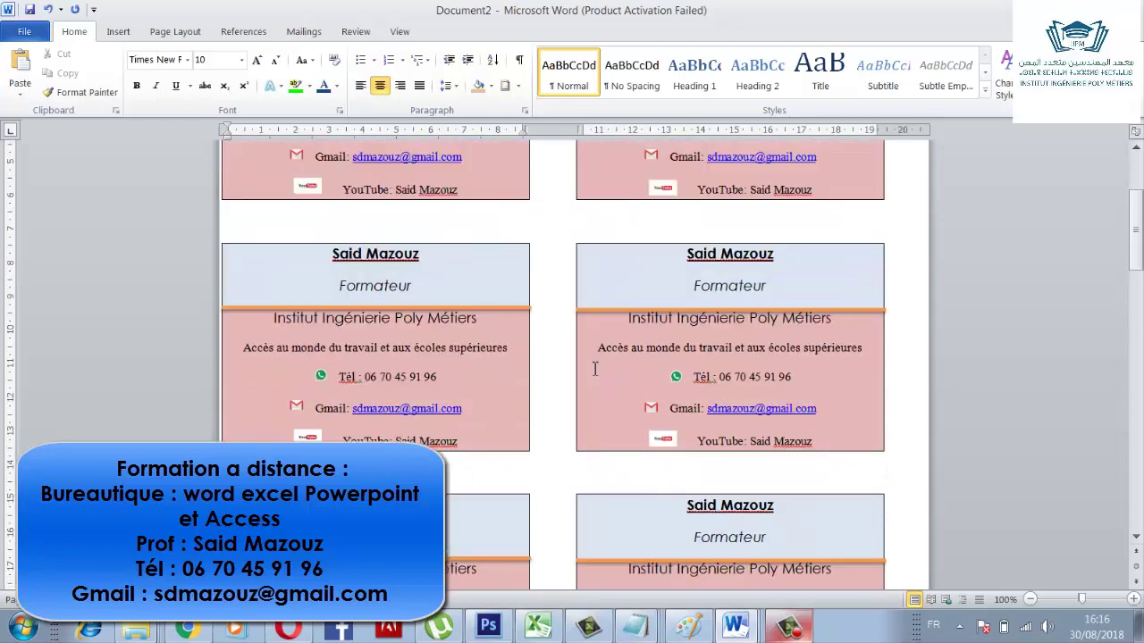
Scroll through the pages to confirm the left and right cards line up row by row.
scroll(594, 369, down, 4)
scroll(594, 369, down, 4)
scroll(611, 361, down, 4)
scroll(611, 361, down, 2)
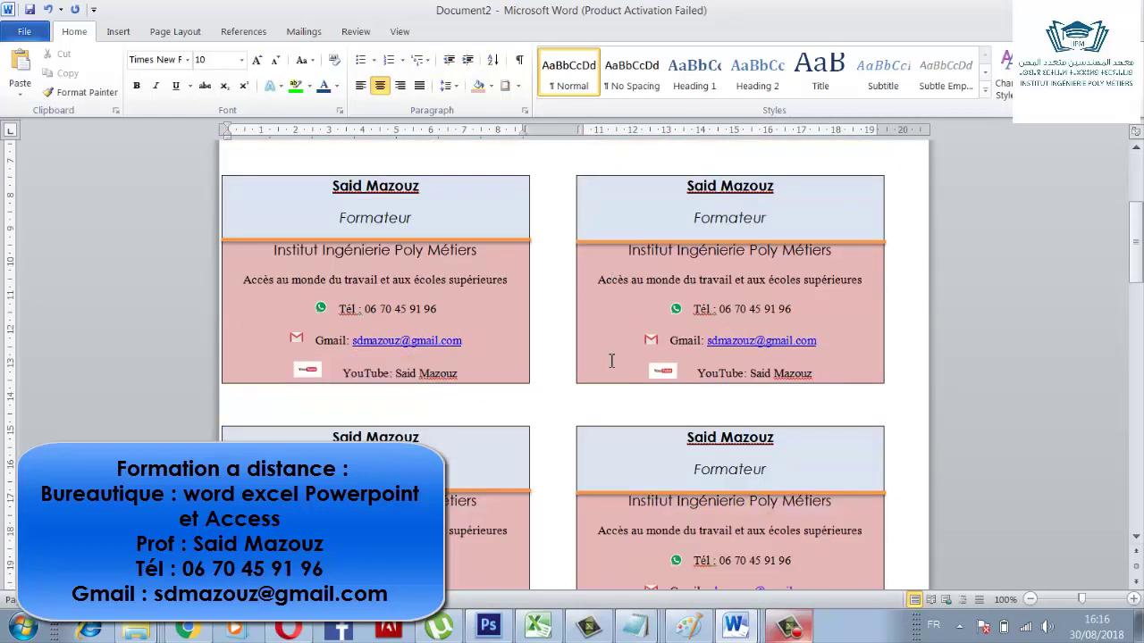
scroll(611, 361, down, 3)
scroll(623, 335, down, 3)
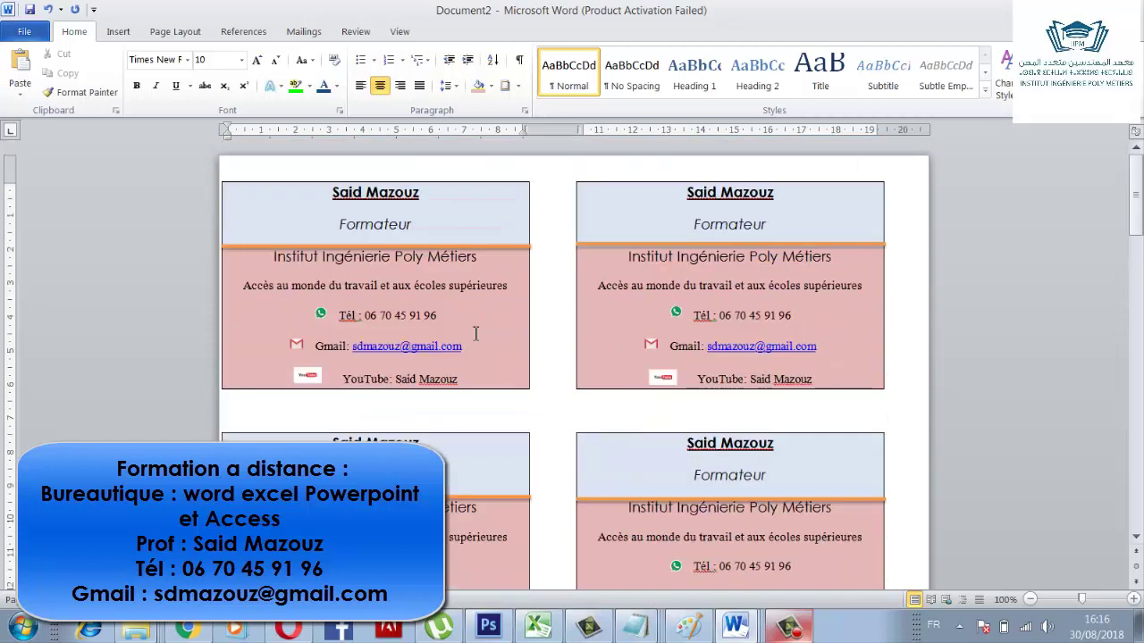
scroll(435, 285, down, 3)
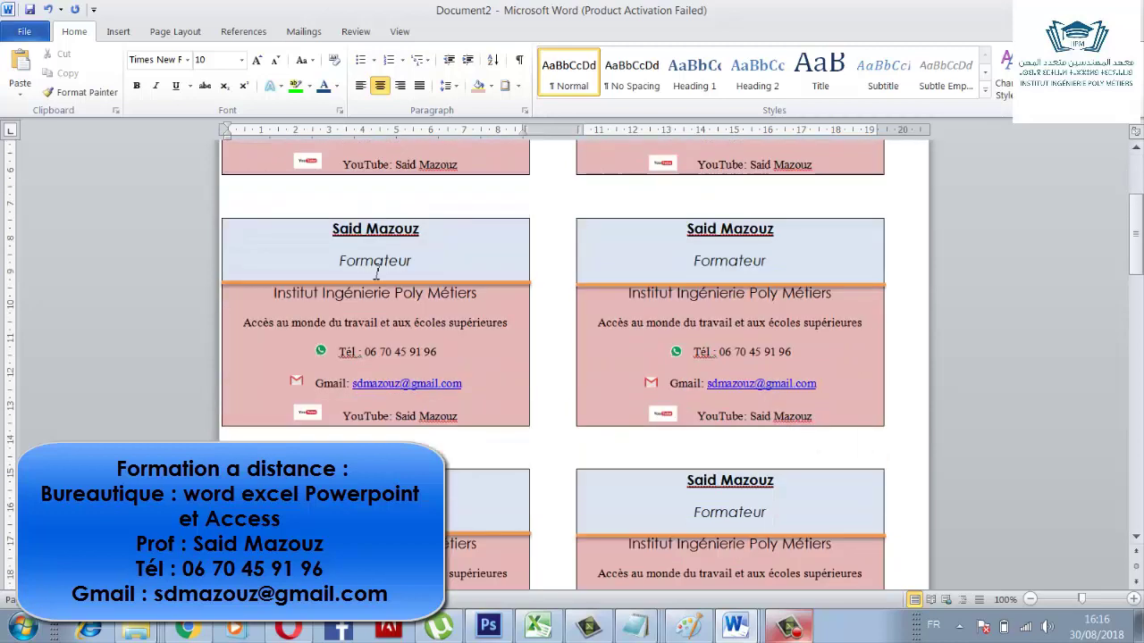
scroll(376, 271, down, 3)
scroll(377, 280, down, 3)
scroll(381, 308, down, 3)
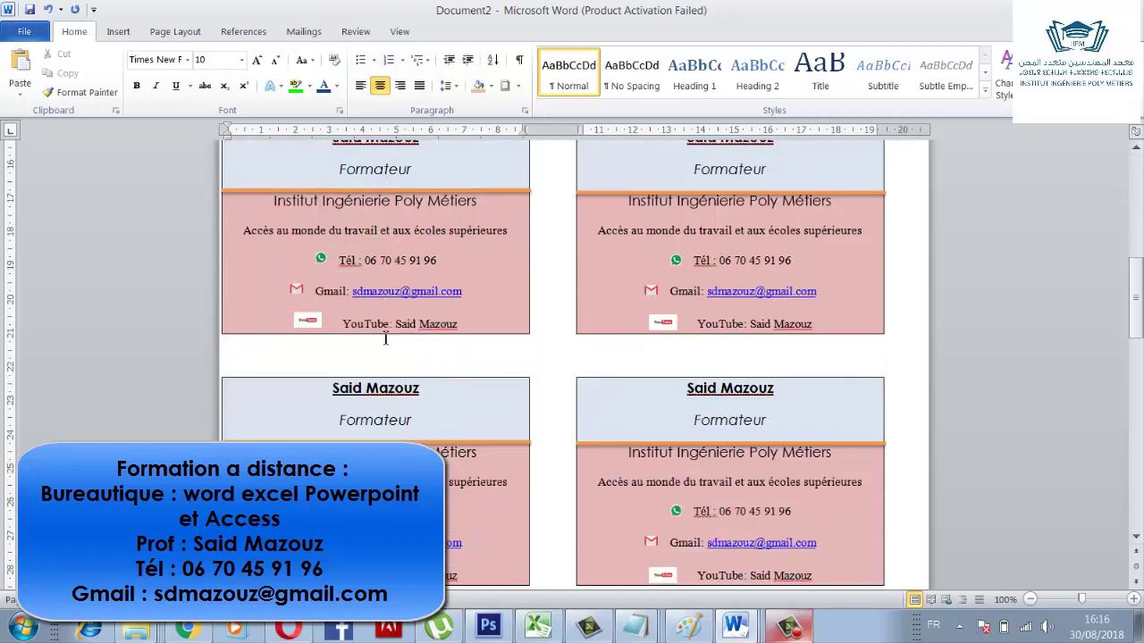
scroll(384, 340, down, 3)
scroll(384, 340, down, 3)
scroll(385, 338, down, 3)
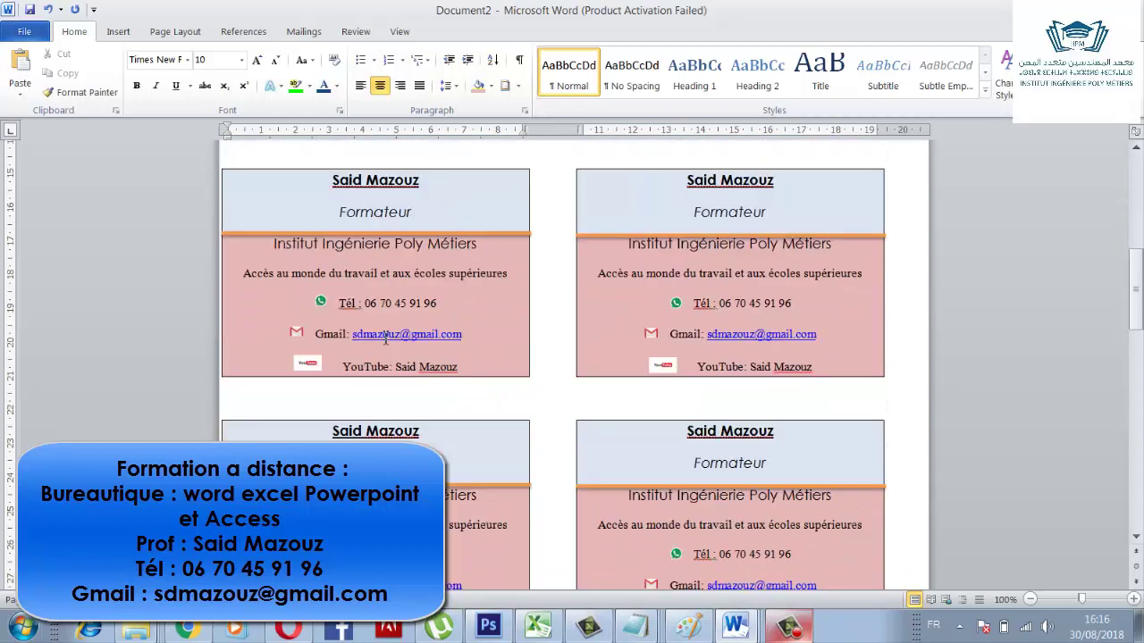
scroll(386, 336, down, 3)
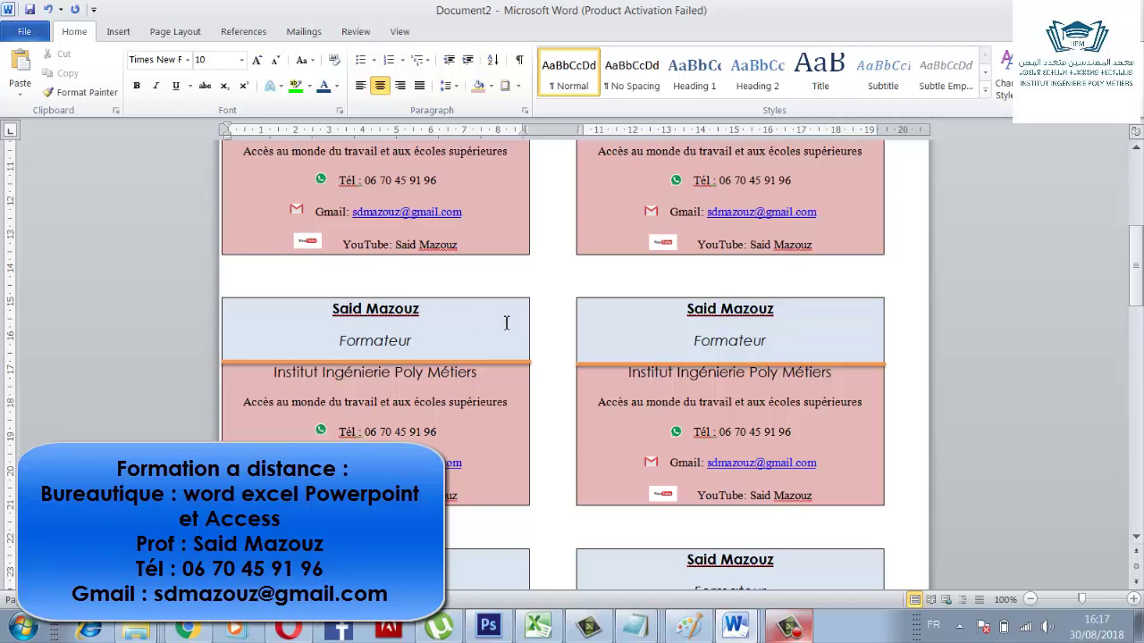
scroll(505, 317, up, 1)
scroll(483, 308, up, 2)
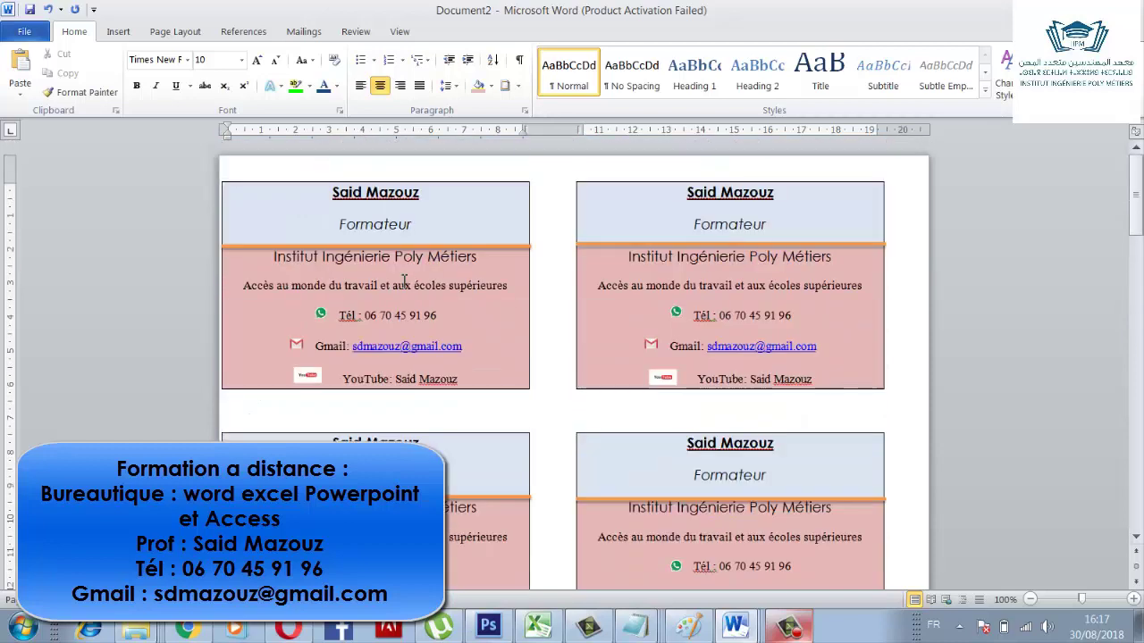
scroll(393, 242, down, 1)
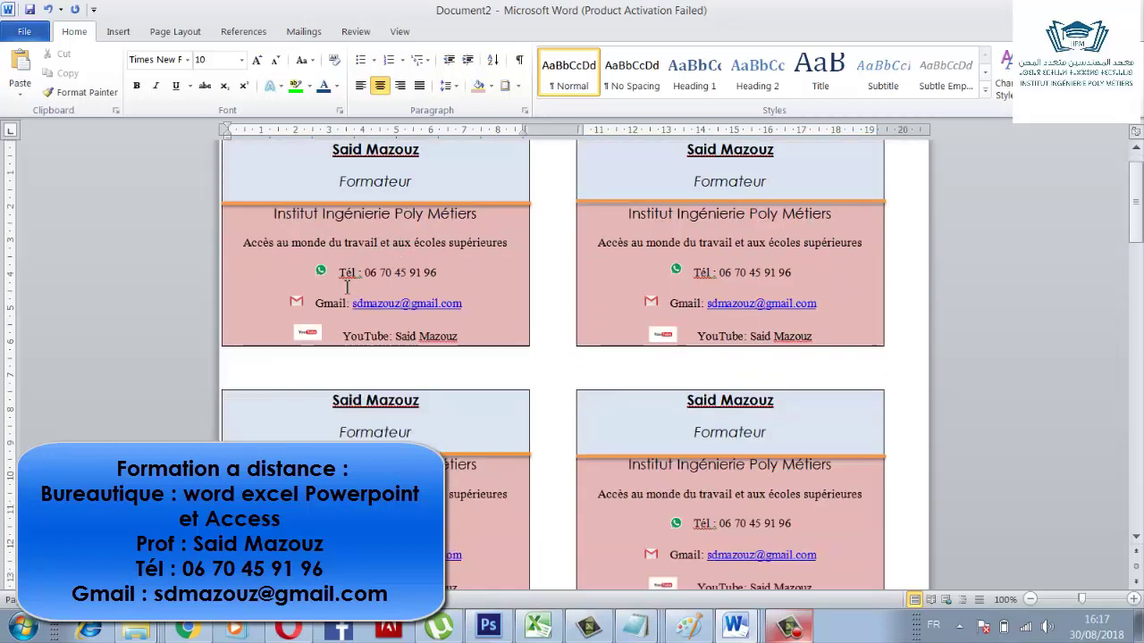
scroll(326, 282, down, 1)
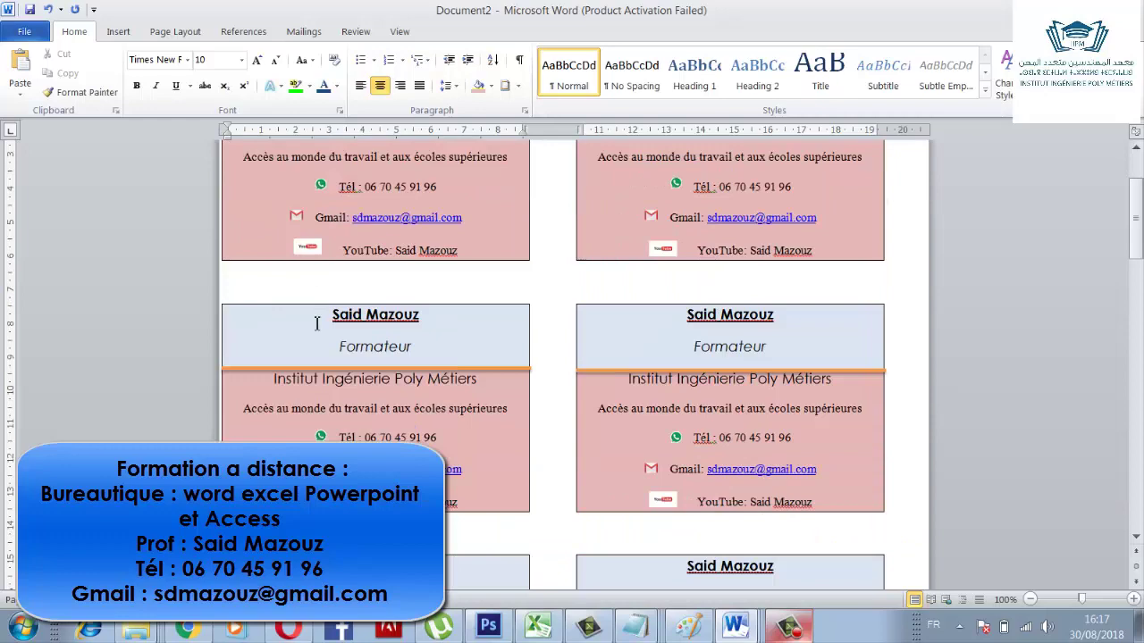
scroll(316, 323, down, 1)
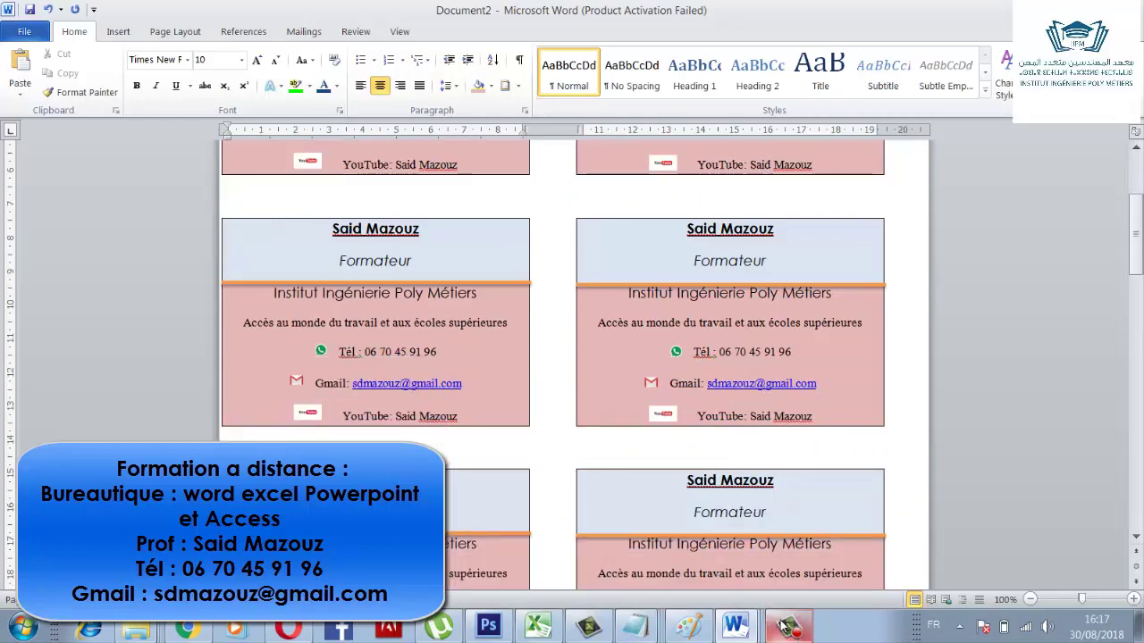